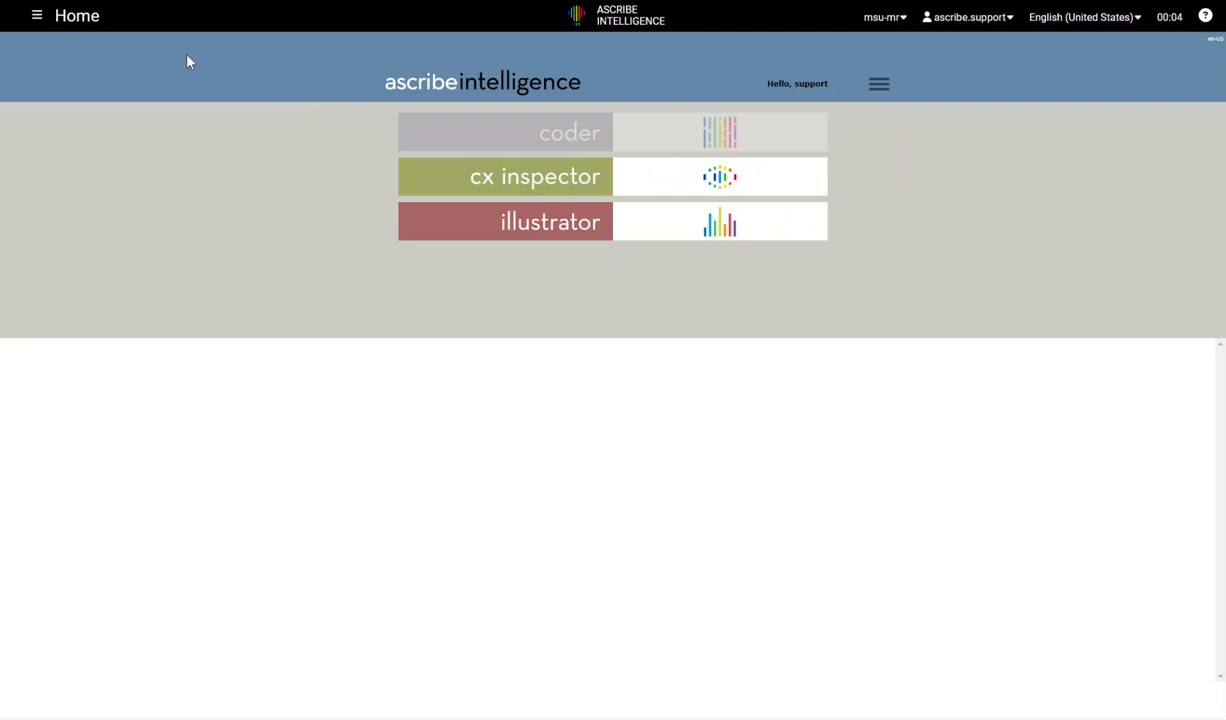
# - Start an upload in CX Inspector and select Retail Store Feedback.xlsx as the file to analyze
pyautogui.click(557, 189)
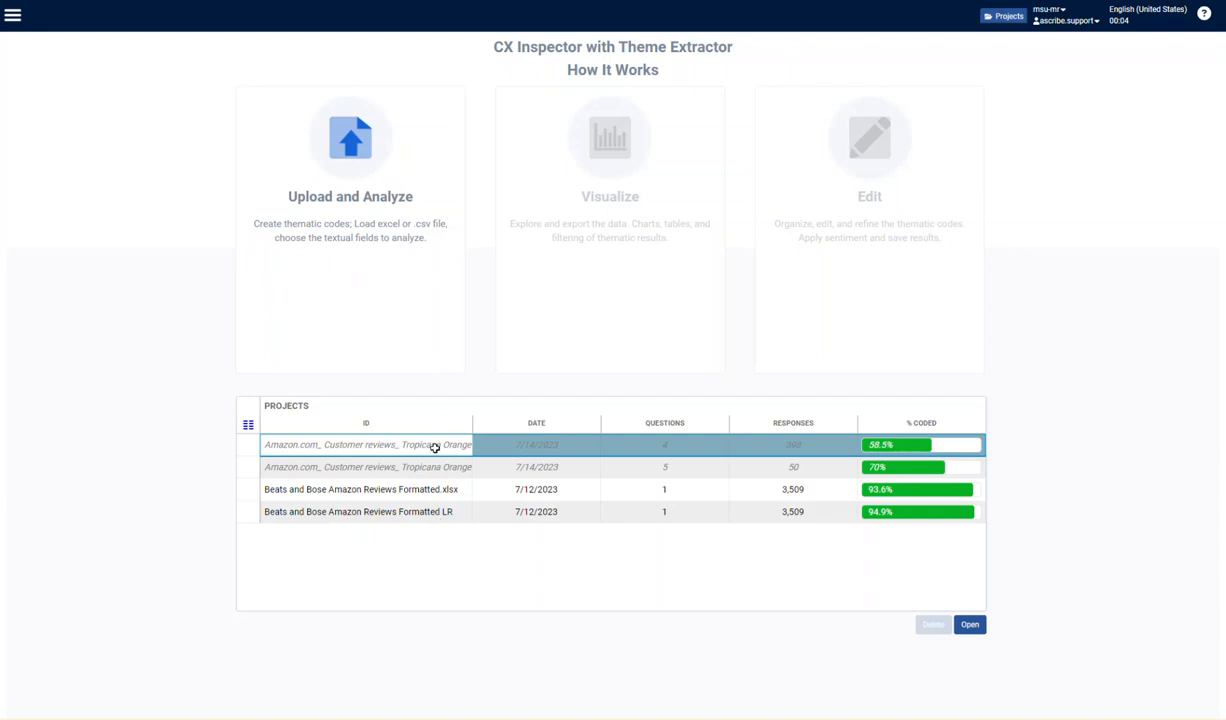
pyautogui.click(360, 175)
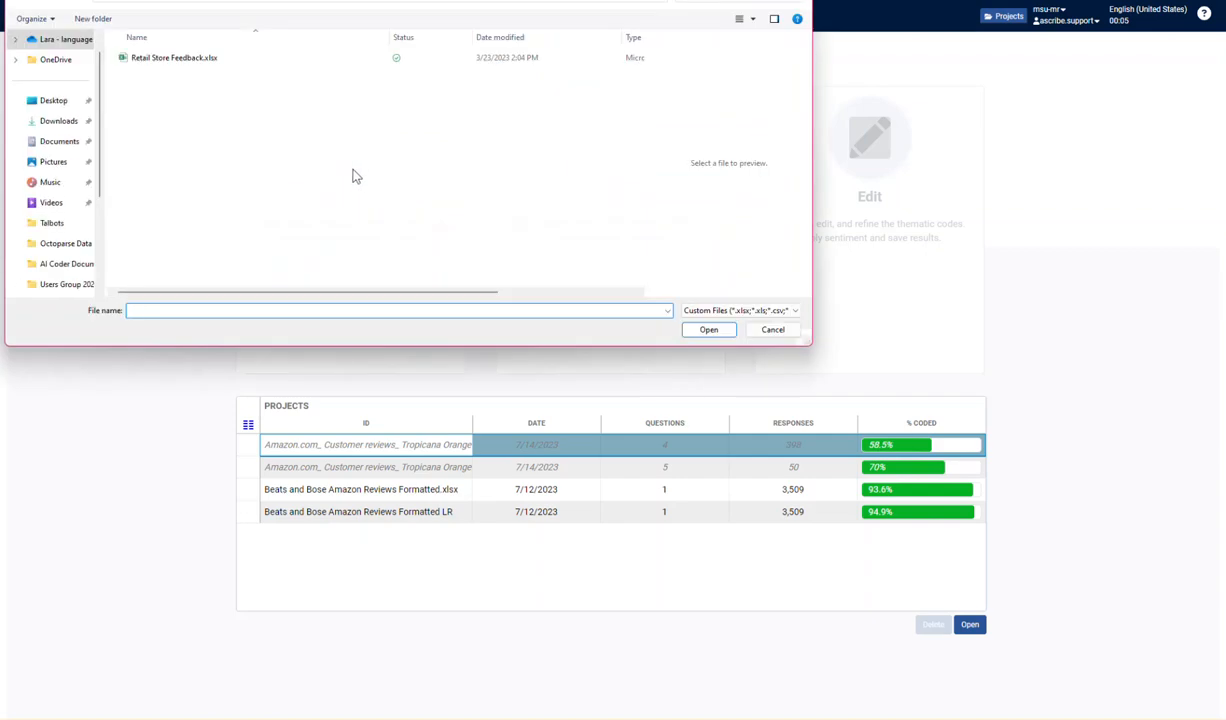
pyautogui.click(171, 62)
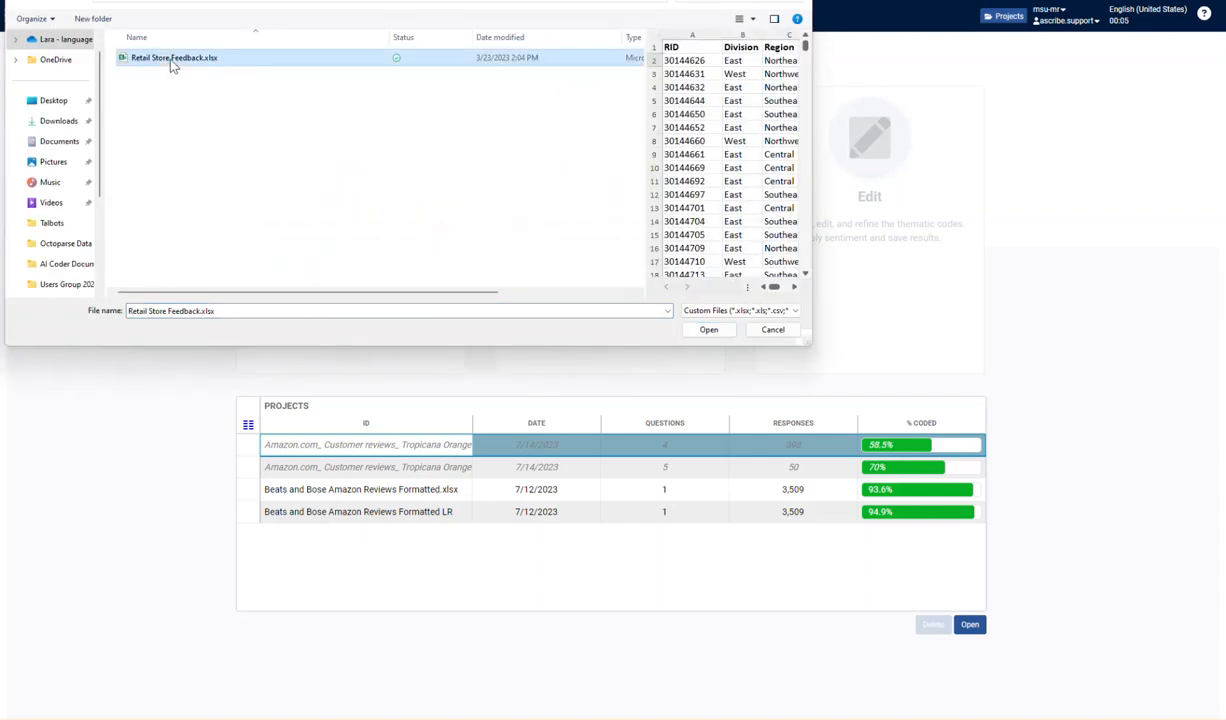
# - Review the RID, Division to Month, Q1 and Q2 columns in an enlarged file preview and open the workbook for import
pyautogui.moveTo(800, 342); pyautogui.dragTo(1172, 652)
pyautogui.click(693, 34)
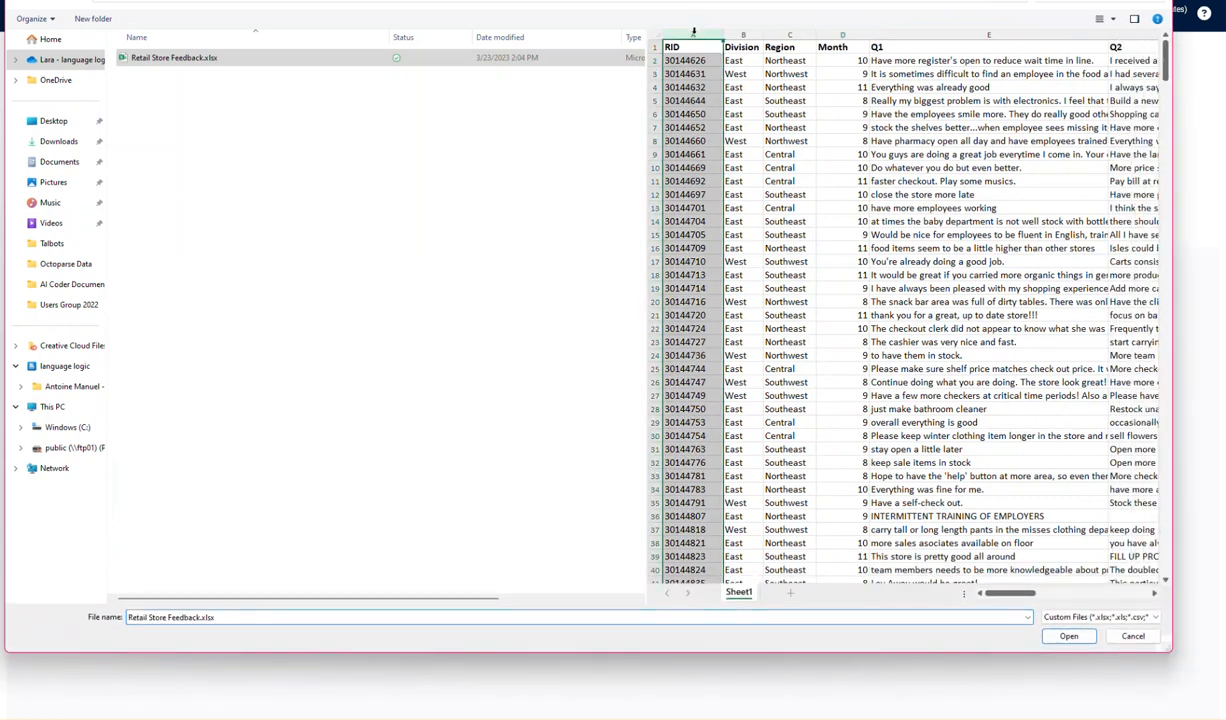
pyautogui.moveTo(752, 34); pyautogui.dragTo(830, 38)
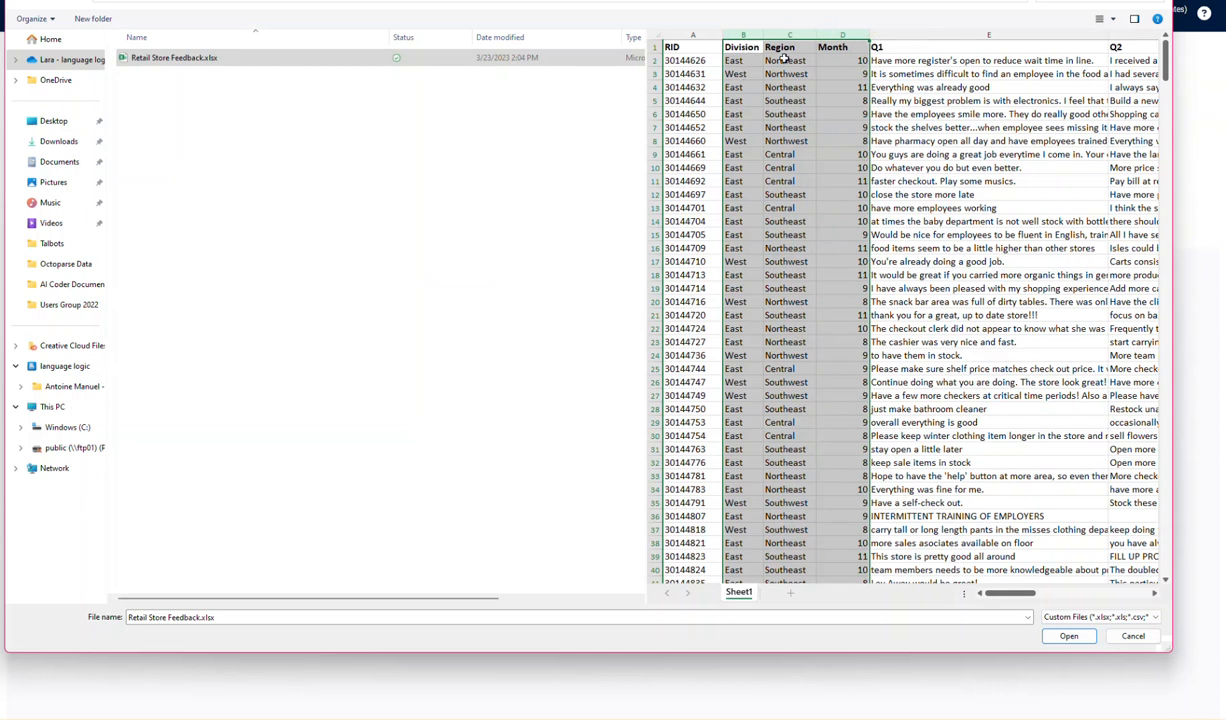
pyautogui.click(927, 34)
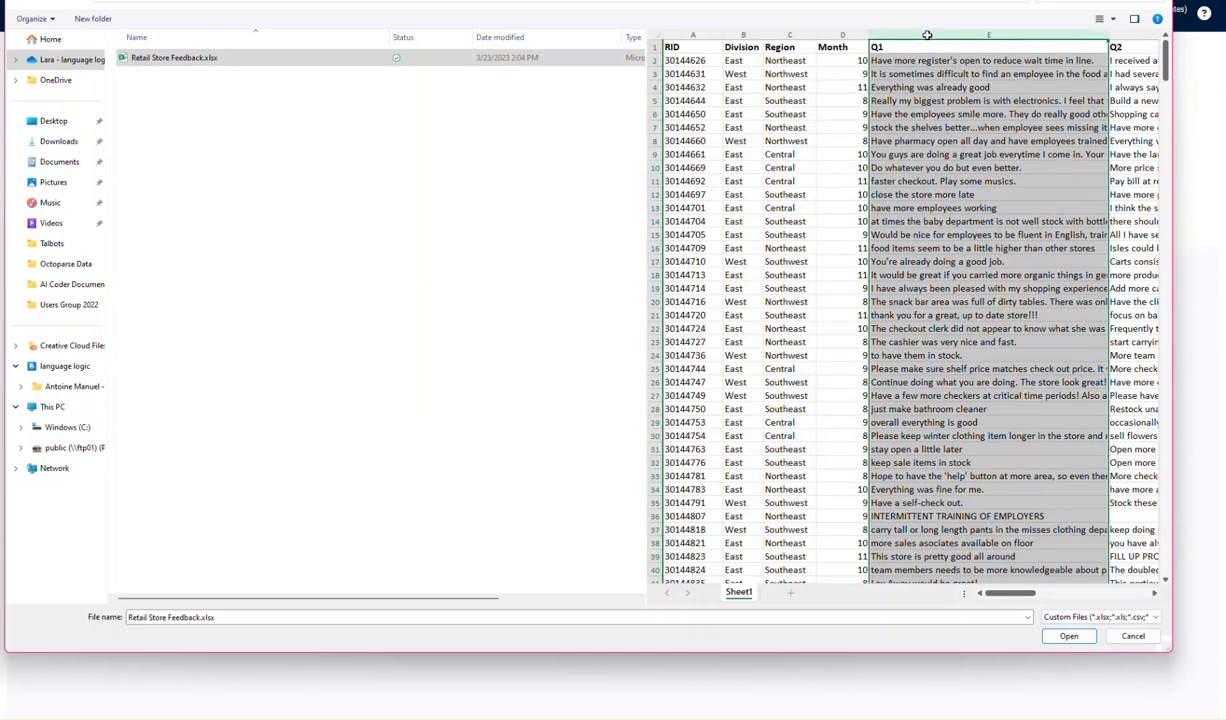
pyautogui.click(1118, 34)
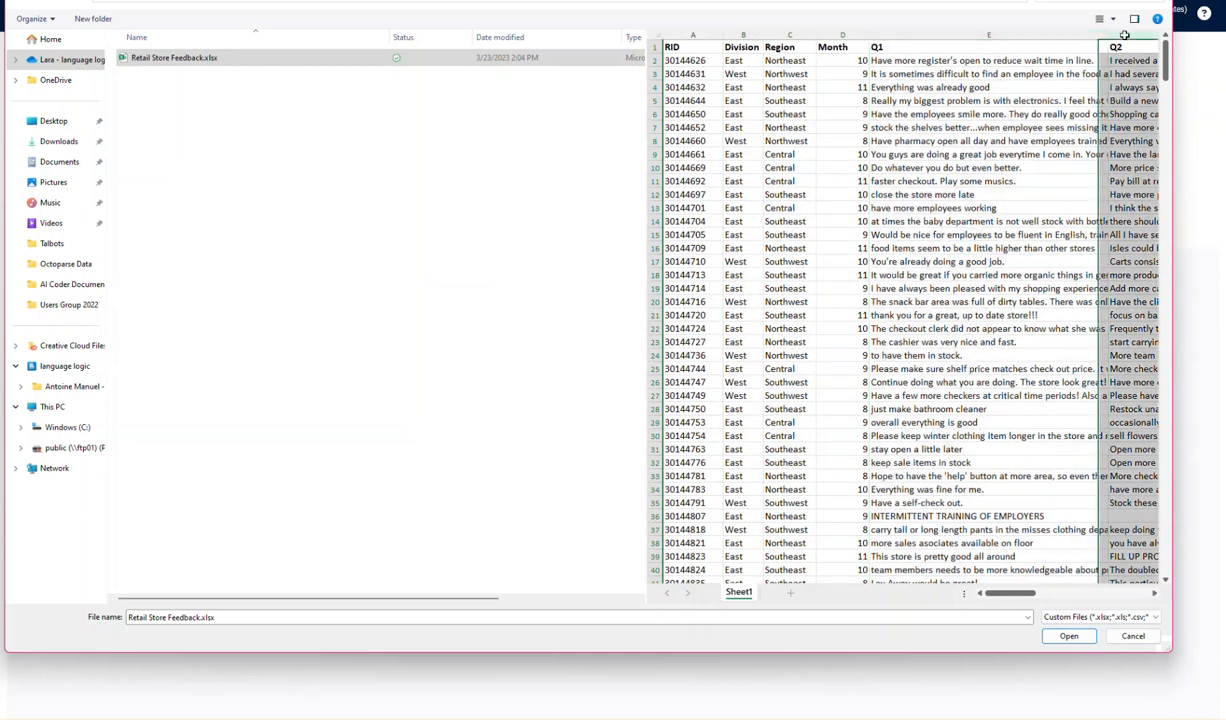
pyautogui.click(971, 33)
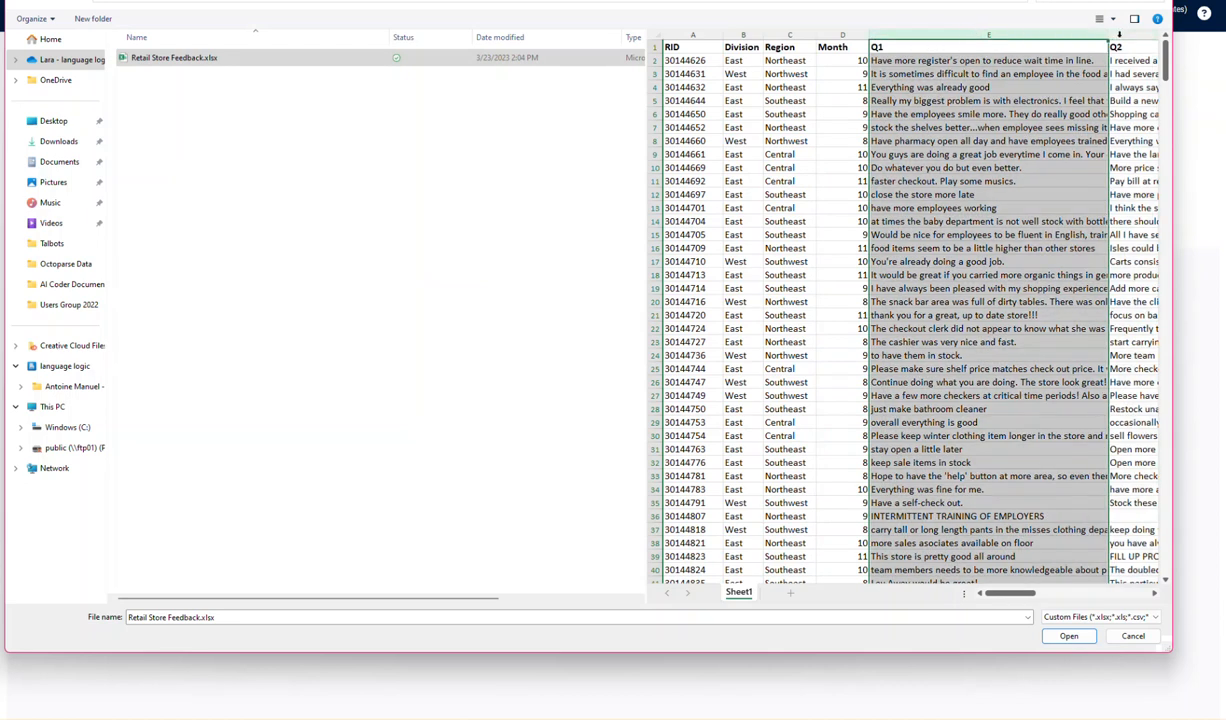
pyautogui.click(1119, 34)
pyautogui.click(1031, 33)
pyautogui.click(1124, 35)
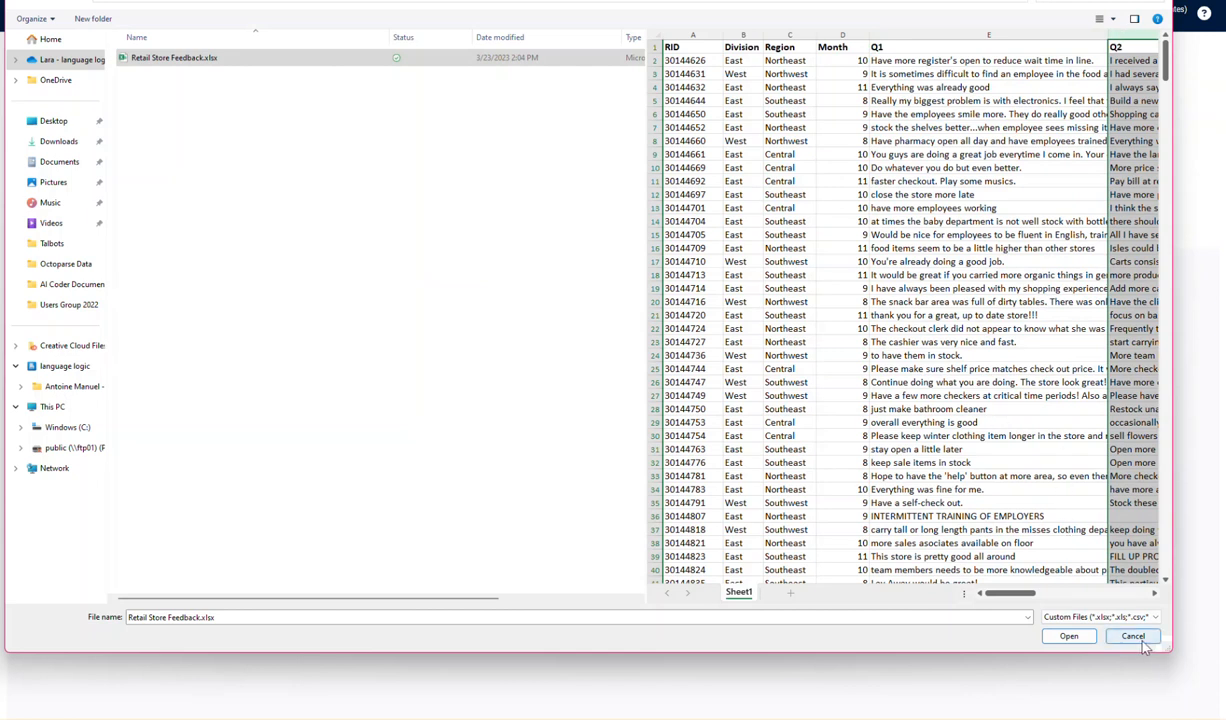
pyautogui.click(1068, 637)
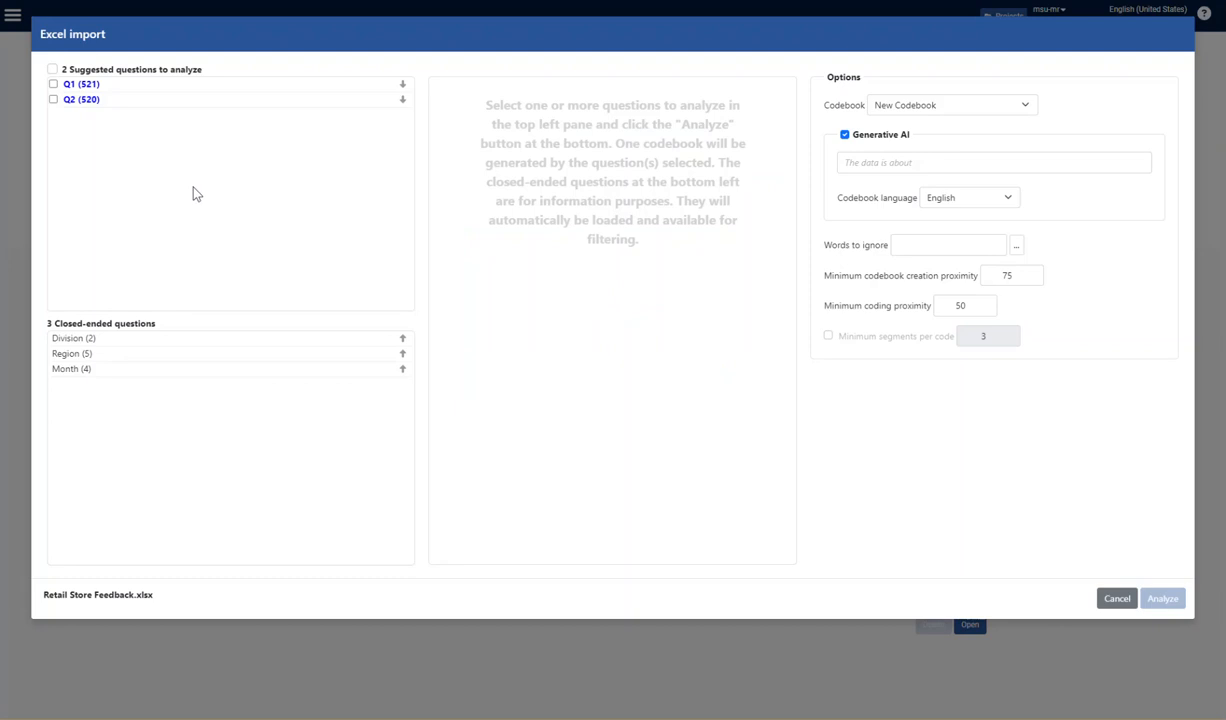
# - Preview the responses of Q1 and Q2 separately and select both questions for analysis
pyautogui.click(90, 85)
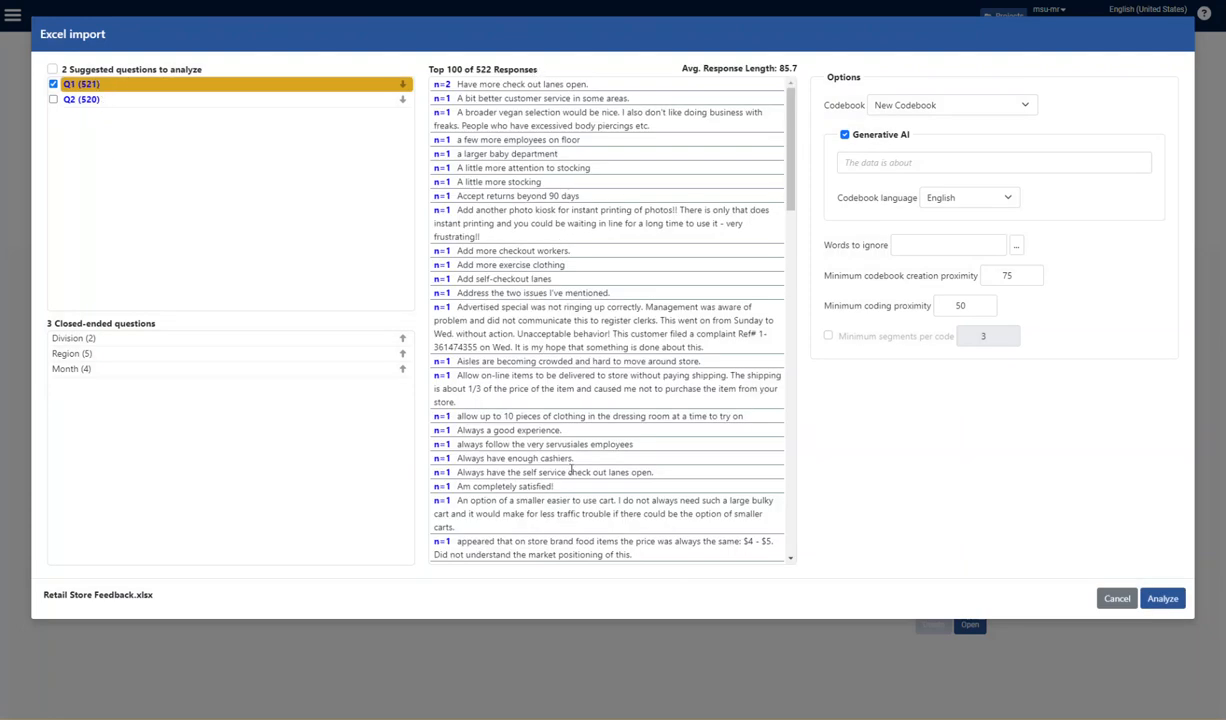
pyautogui.click(155, 101)
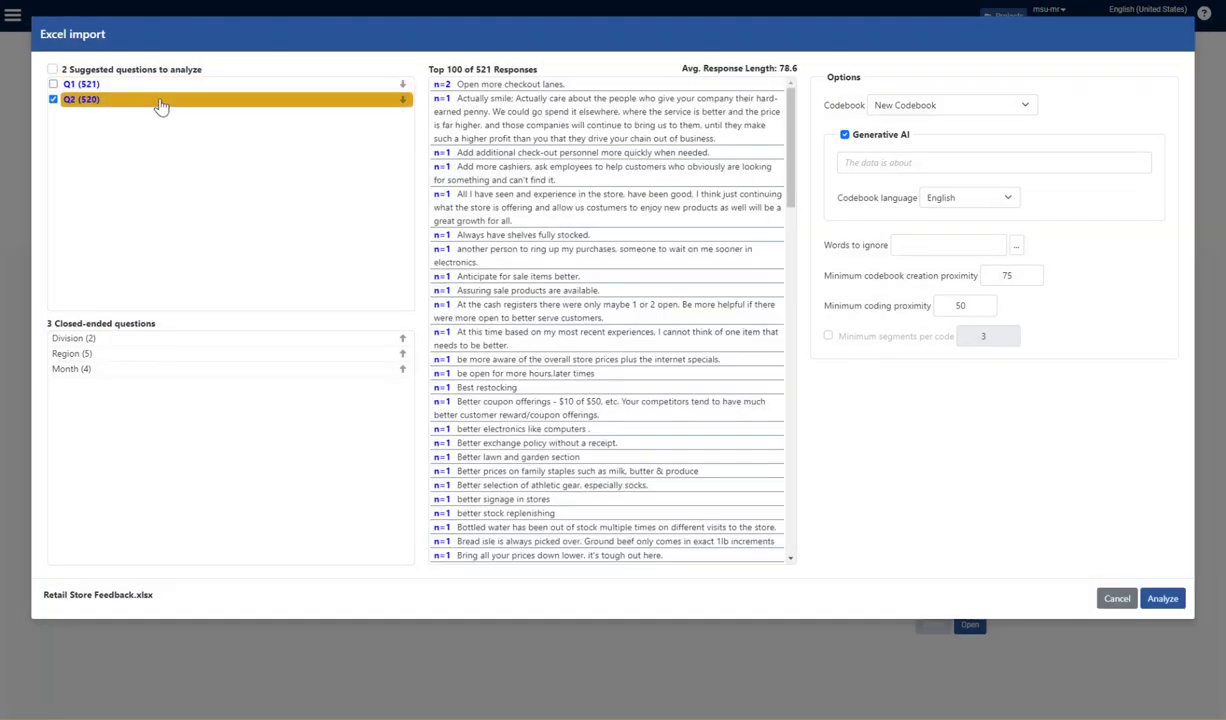
pyautogui.click(120, 85)
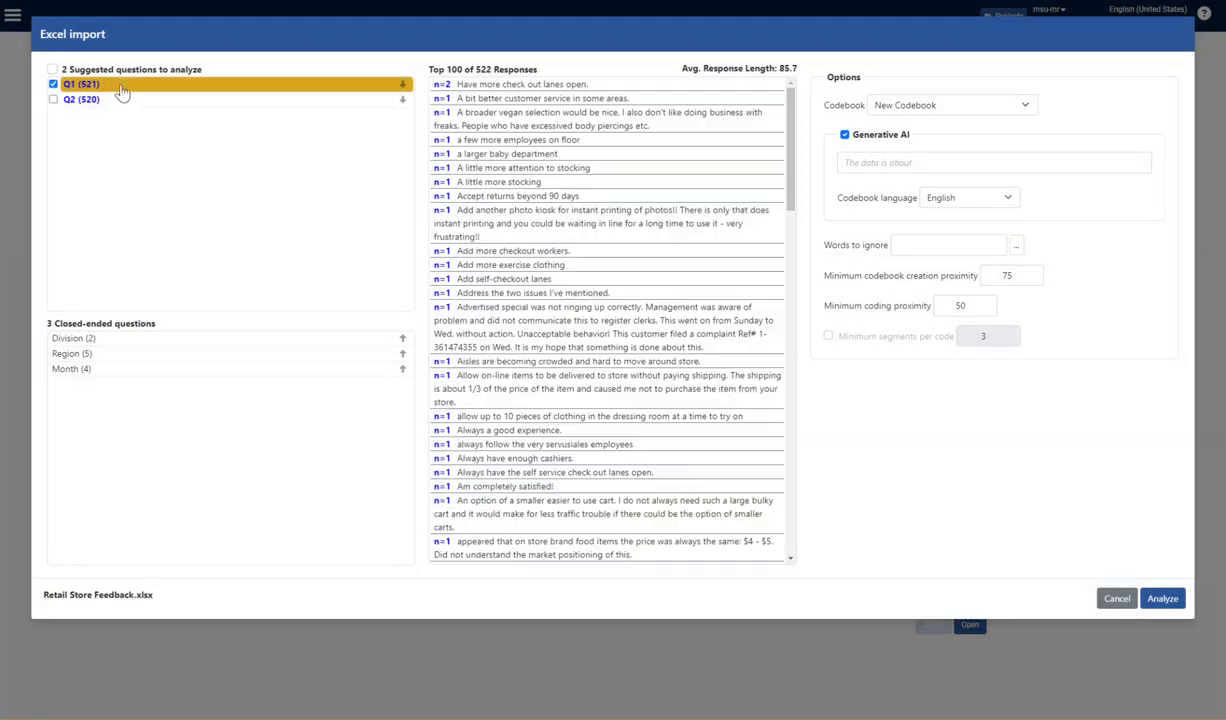
pyautogui.click(120, 101)
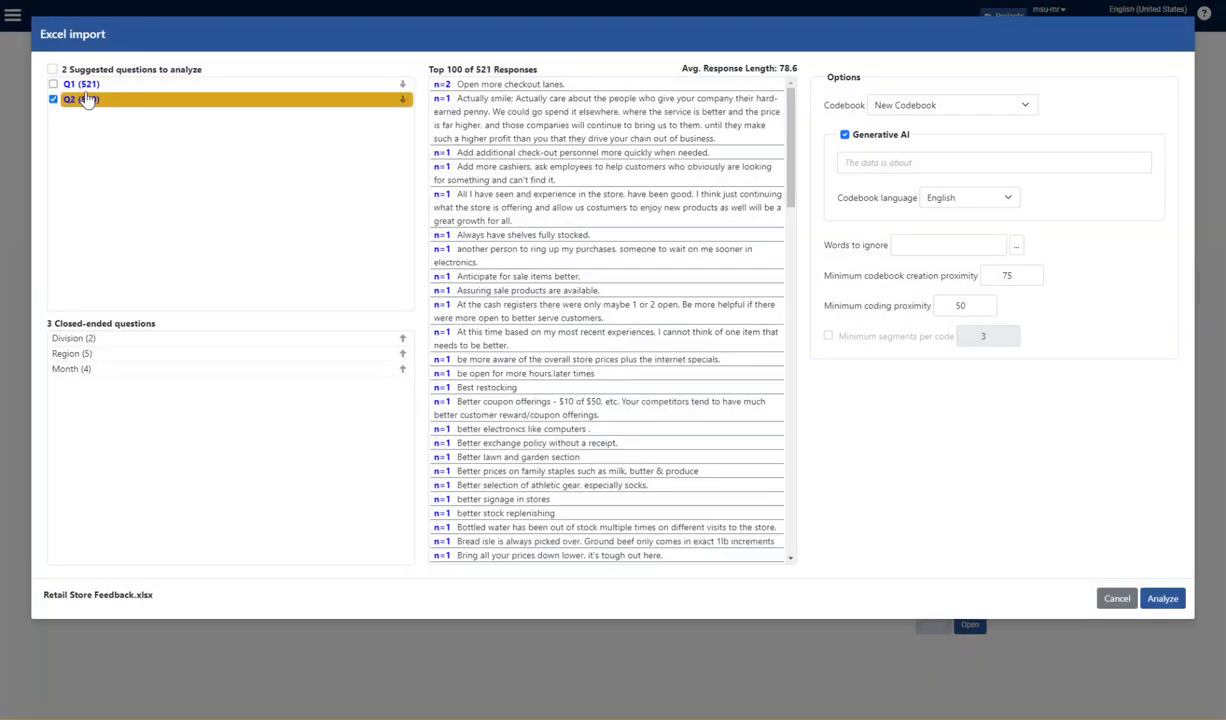
pyautogui.click(53, 84)
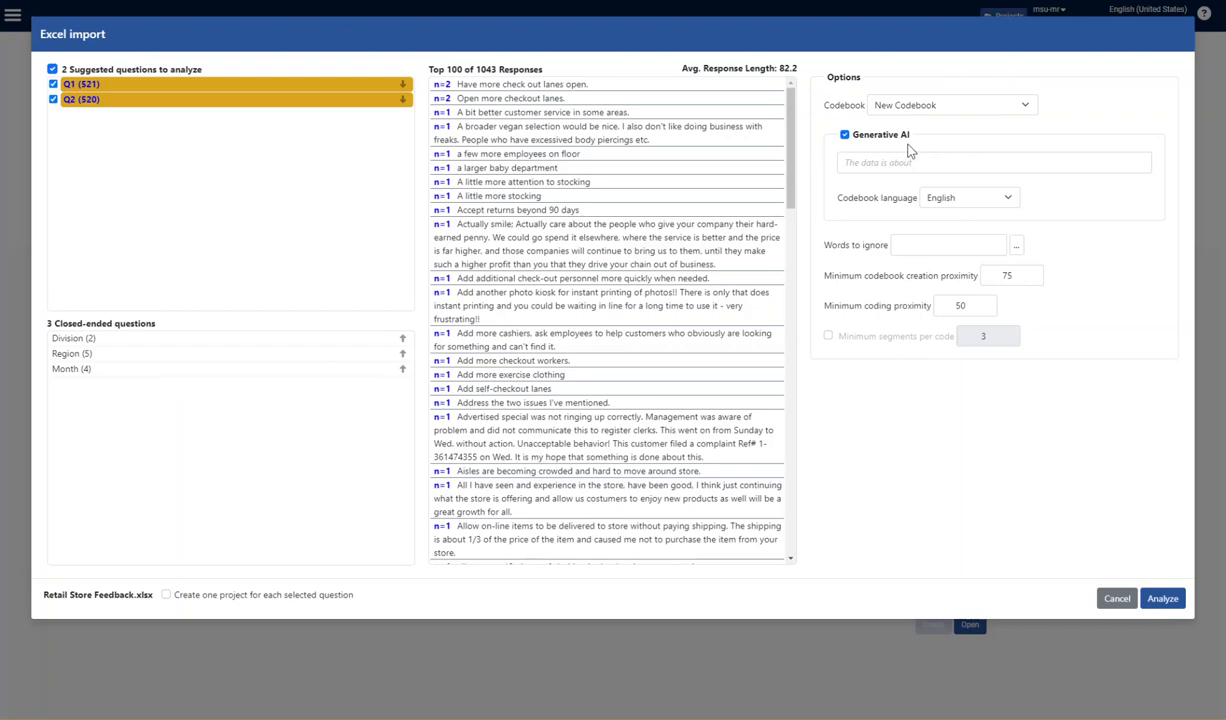
# - Describe the data as "a retail store" with Generative AI enabled and run the analysis into a new codebook
pyautogui.click(845, 135)
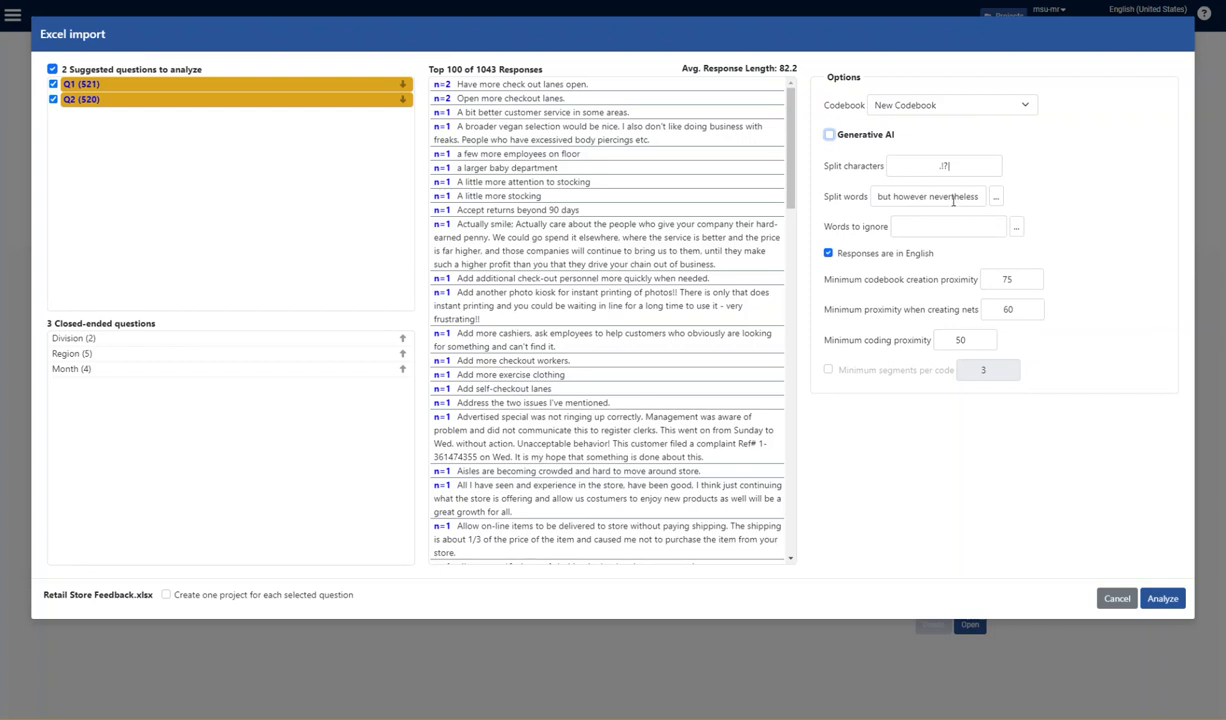
pyautogui.click(829, 136)
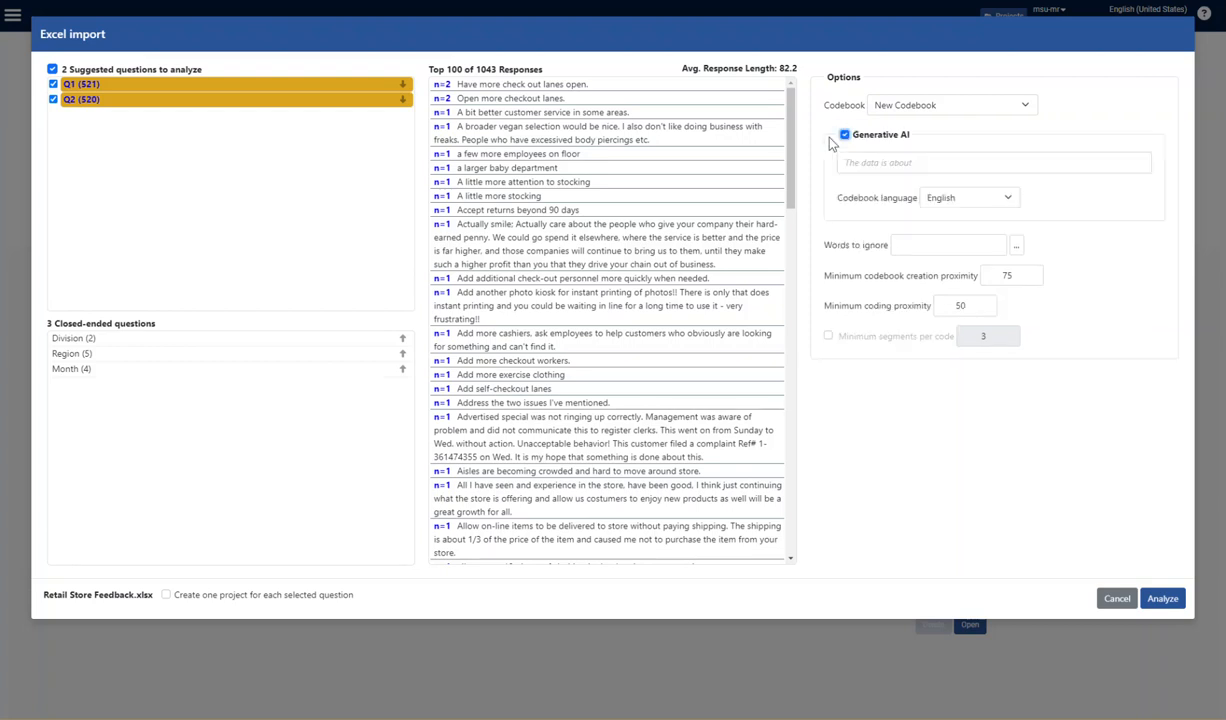
pyautogui.click(923, 162)
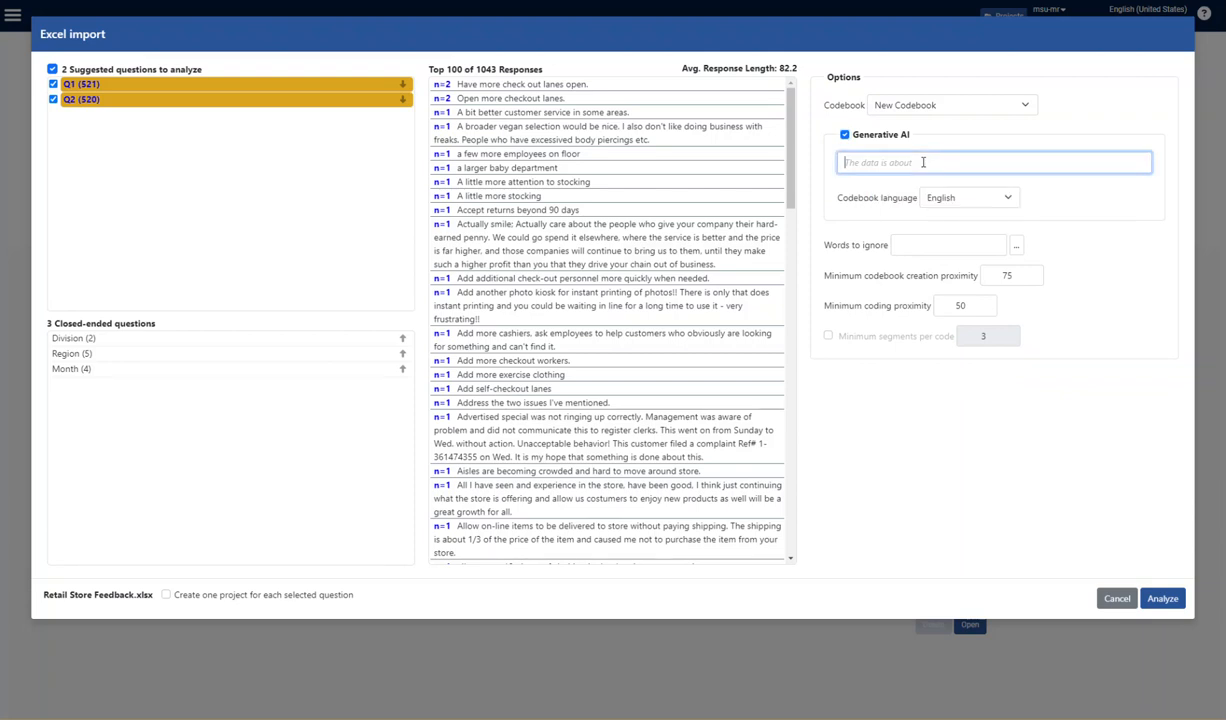
pyautogui.write('a retail store')
pyautogui.moveTo(904, 164); pyautogui.dragTo(859, 163)
pyautogui.click(897, 162)
pyautogui.click(1163, 600)
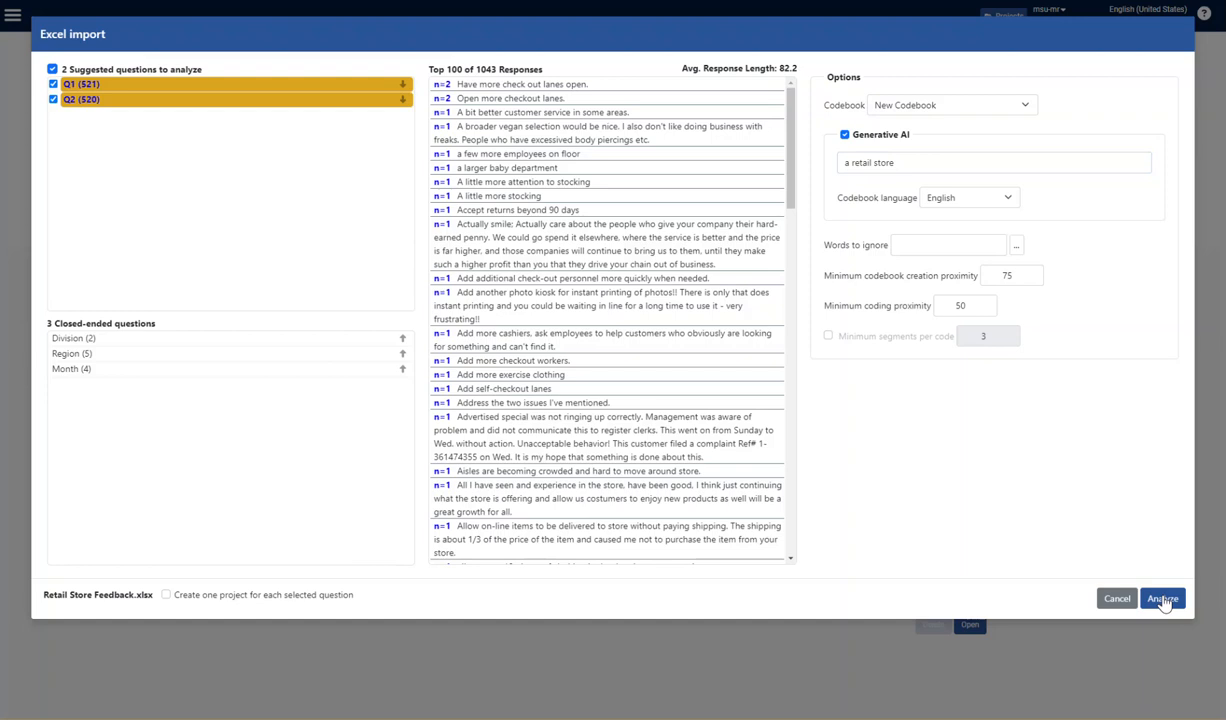
pyautogui.click(1163, 600)
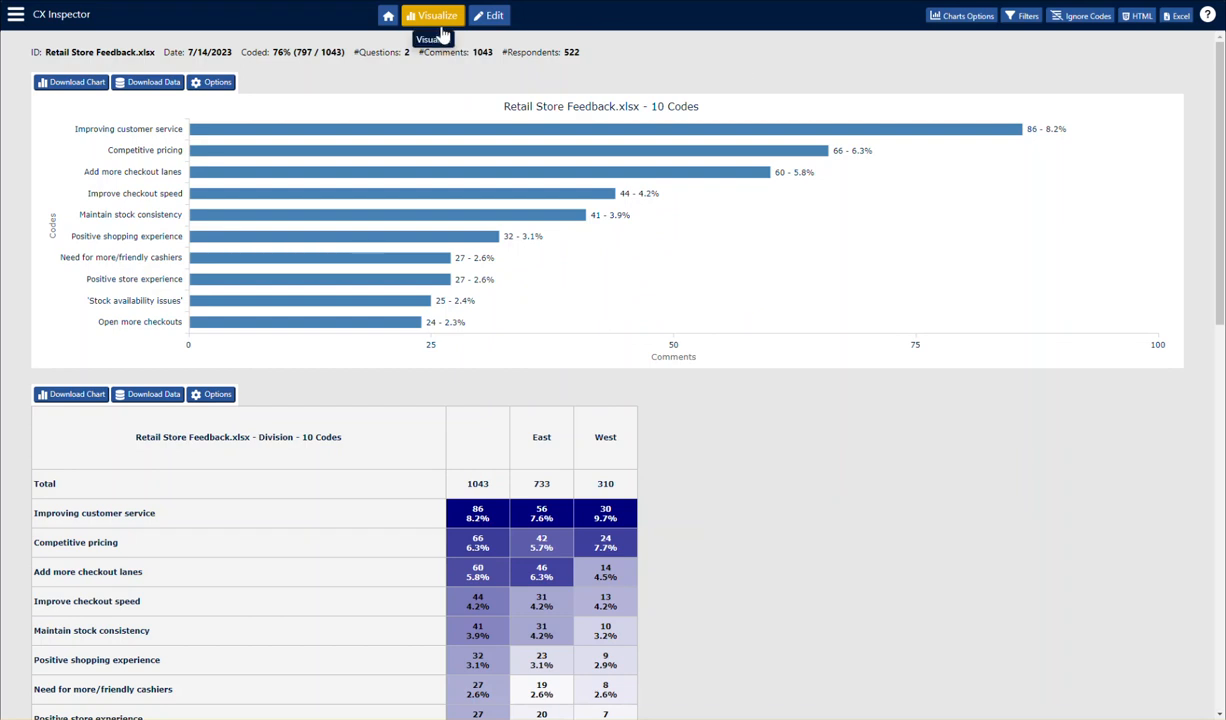
# - Look over the project's Home and Edit views, and return to Visualize to browse its bar chart and crosstab tables
pyautogui.click(388, 18)
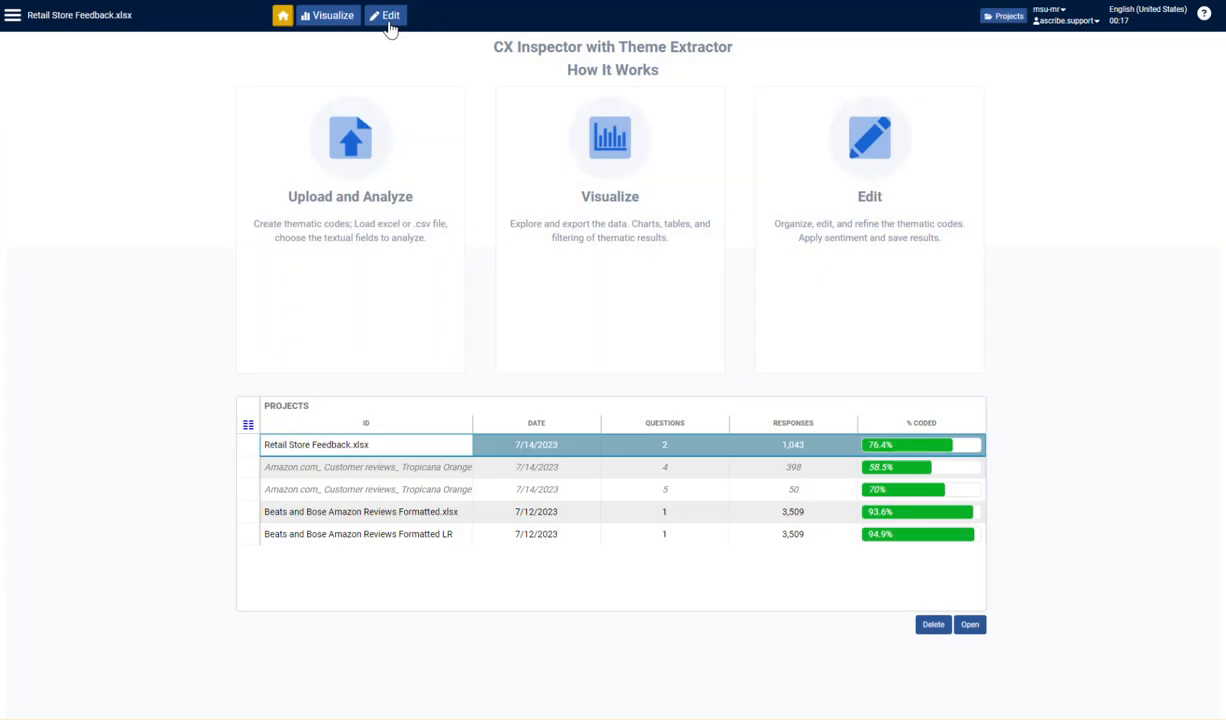
pyautogui.click(316, 22)
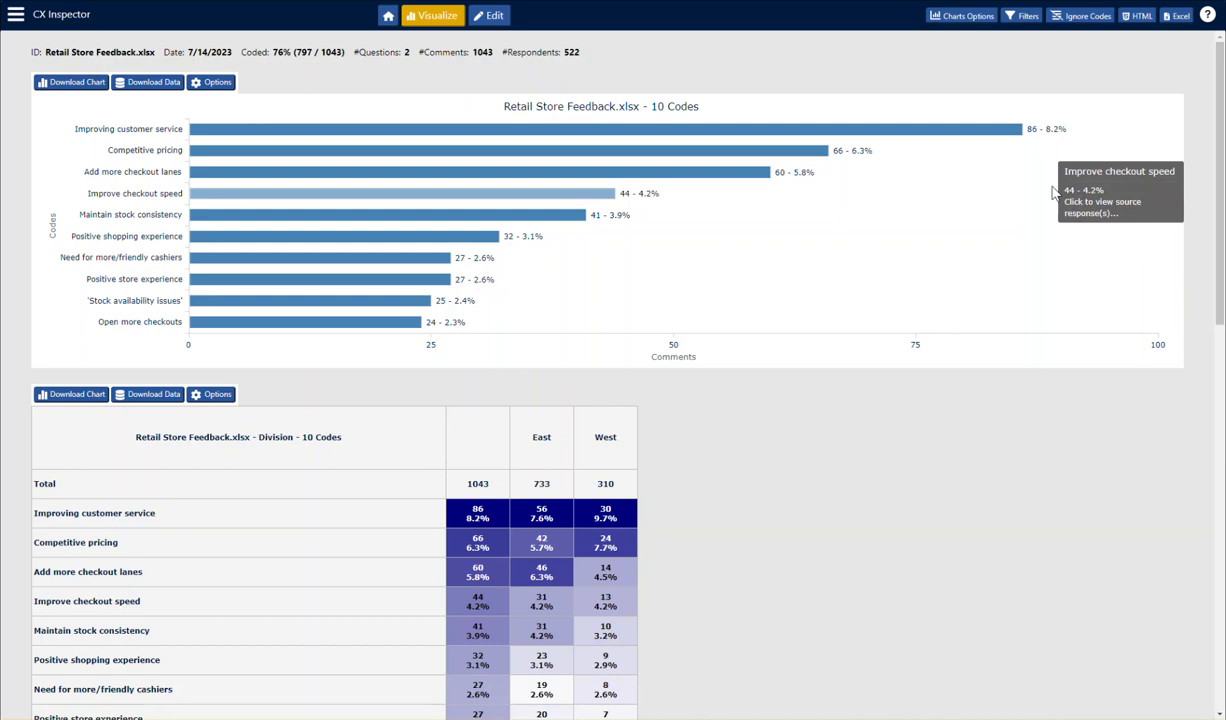
pyautogui.click(494, 17)
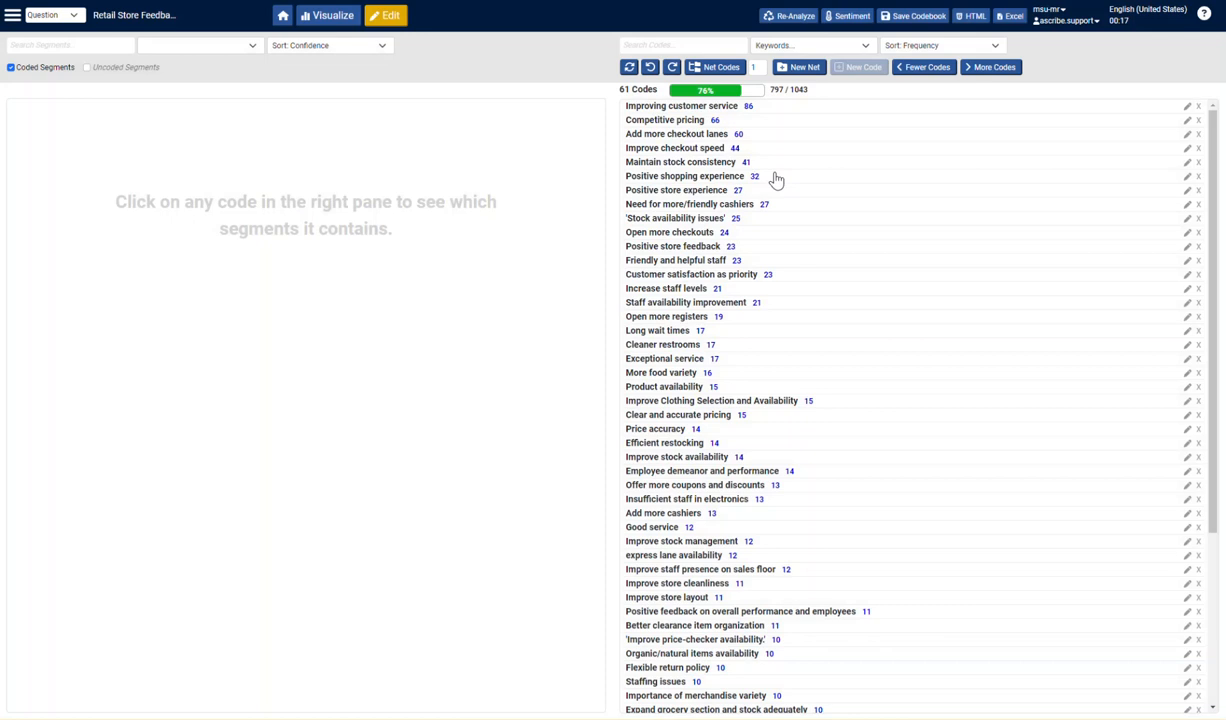
pyautogui.click(342, 17)
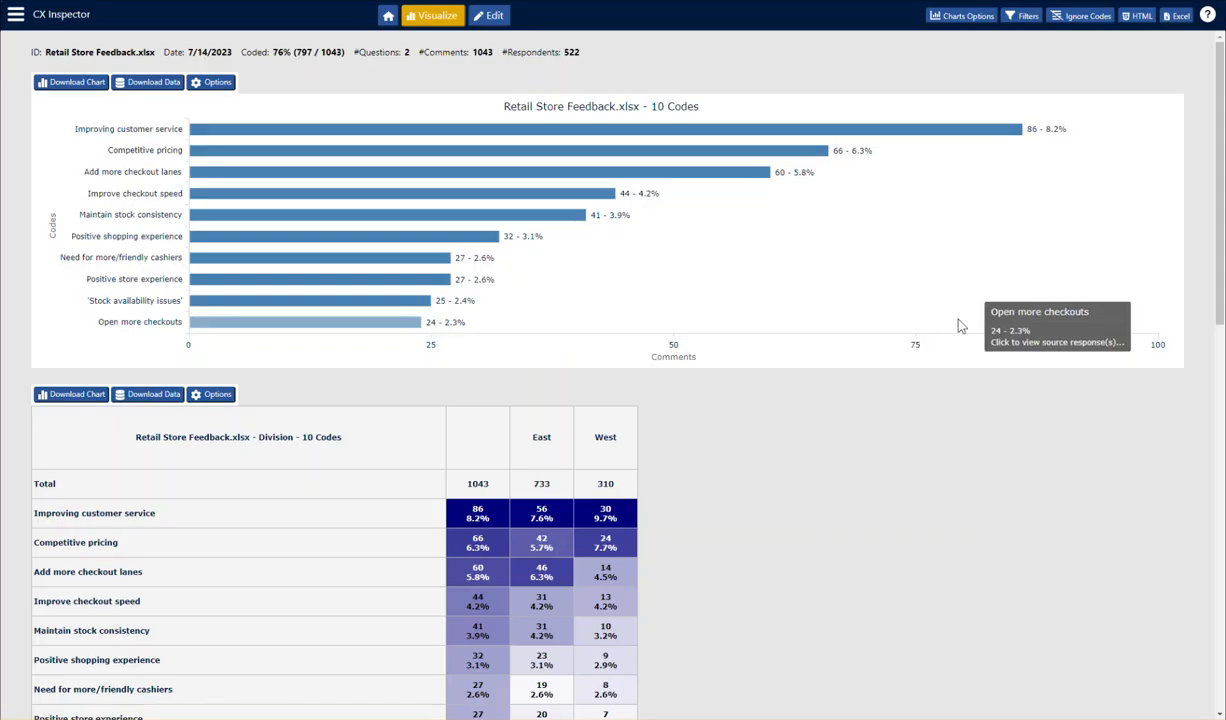
pyautogui.scroll(-5, 813, 372)
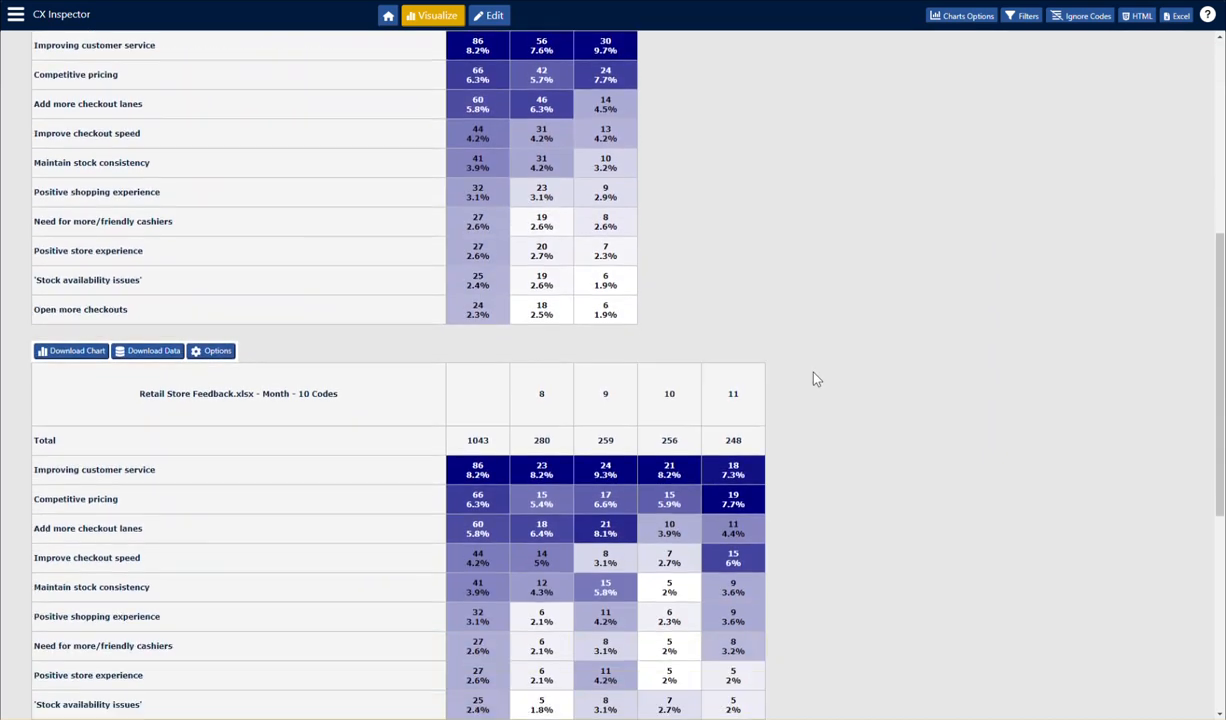
pyautogui.scroll(2, 815, 372)
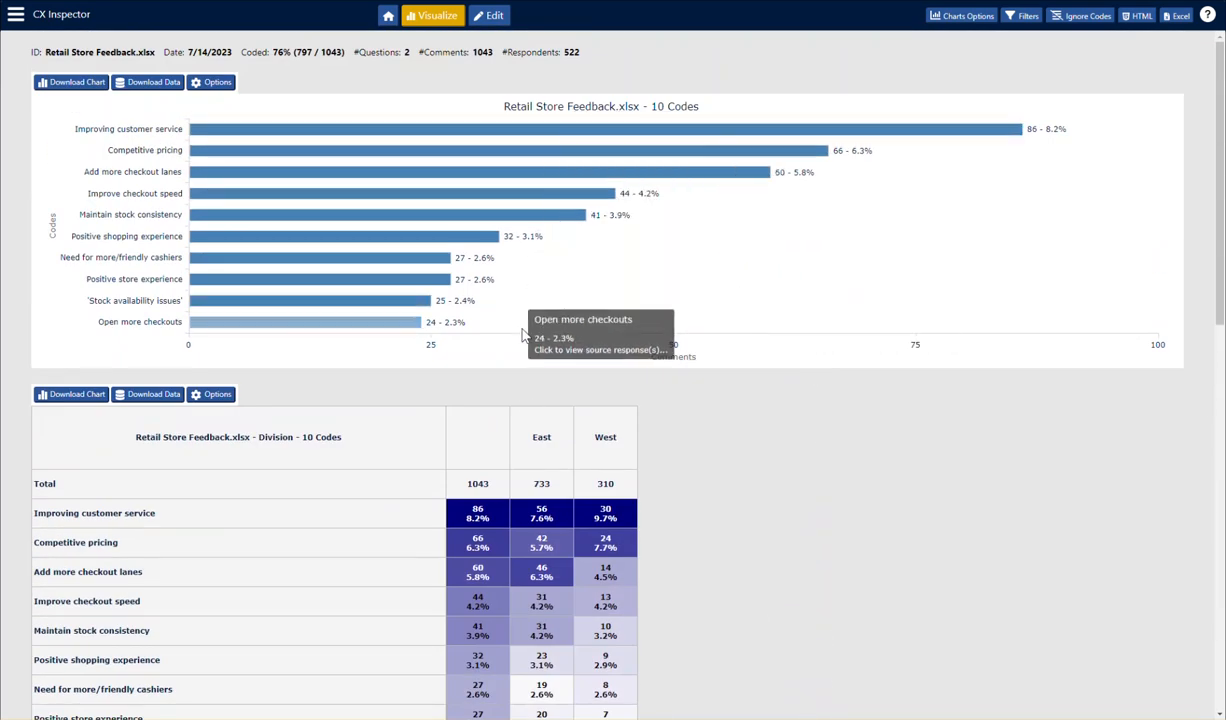
pyautogui.click(220, 83)
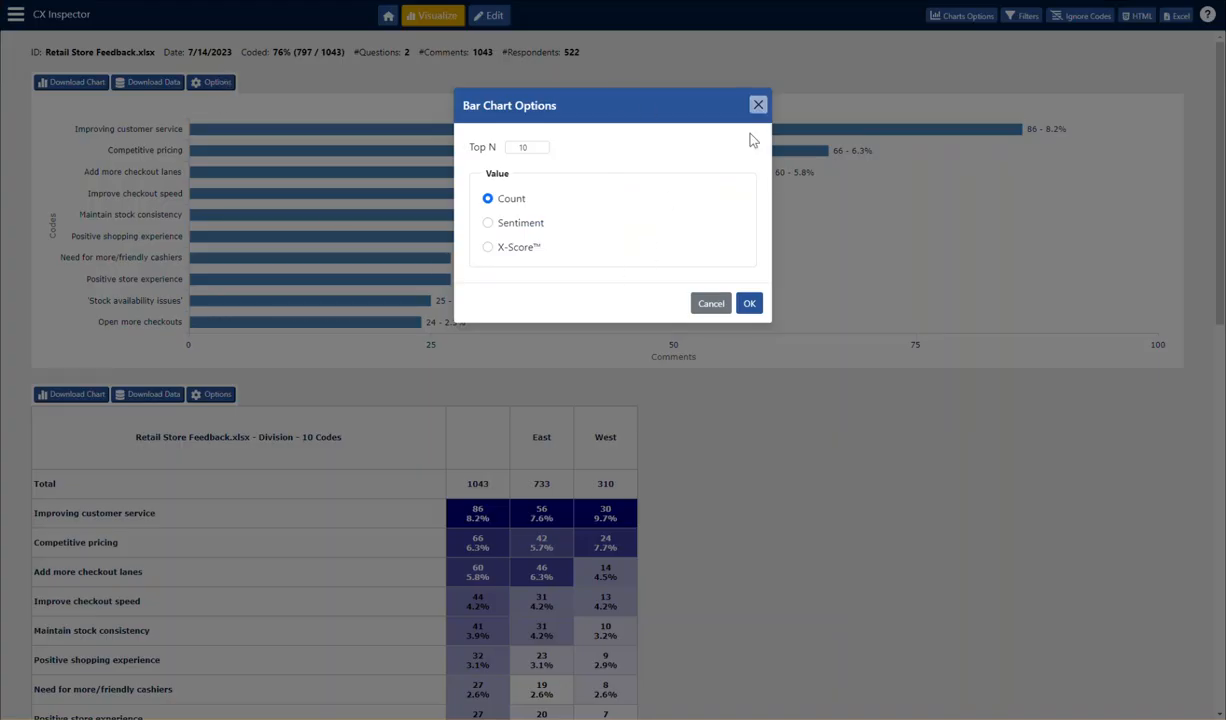
pyautogui.click(488, 223)
pyautogui.click(488, 200)
pyautogui.click(758, 105)
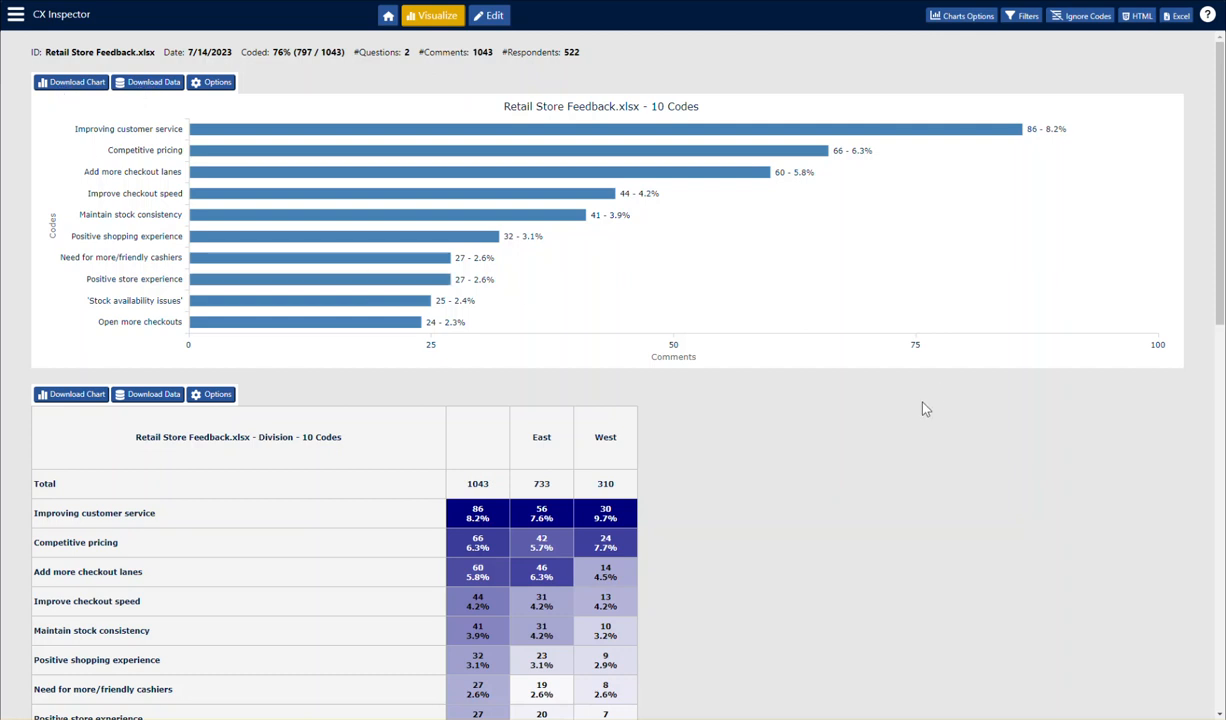
# - Examine the source responses and the closed-ends breakdown behind the "Improving customer service" bar, and close the comments
pyautogui.scroll(-1, 924, 407)
pyautogui.scroll(1, 924, 408)
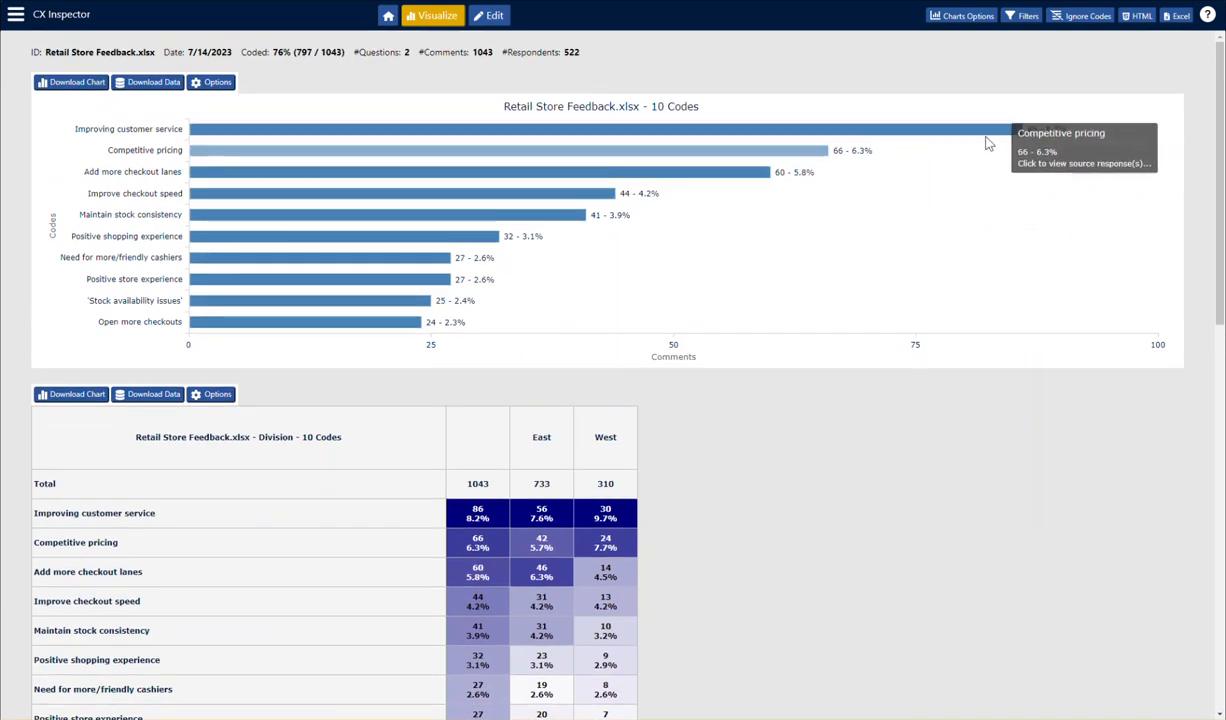
pyautogui.click(292, 130)
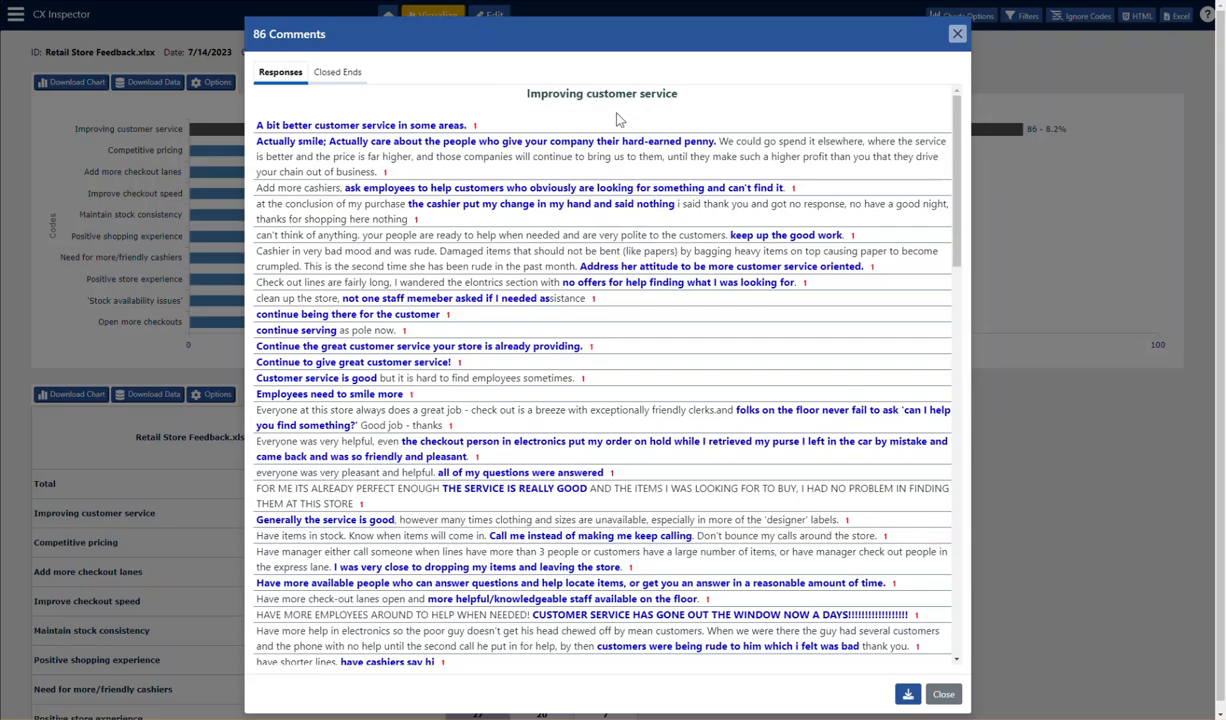
pyautogui.scroll(-4, 624, 328)
pyautogui.scroll(-9, 628, 332)
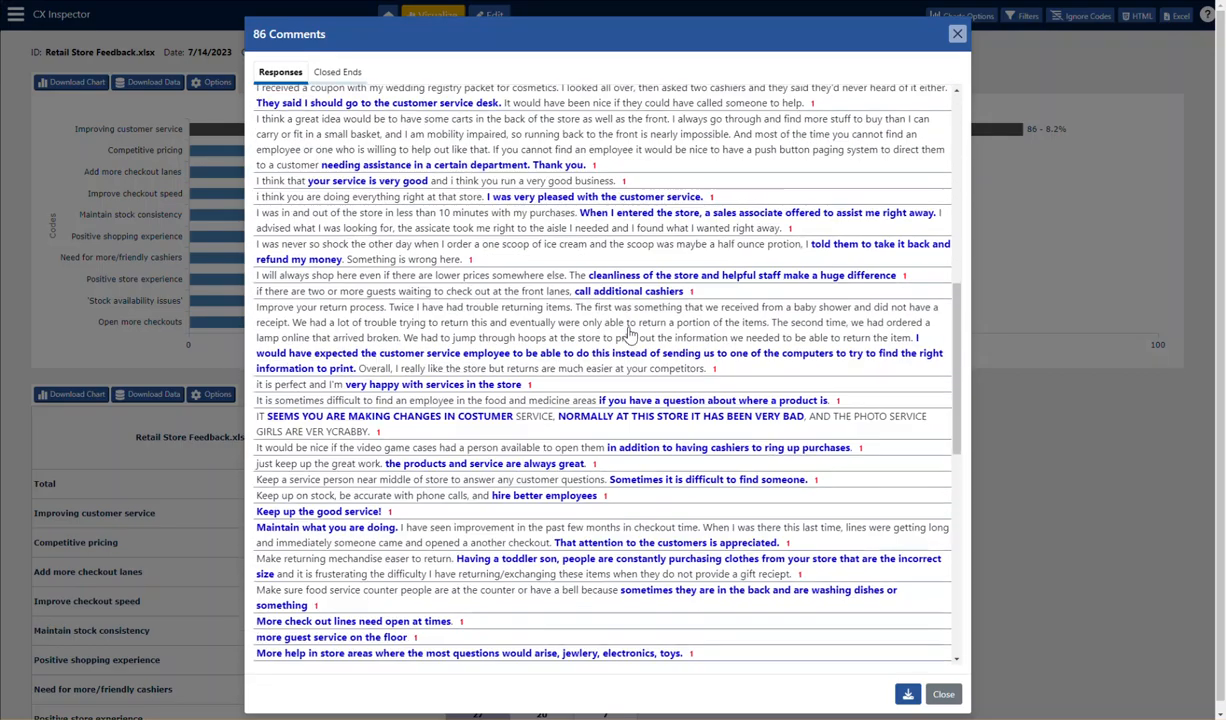
pyautogui.scroll(5, 628, 336)
pyautogui.scroll(12, 628, 336)
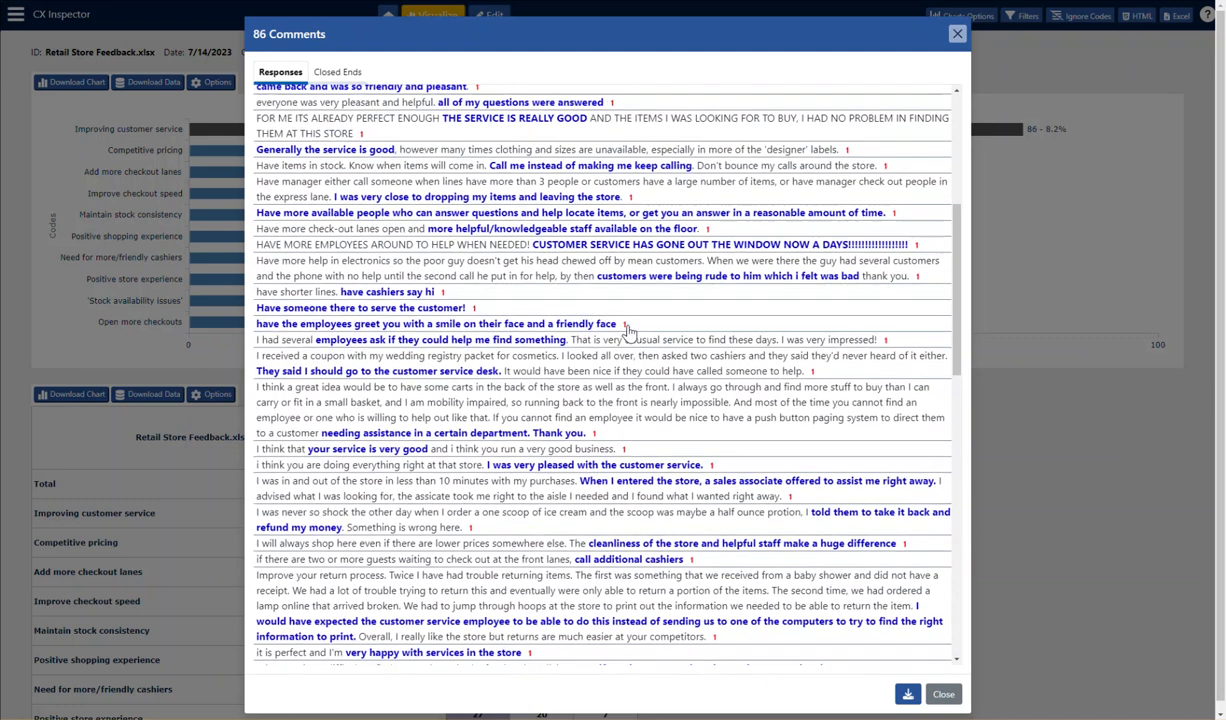
pyautogui.scroll(-1, 545, 220)
pyautogui.scroll(1, 545, 220)
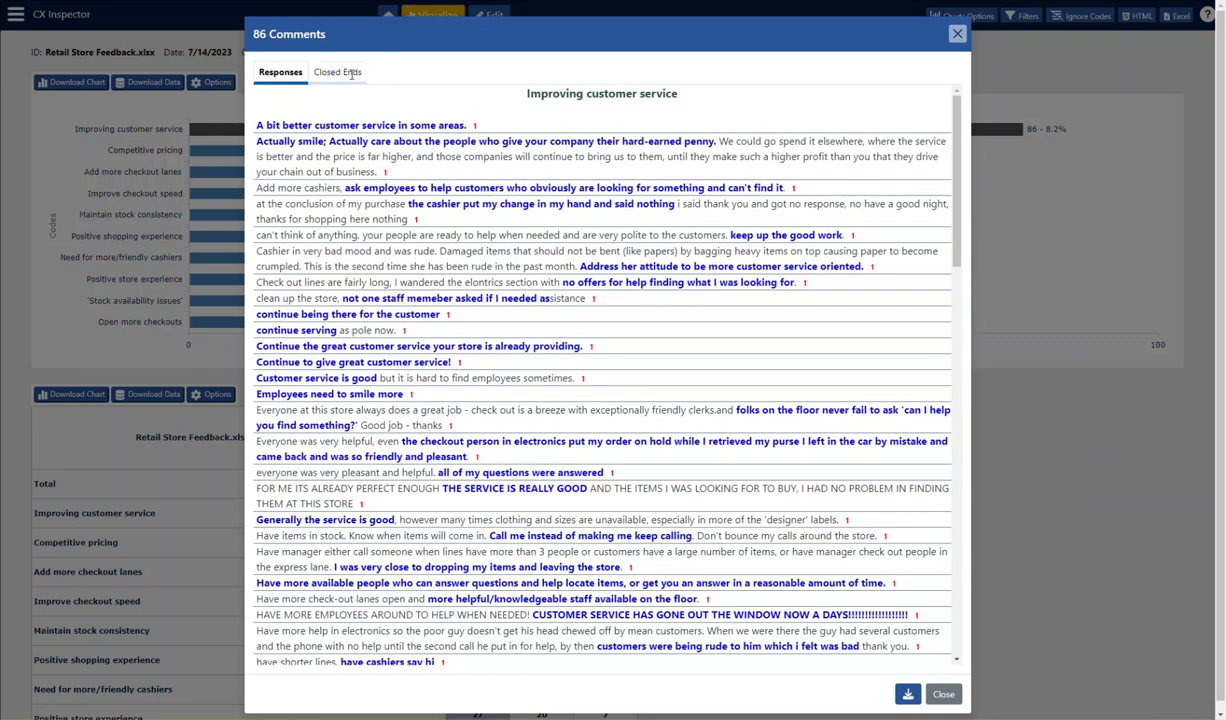
pyautogui.click(351, 73)
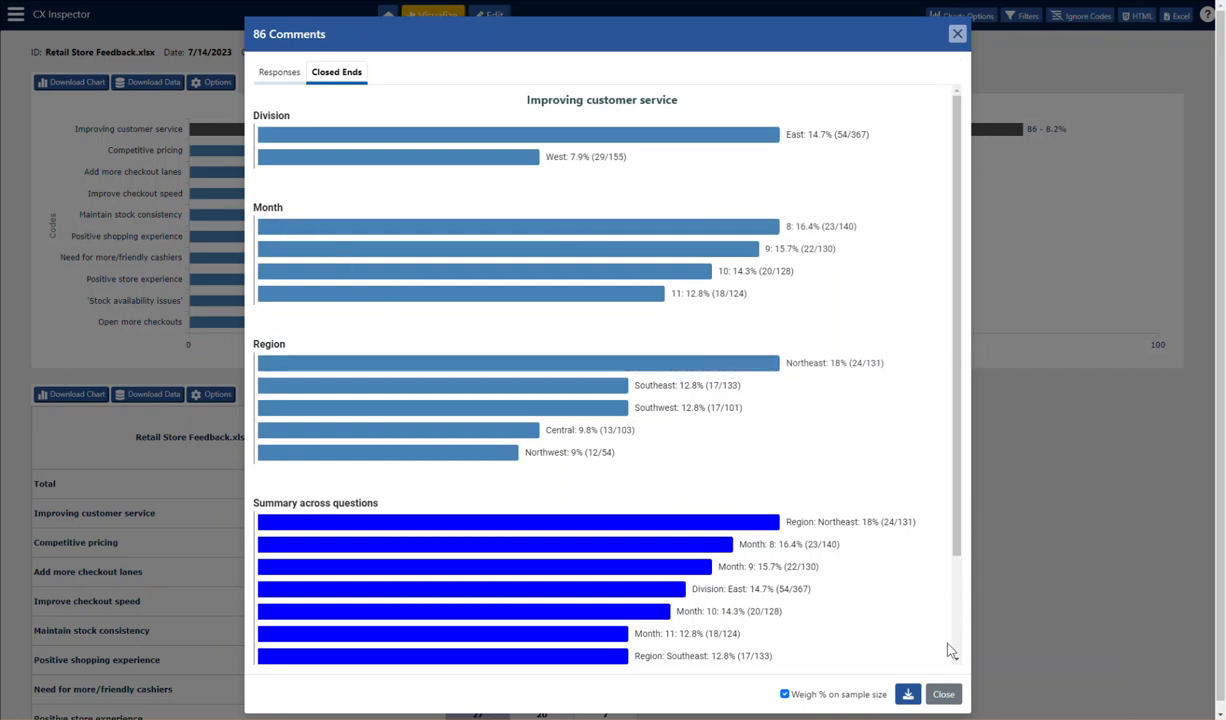
pyautogui.click(943, 694)
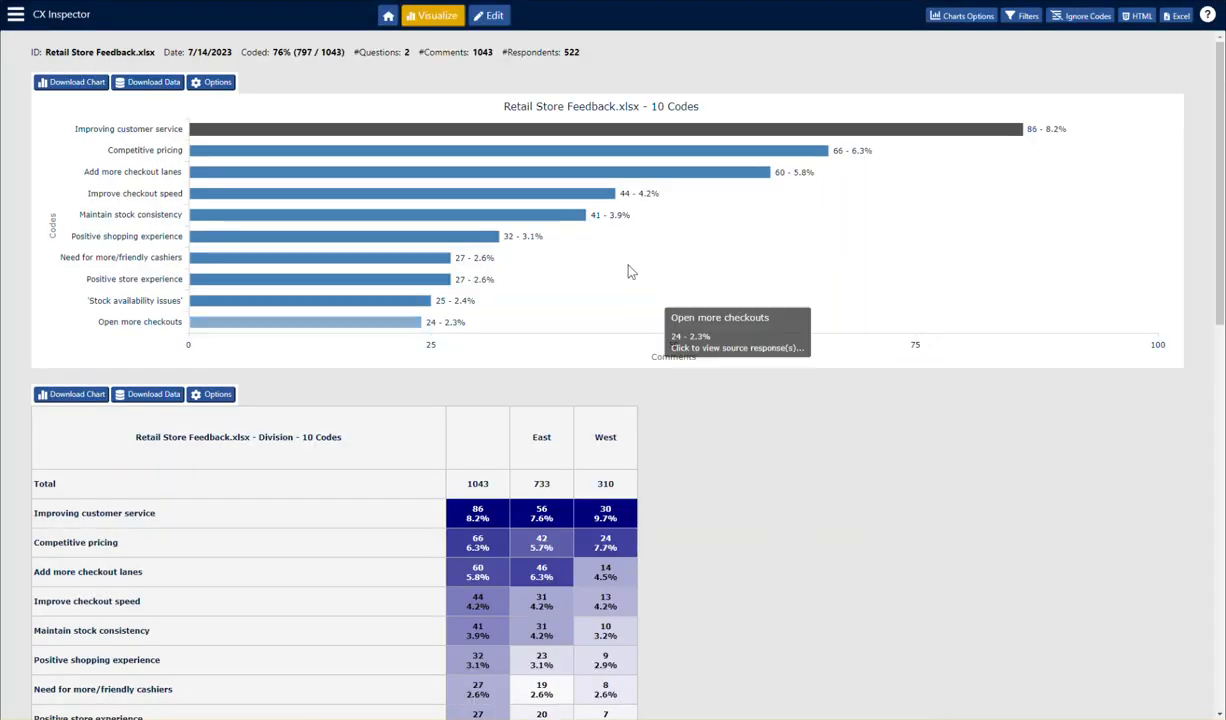
# - Reopen the "Improving customer service" comments, compare their closed-ends breakdown with the responses, and close them
pyautogui.click(543, 129)
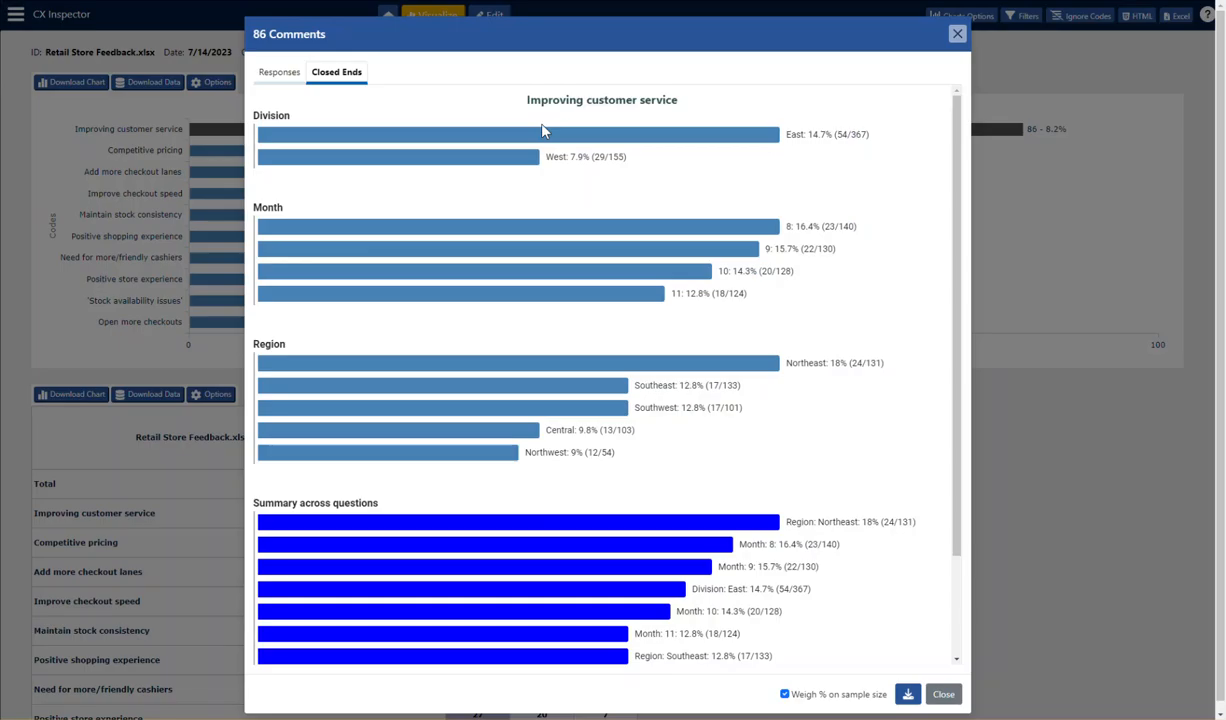
pyautogui.click(274, 71)
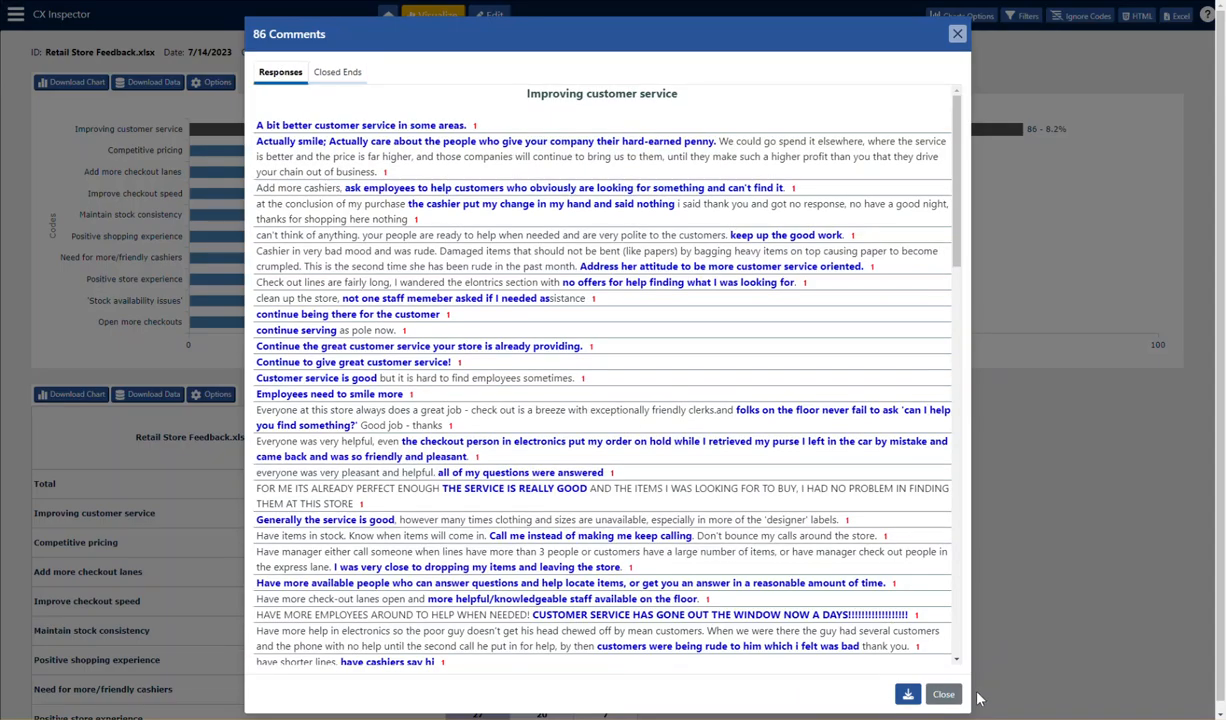
pyautogui.click(331, 68)
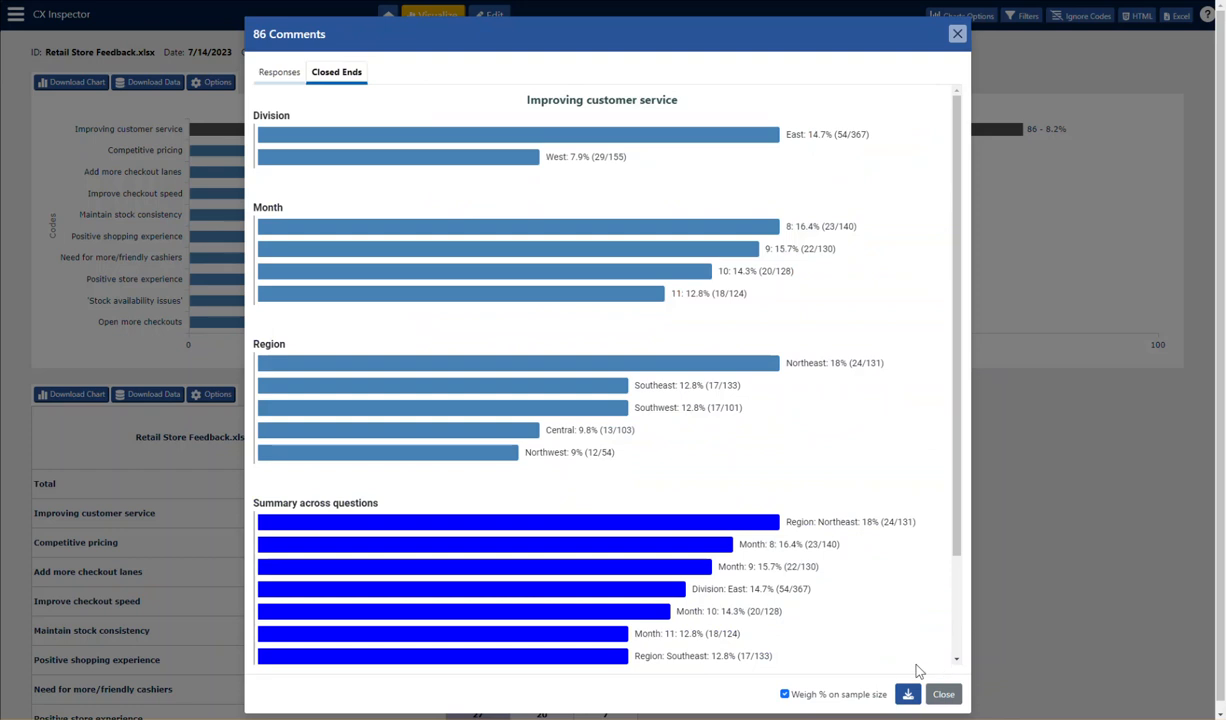
pyautogui.click(956, 33)
# - Review the Division and Month crosstabs and check the Month table's cell content options without changing them
pyautogui.scroll(-3, 759, 217)
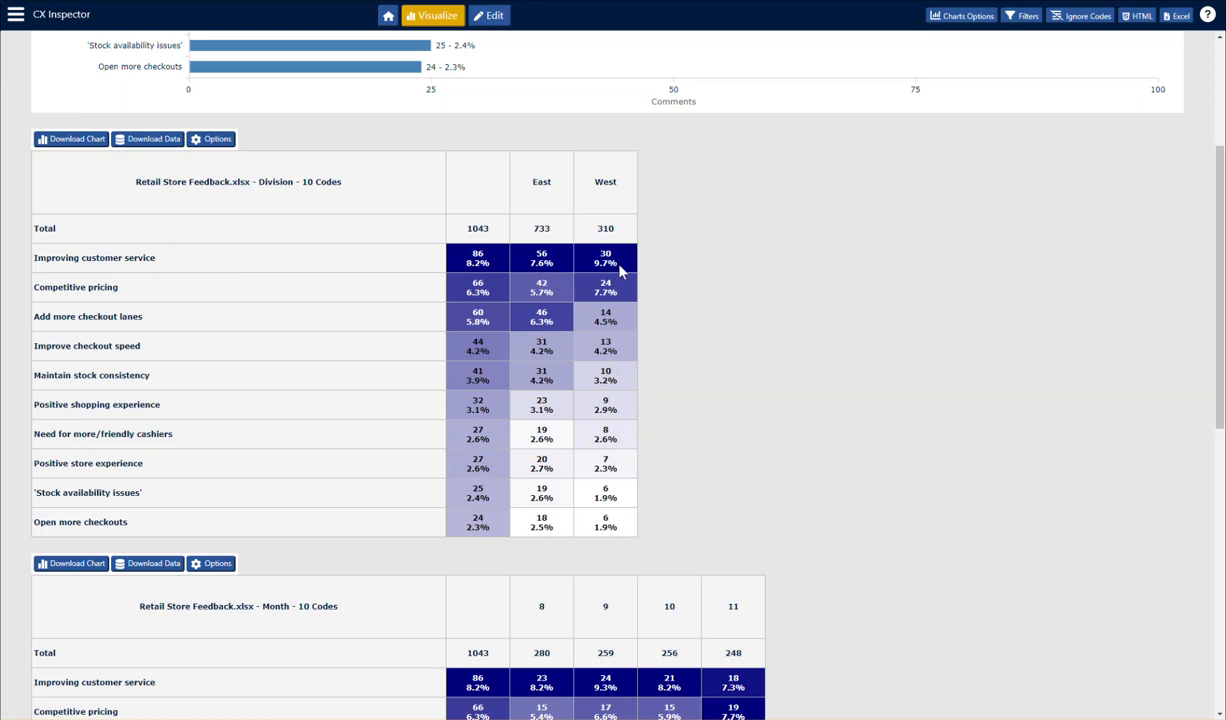
pyautogui.scroll(-1, 613, 300)
pyautogui.scroll(1, 616, 265)
pyautogui.scroll(-3, 982, 290)
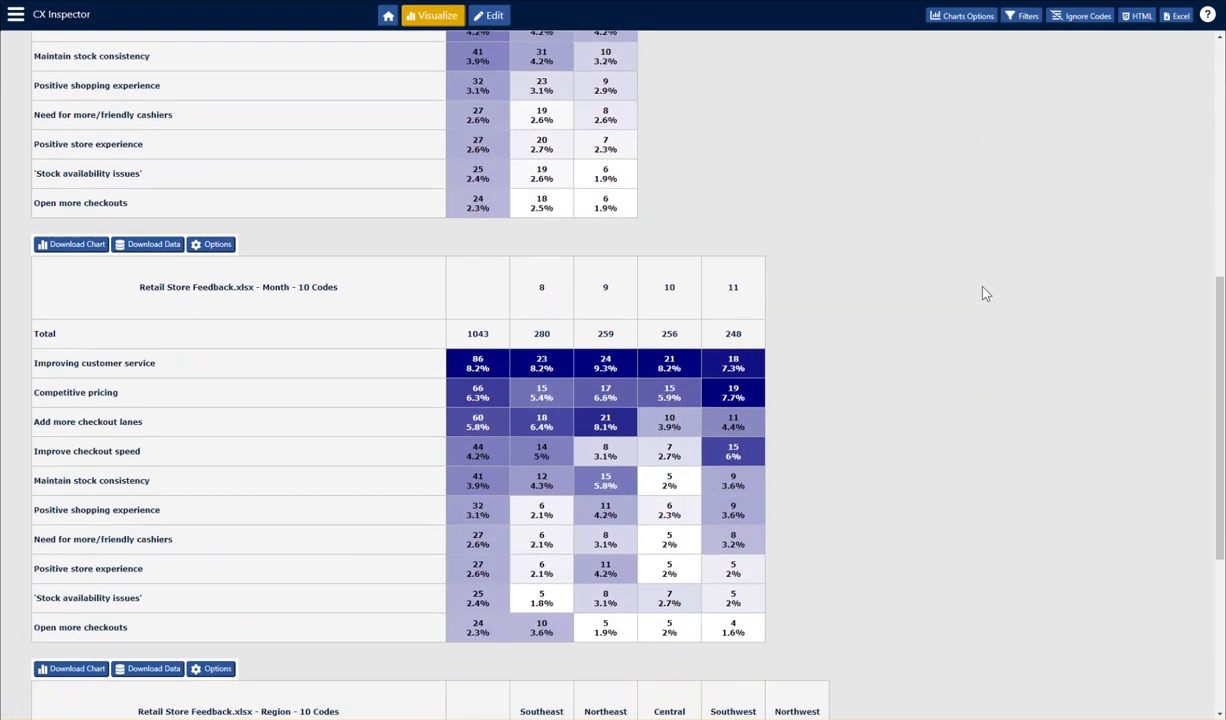
pyautogui.scroll(-1, 985, 292)
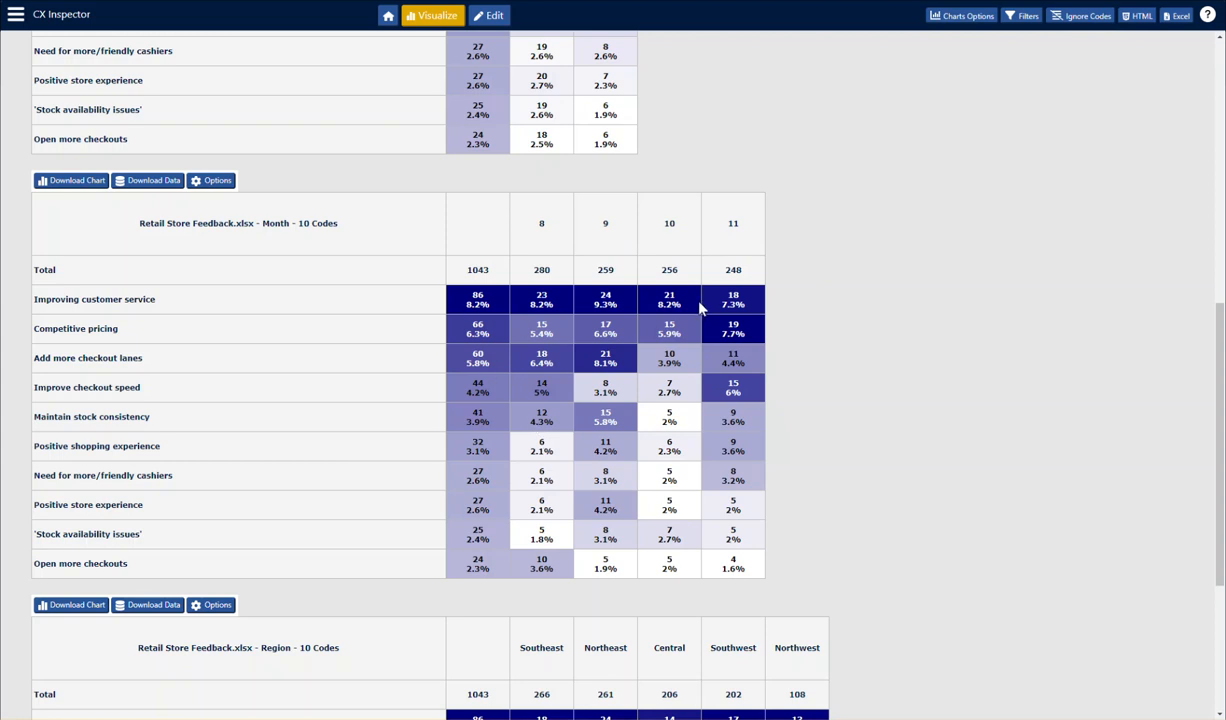
pyautogui.click(220, 182)
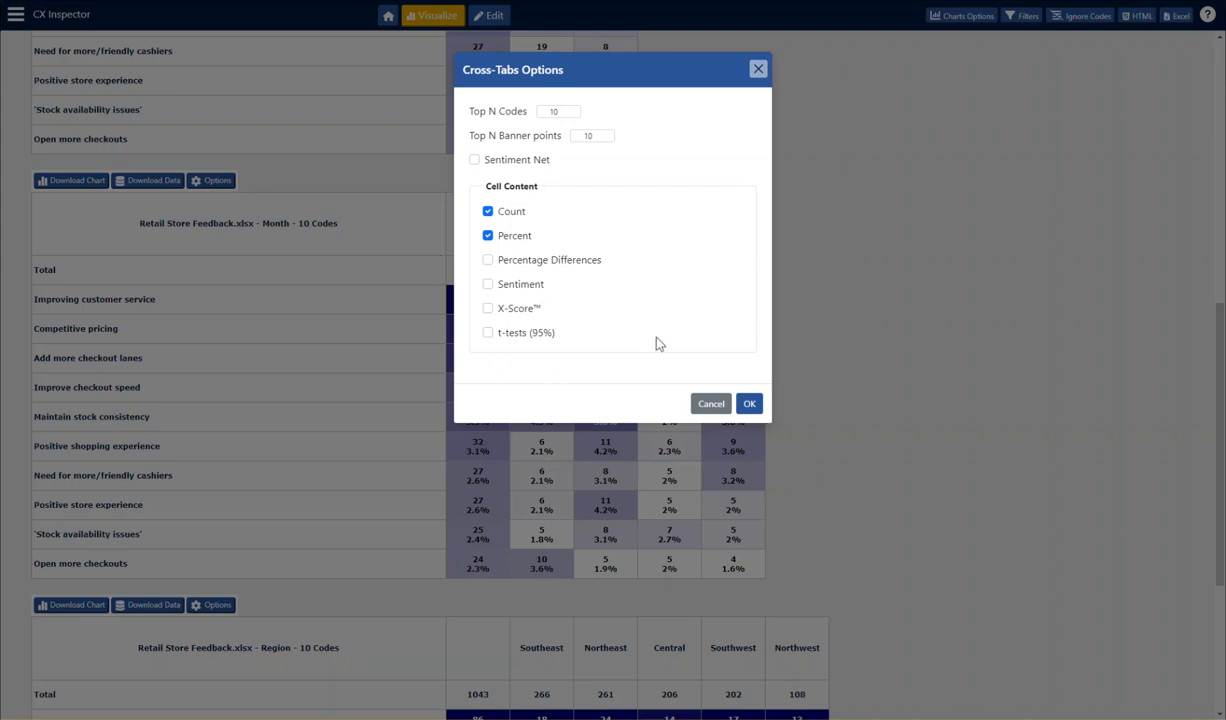
pyautogui.click(759, 70)
# - View the Region crosstab, and examine the closed ends and responses behind "Add more checkout lanes" for month 10
pyautogui.scroll(-3, 303, 286)
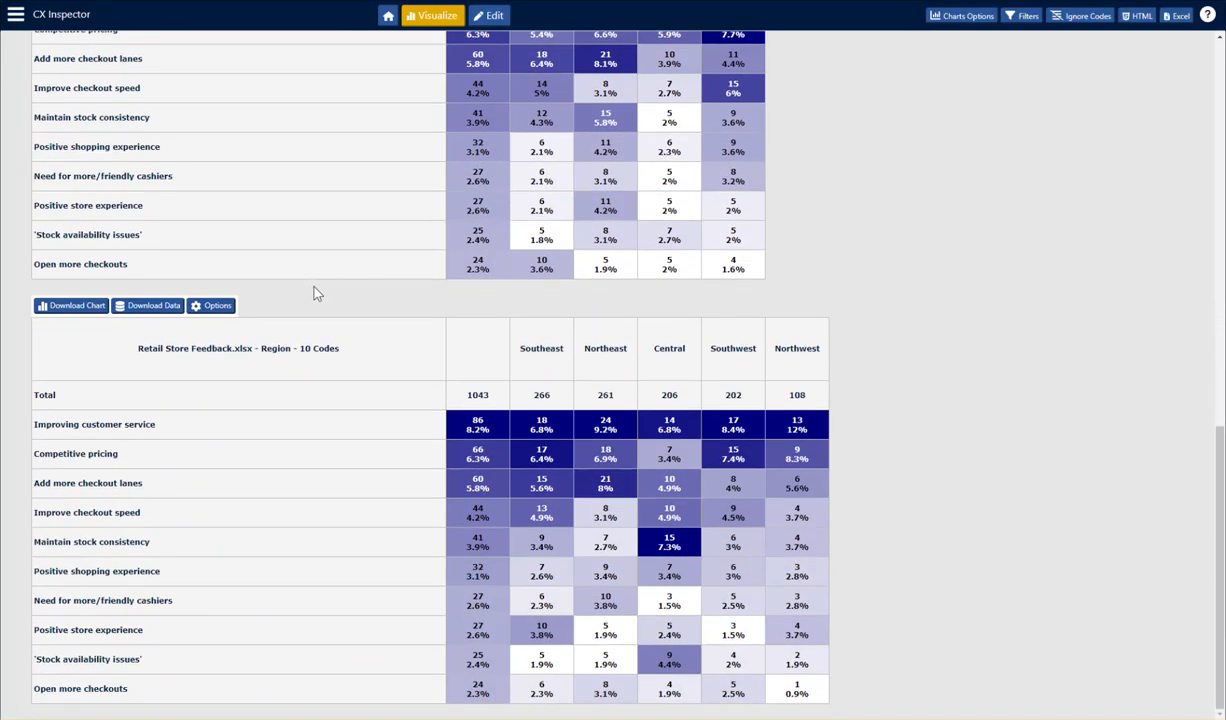
pyautogui.scroll(3, 840, 338)
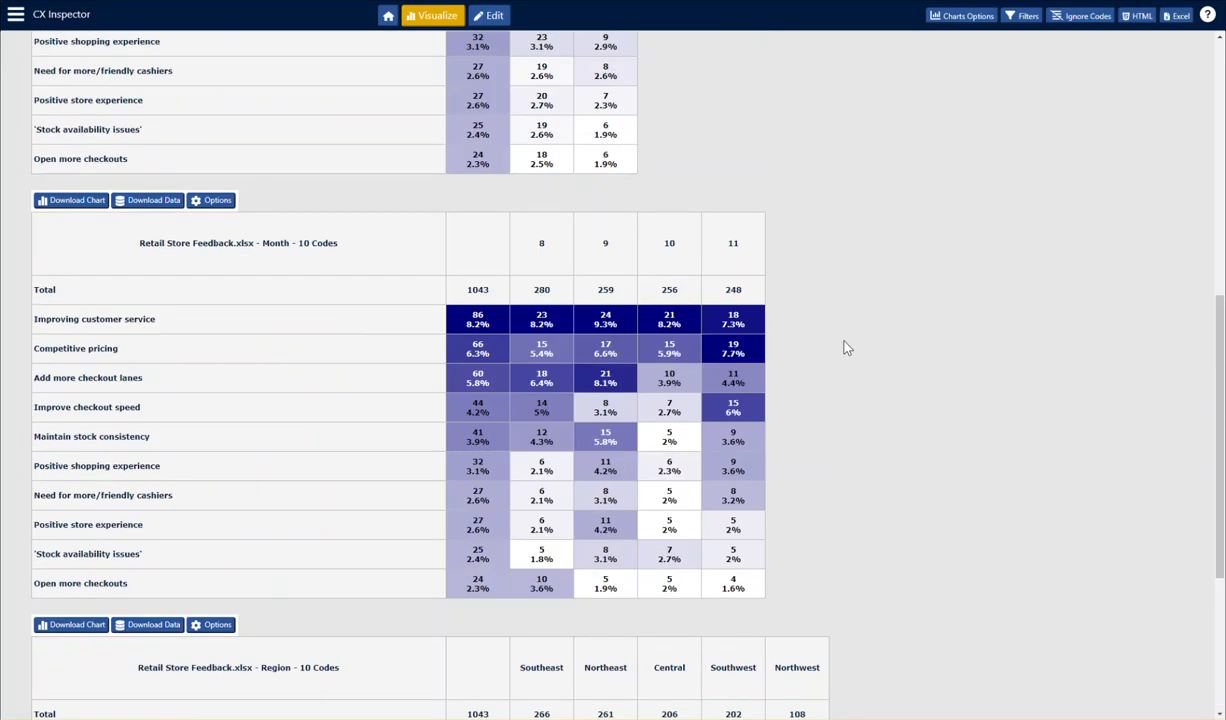
pyautogui.click(670, 380)
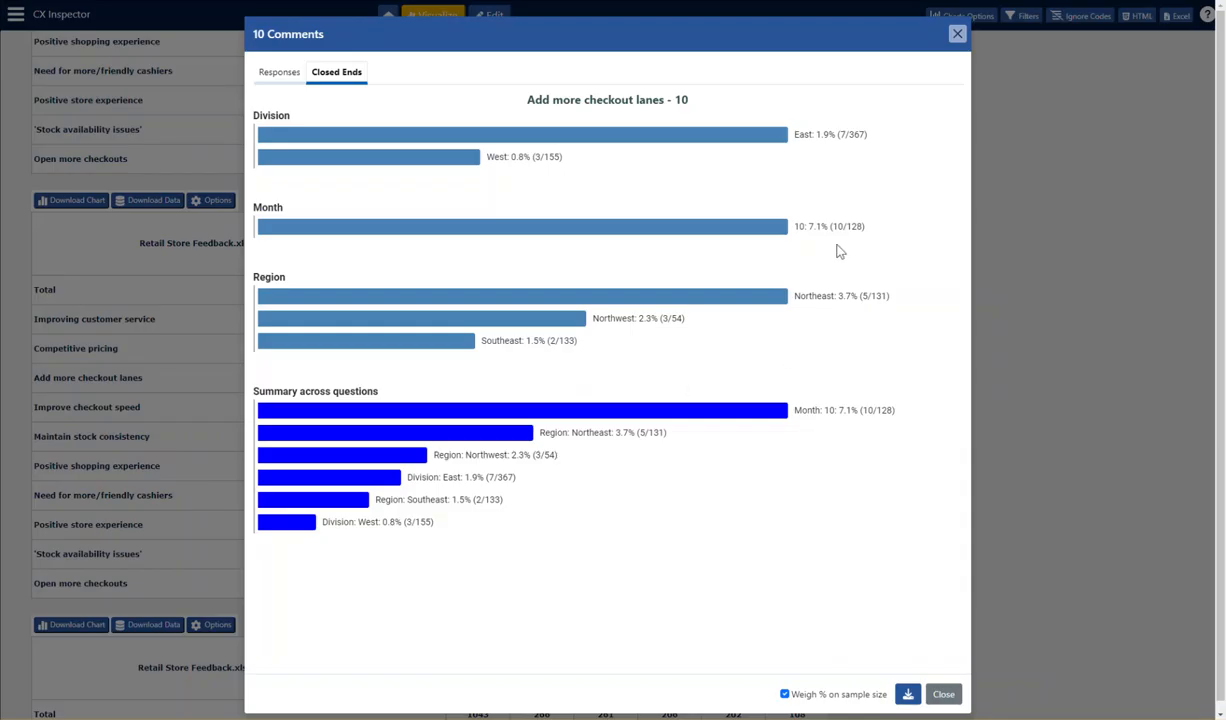
pyautogui.click(279, 72)
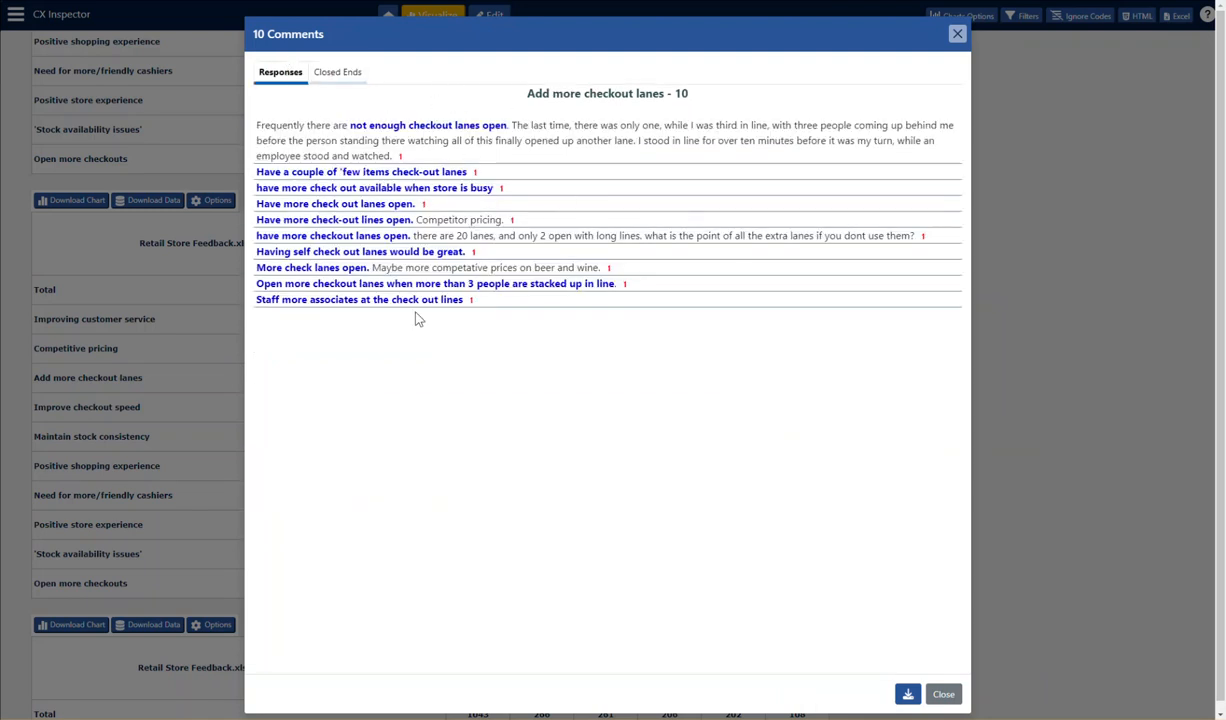
pyautogui.click(944, 695)
# - Add the analyzed-variables crosstab, sentiment pie chart, co-occurrences and word cloud to the chart and table selection
pyautogui.scroll(6, 930, 506)
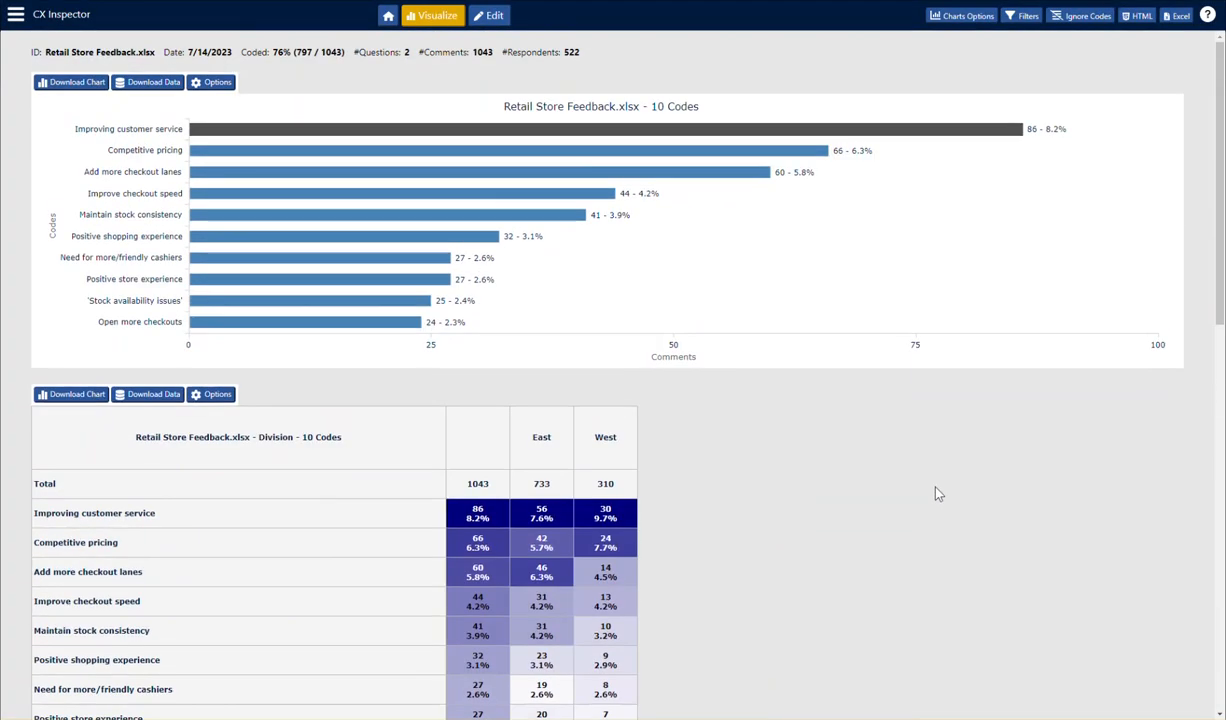
pyautogui.click(952, 16)
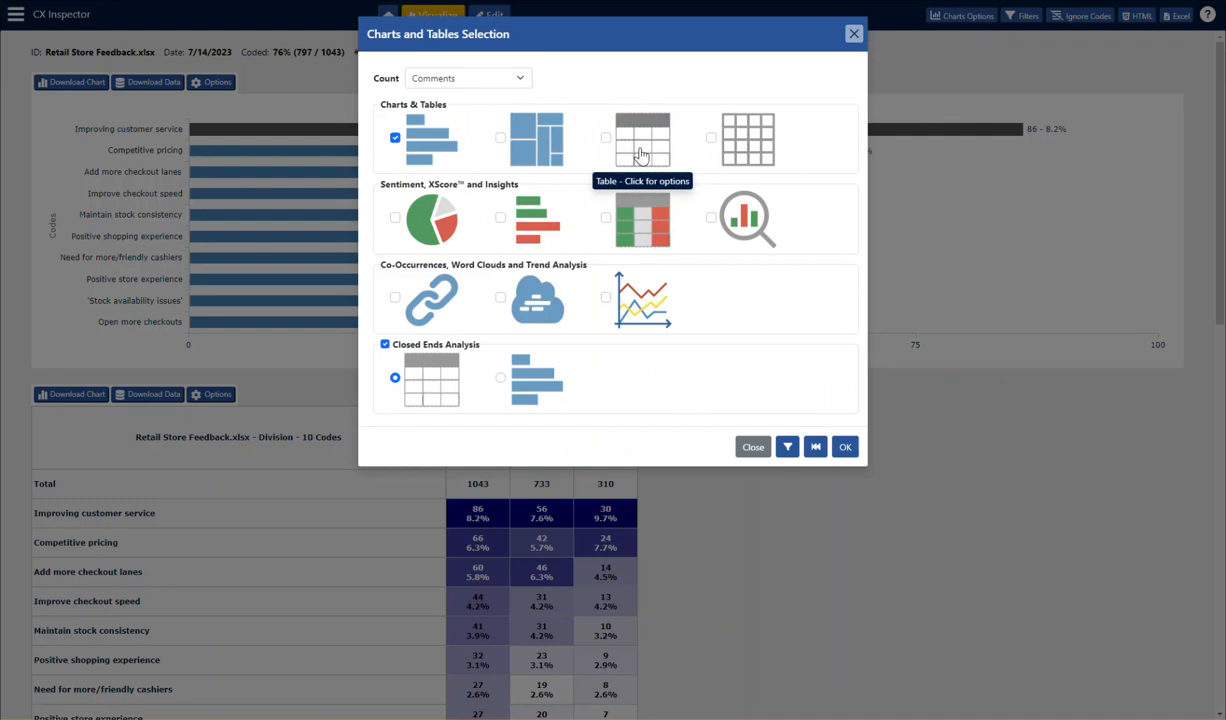
pyautogui.click(605, 137)
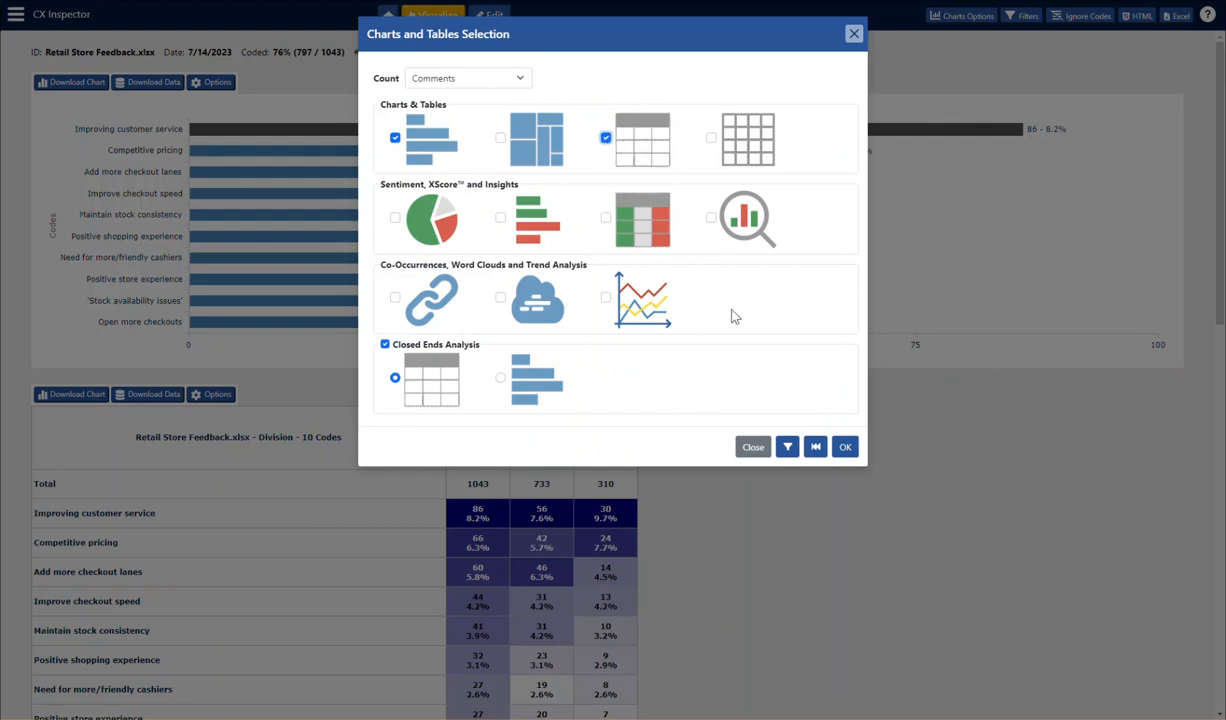
pyautogui.click(605, 137)
pyautogui.click(711, 137)
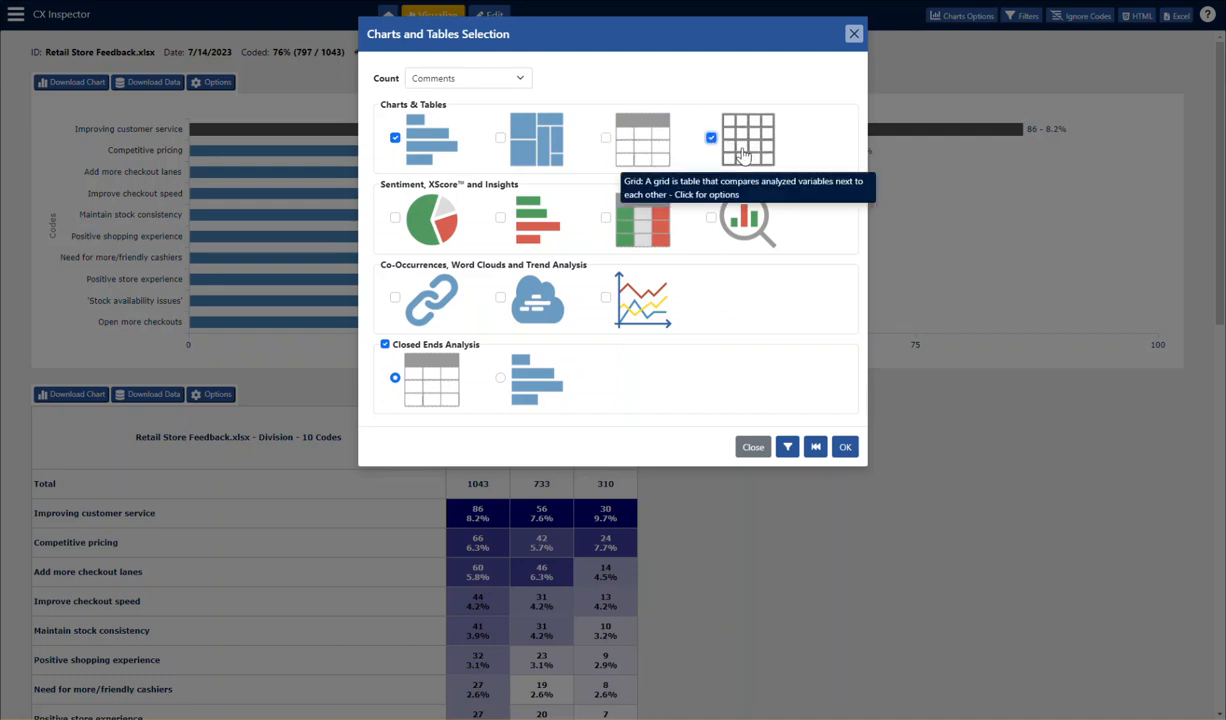
pyautogui.click(395, 218)
pyautogui.click(500, 218)
pyautogui.click(395, 218)
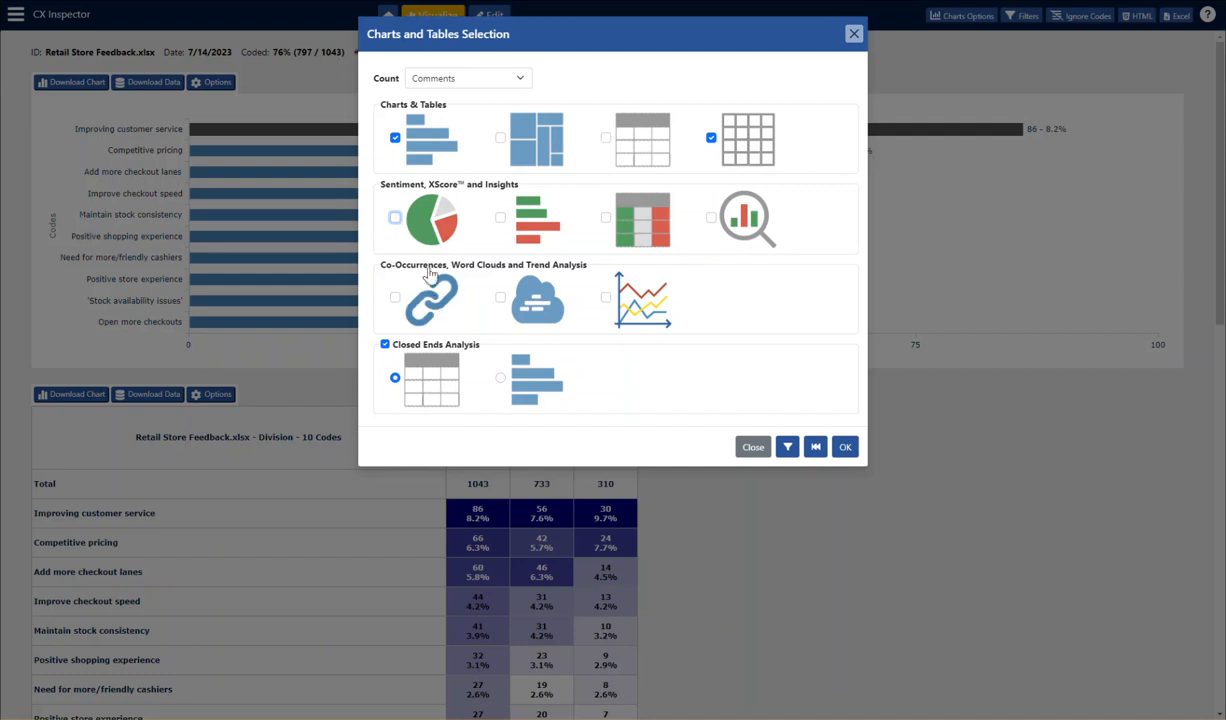
pyautogui.click(395, 219)
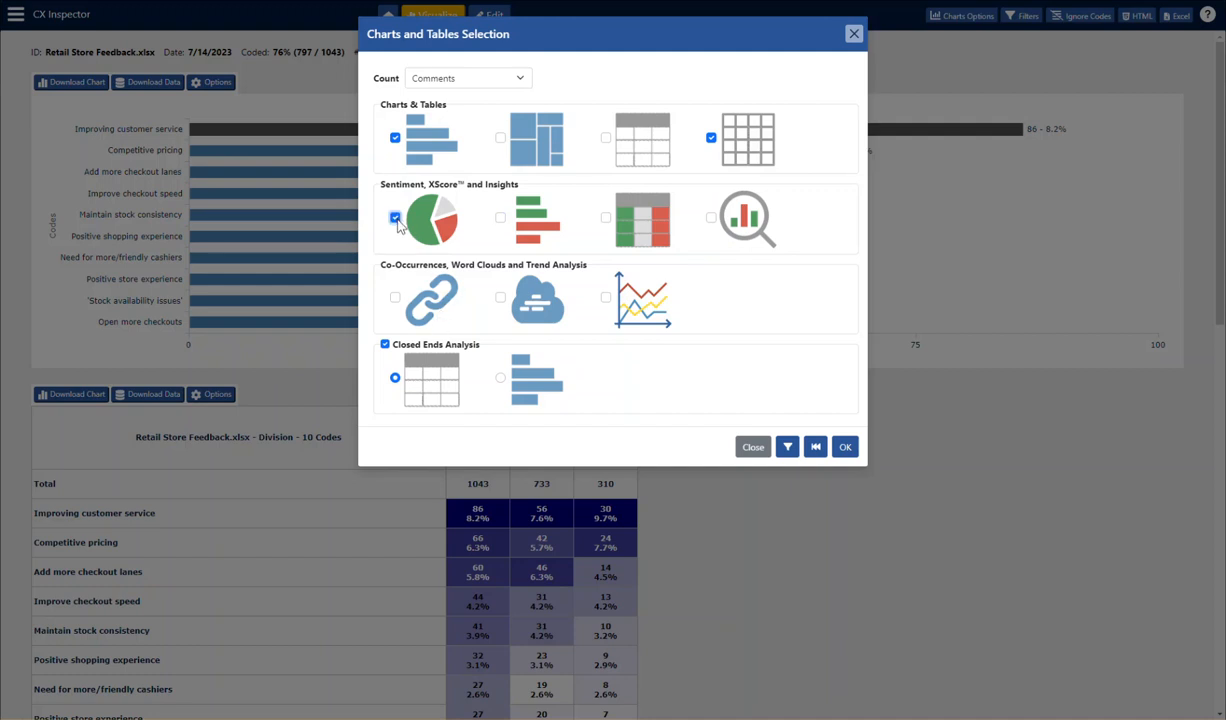
pyautogui.click(395, 298)
pyautogui.click(502, 299)
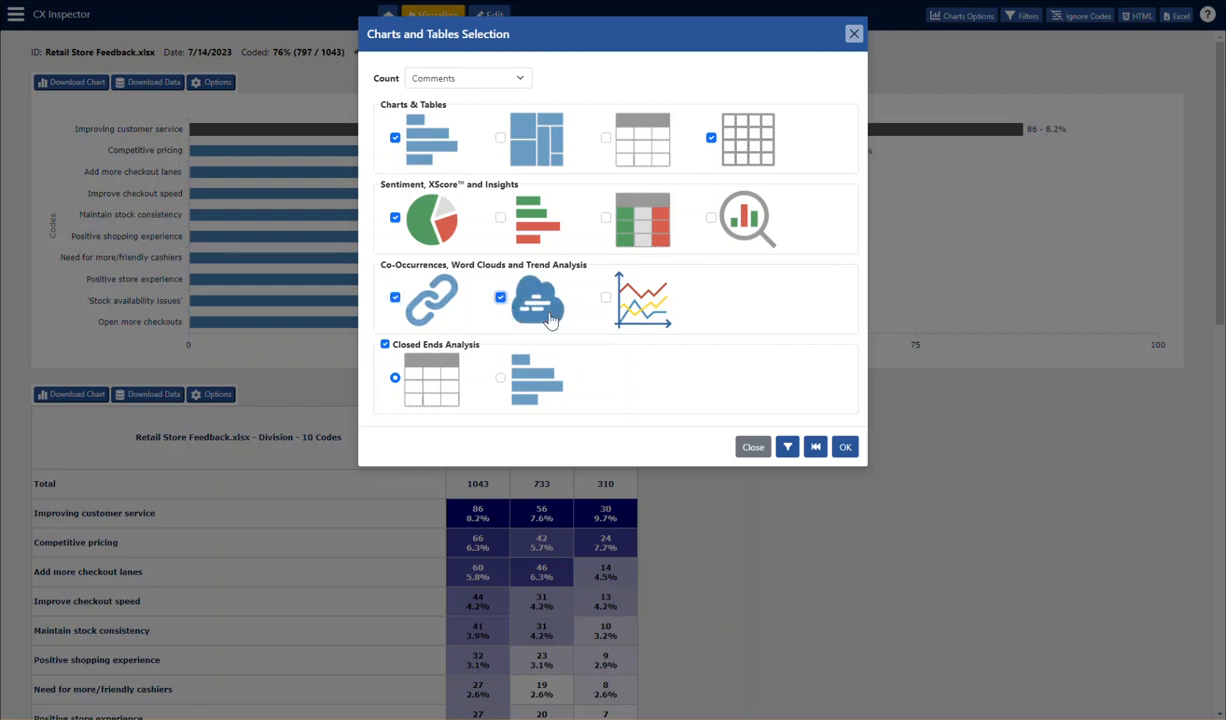
# - Include the trend chart, choosing Month as its control question and Percent as its value, and close its options
pyautogui.click(606, 299)
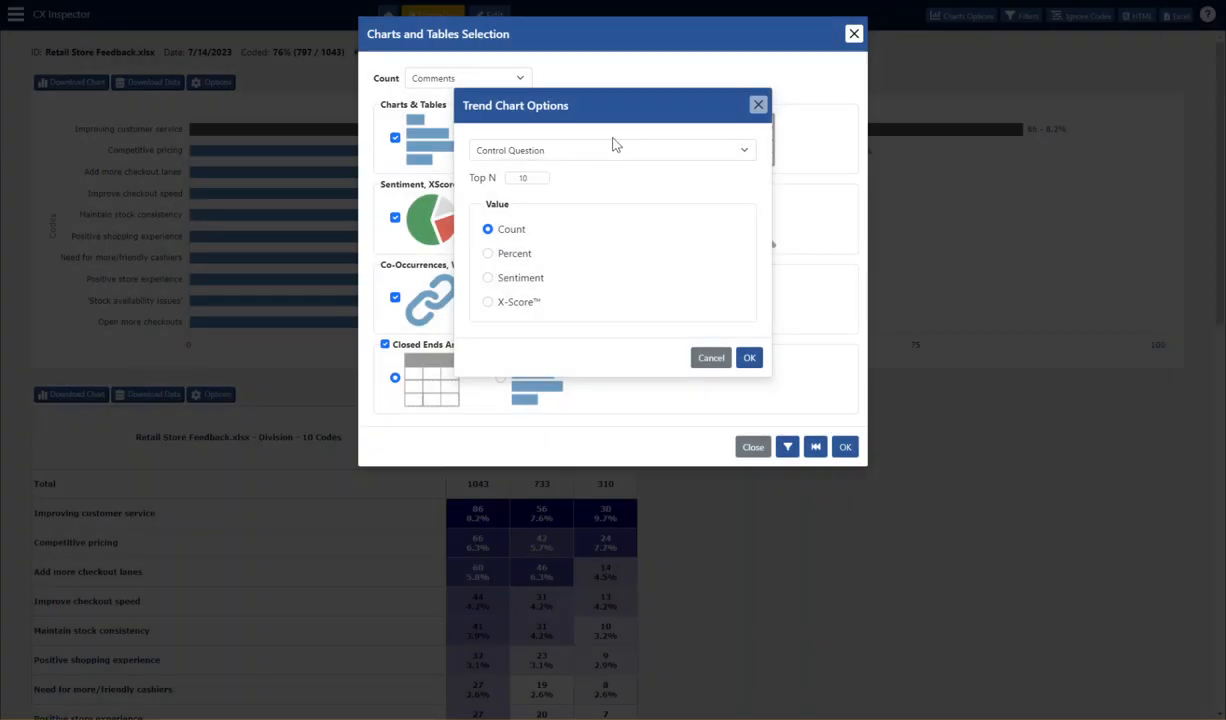
pyautogui.click(745, 148)
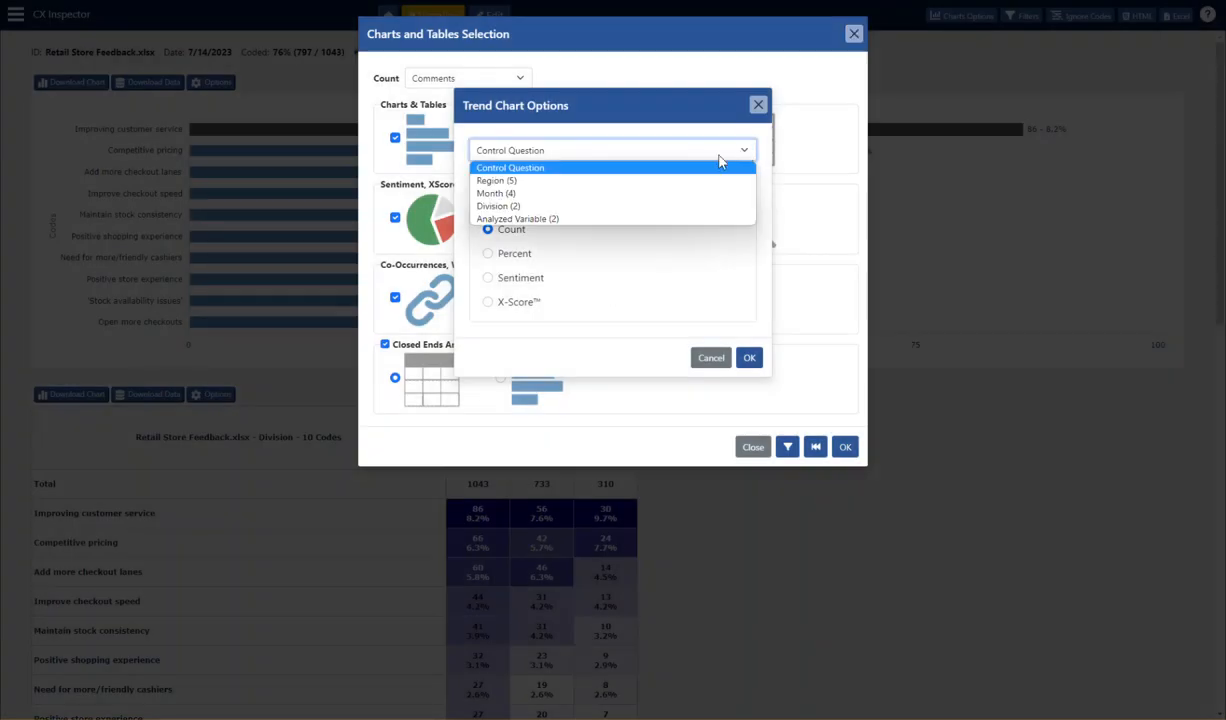
pyautogui.click(652, 196)
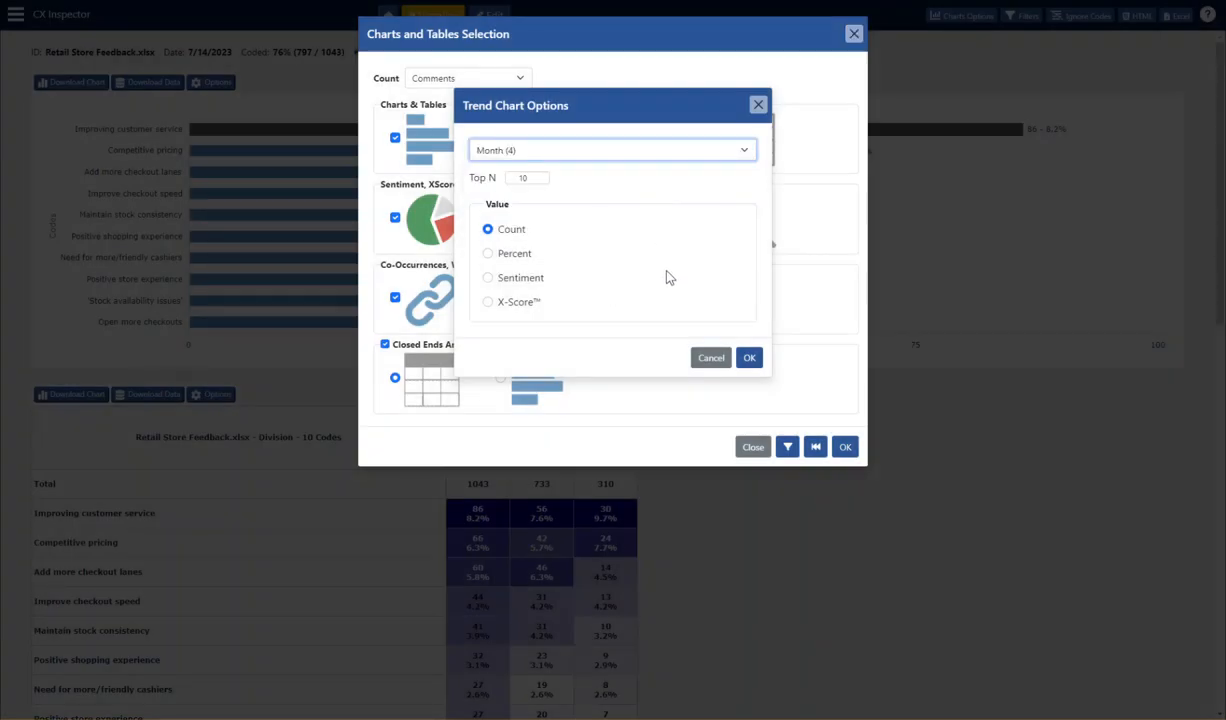
pyautogui.click(488, 254)
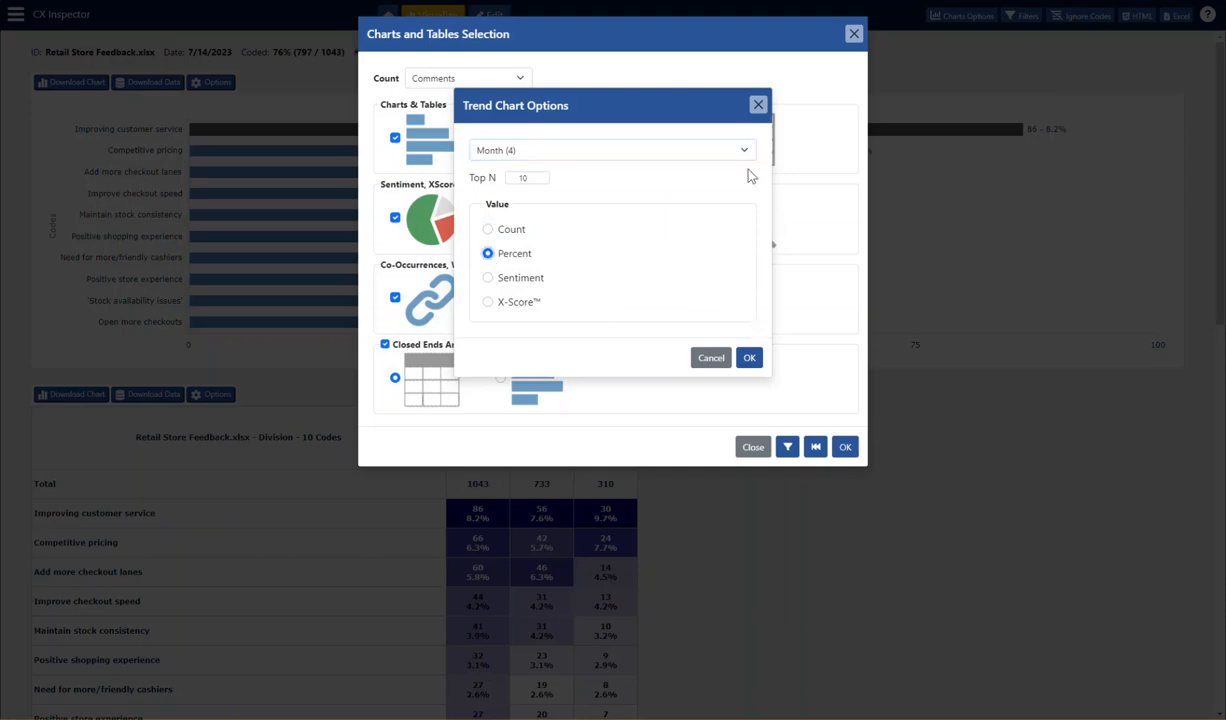
pyautogui.click(758, 106)
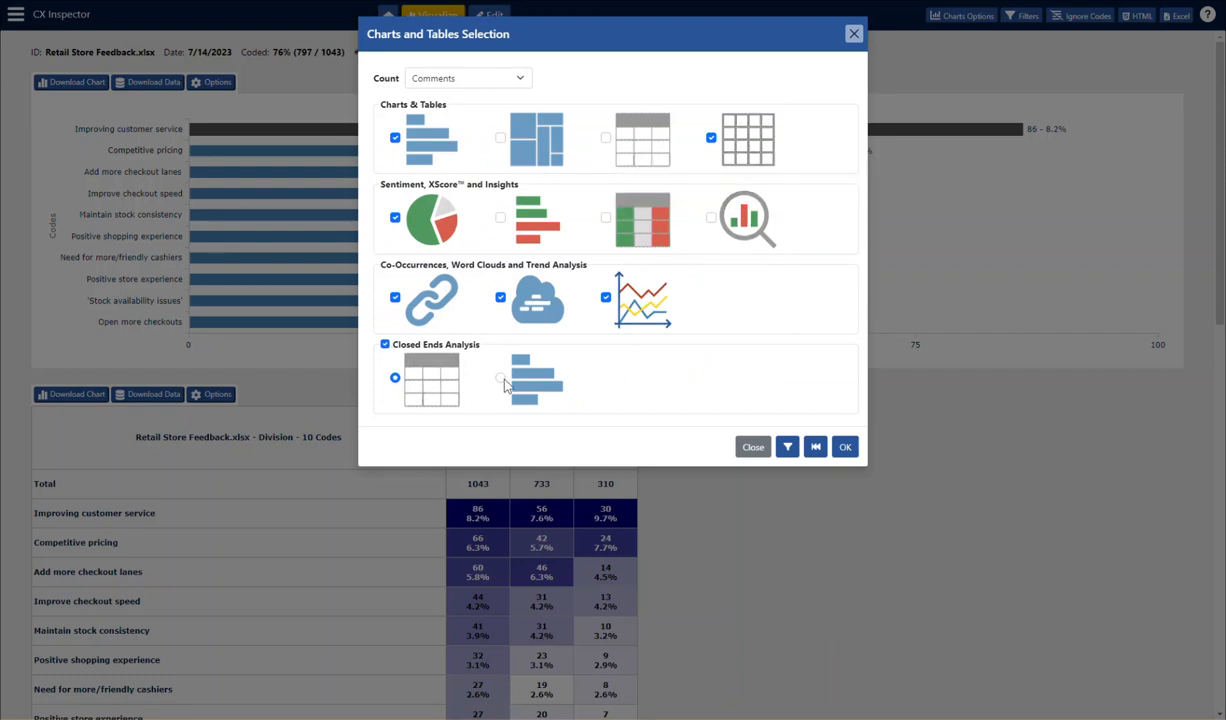
# - Show the closed-ends analysis as bar charts with Percent values, keep Comments as the count, and apply the chart selection
pyautogui.click(561, 391)
pyautogui.click(547, 385)
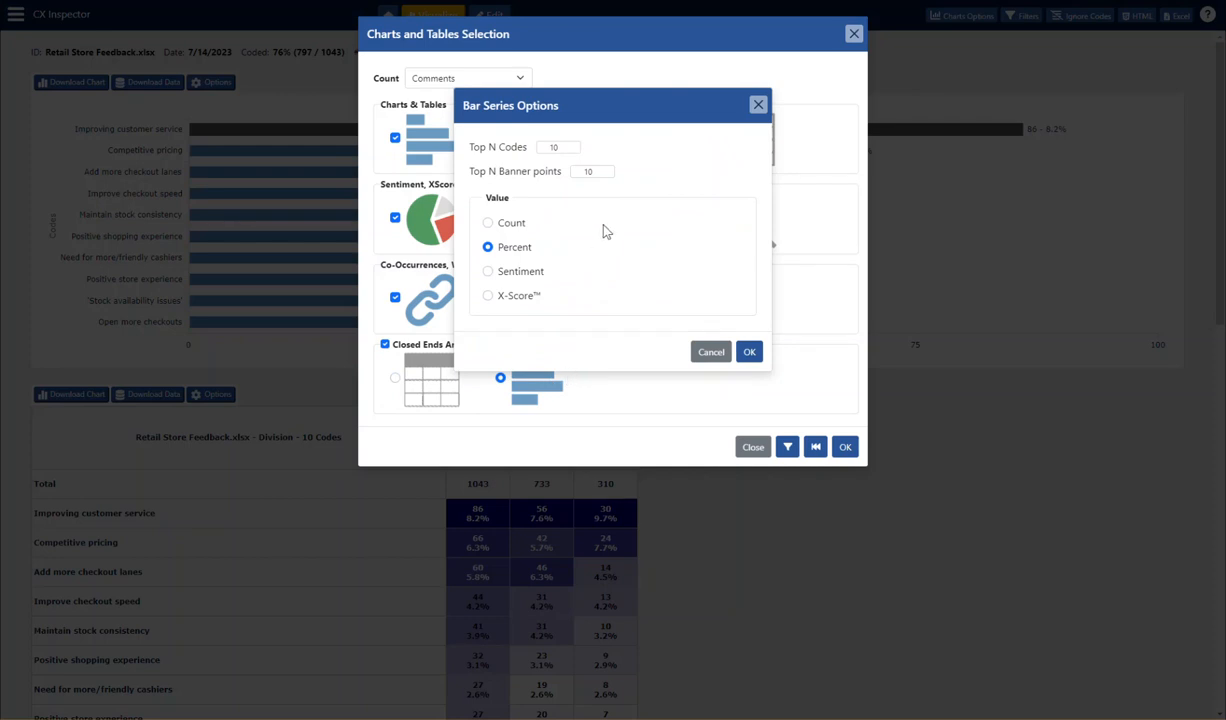
pyautogui.click(750, 353)
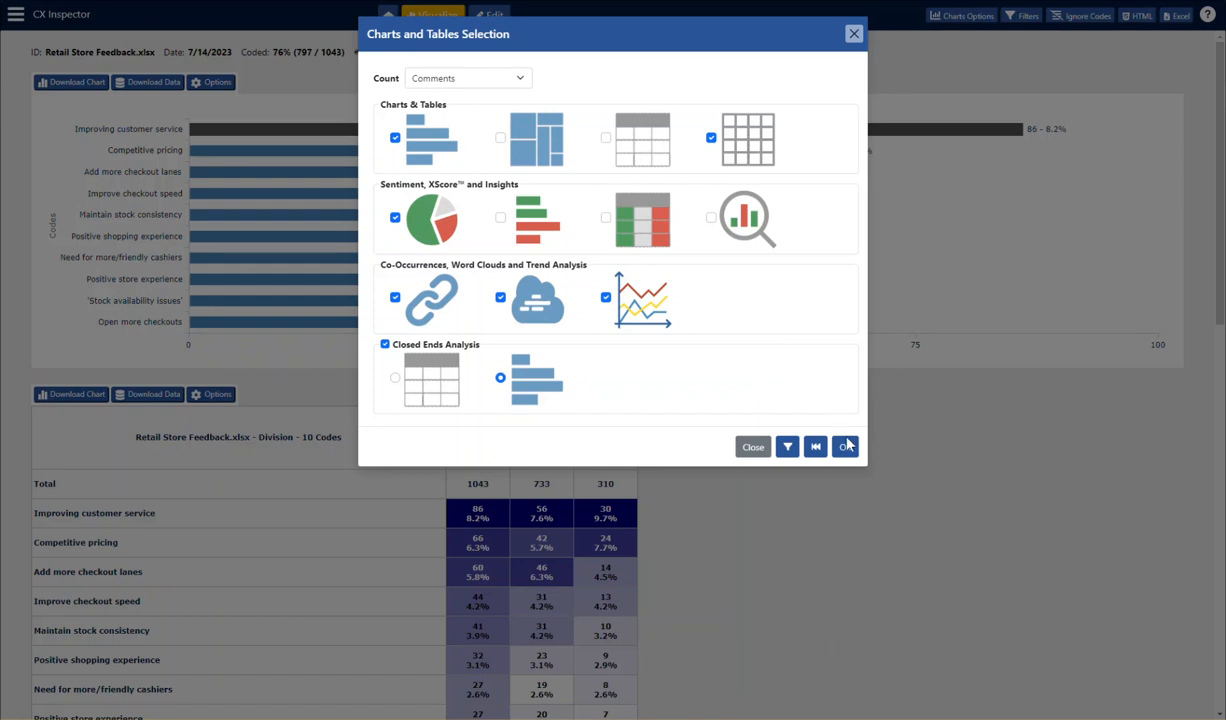
pyautogui.click(519, 80)
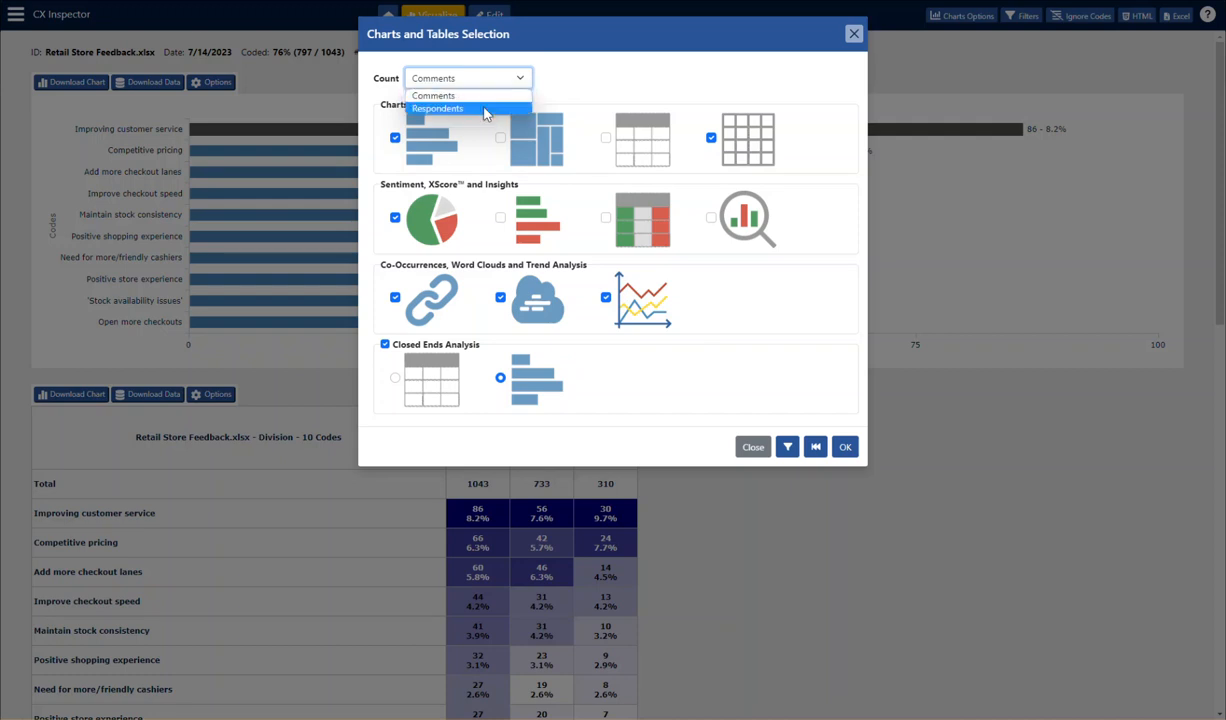
pyautogui.click(480, 98)
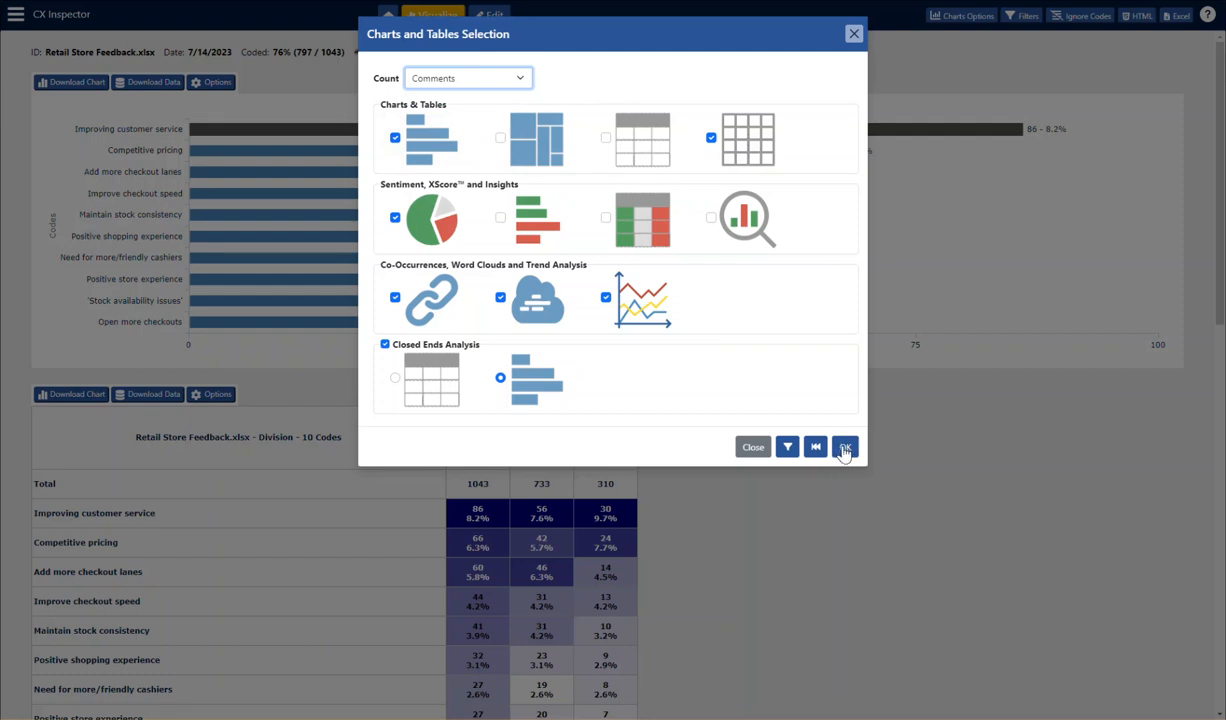
pyautogui.click(845, 450)
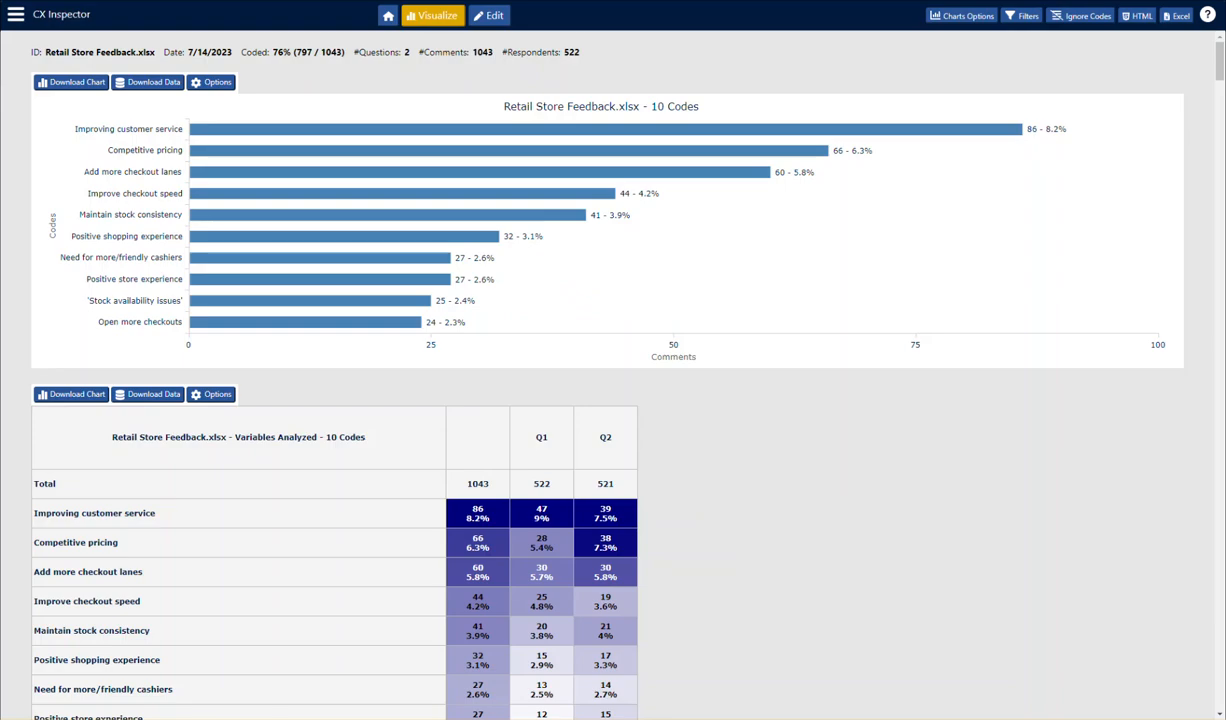
# - Look over the code bar chart, the Q1 and Q2 crosstab and the sentiment pie chart
pyautogui.scroll(-1, 706, 378)
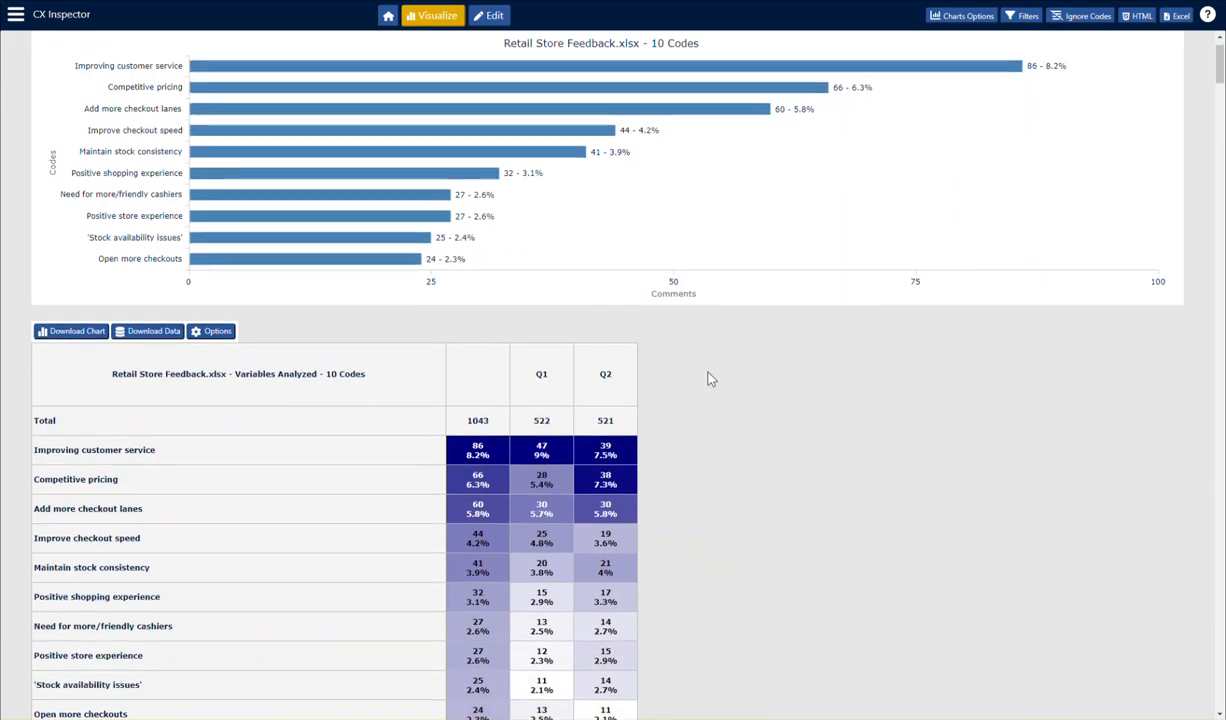
pyautogui.scroll(1, 706, 376)
pyautogui.moveTo(630, 205)
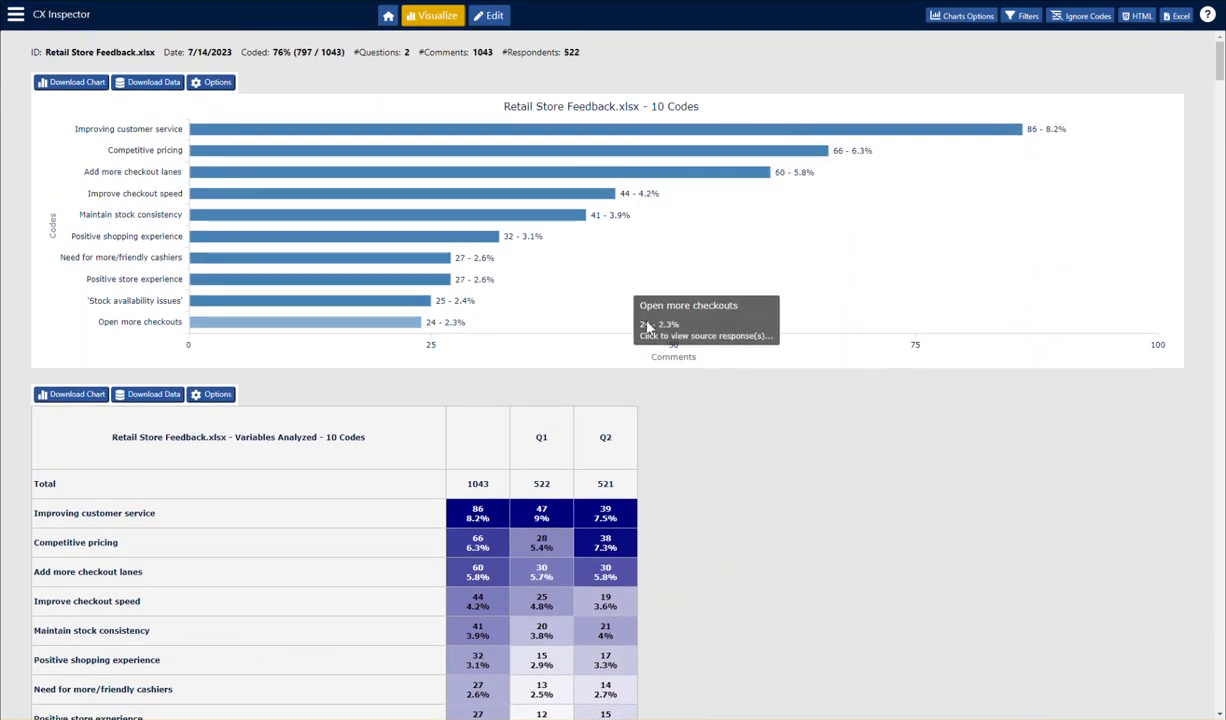
pyautogui.scroll(-3, 846, 395)
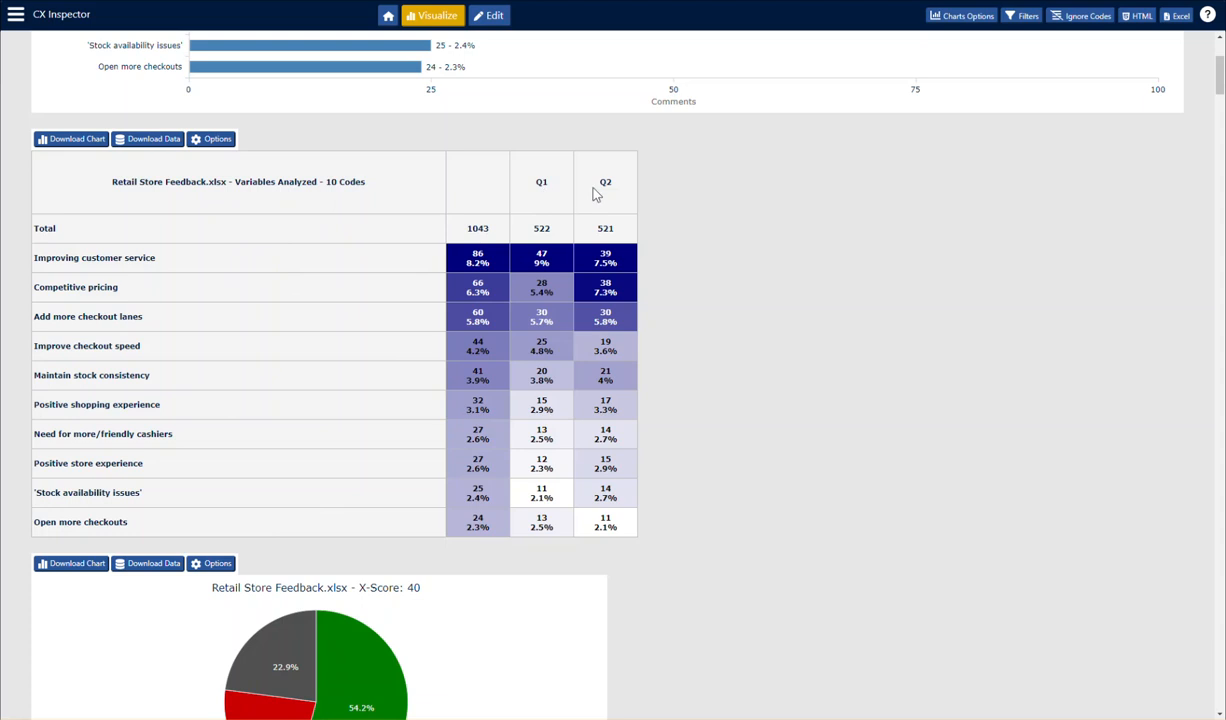
pyautogui.scroll(-3, 752, 219)
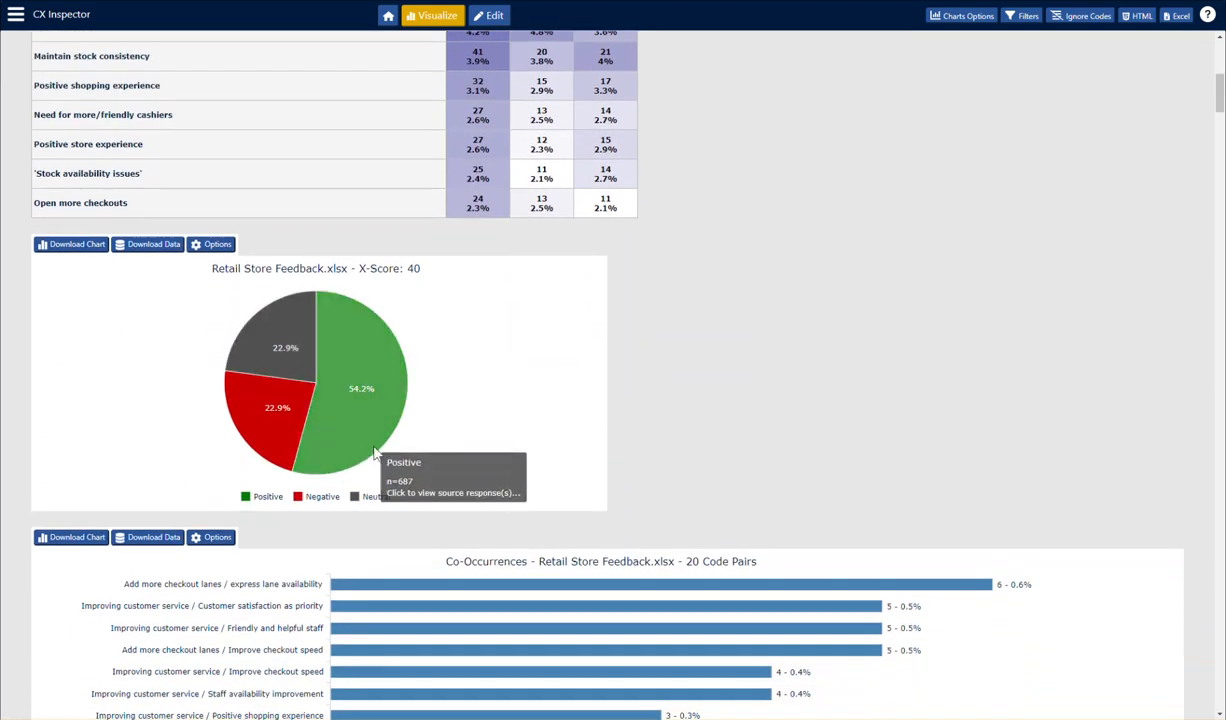
# - Examine the source responses and closed-ends breakdown behind the pie chart's Negative slice
pyautogui.click(285, 427)
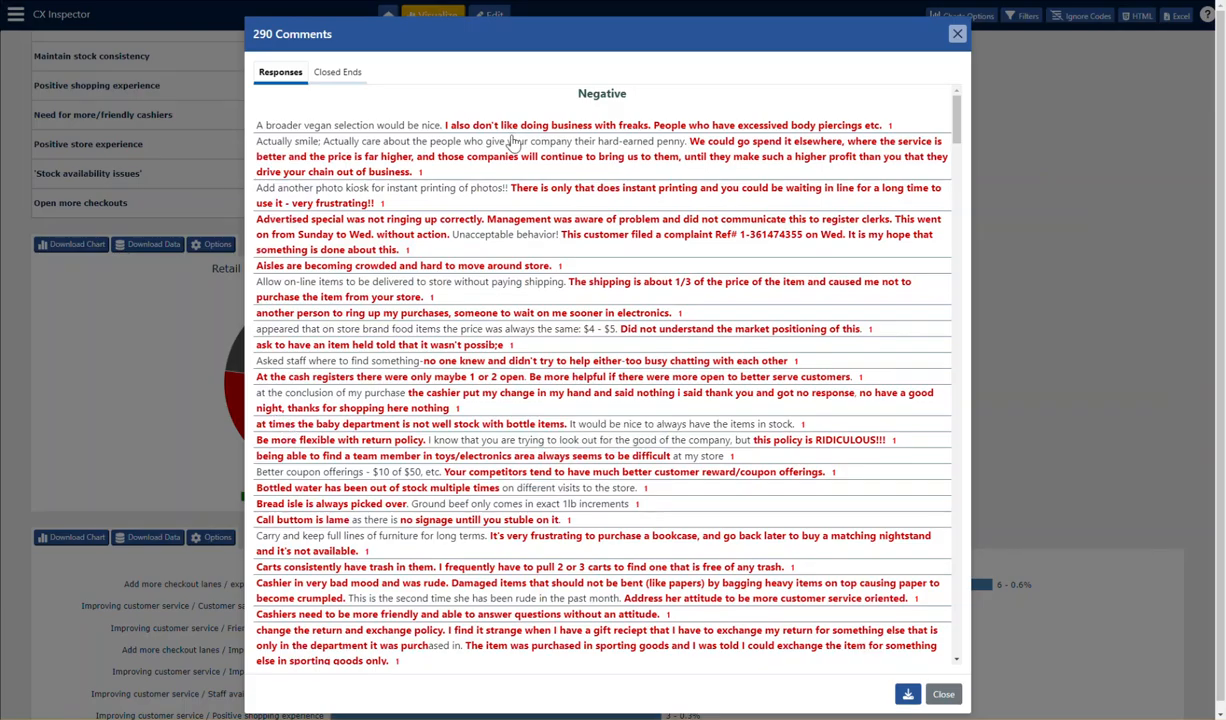
pyautogui.scroll(-5, 539, 241)
pyautogui.scroll(5, 566, 430)
pyautogui.click(330, 73)
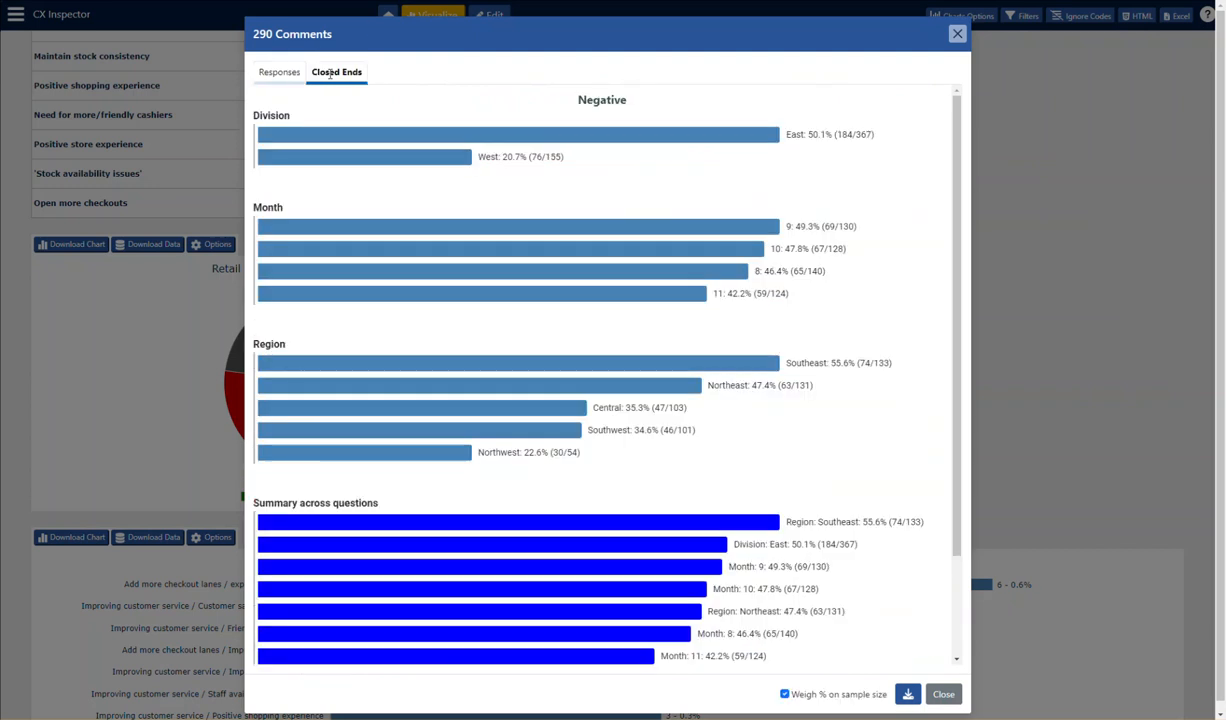
pyautogui.click(270, 72)
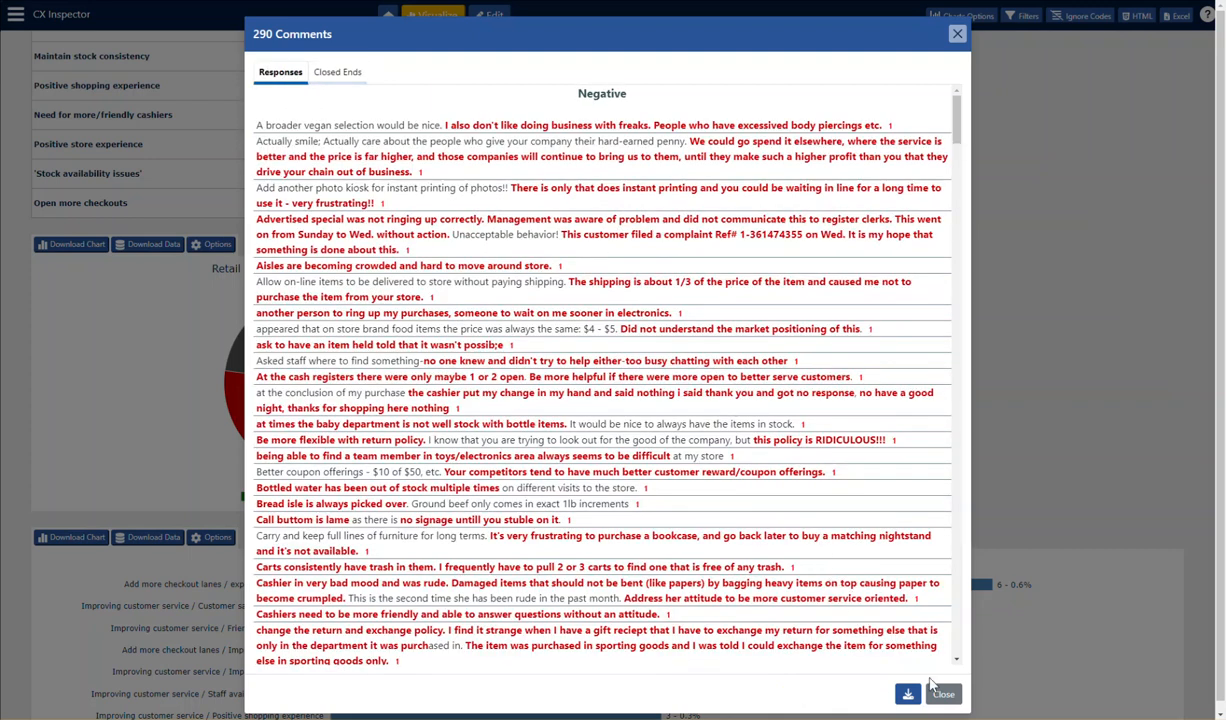
# - Close the Negative comments and look over the co-occurrences chart and the word clouds for the individual codes
pyautogui.click(941, 693)
pyautogui.scroll(-3, 661, 510)
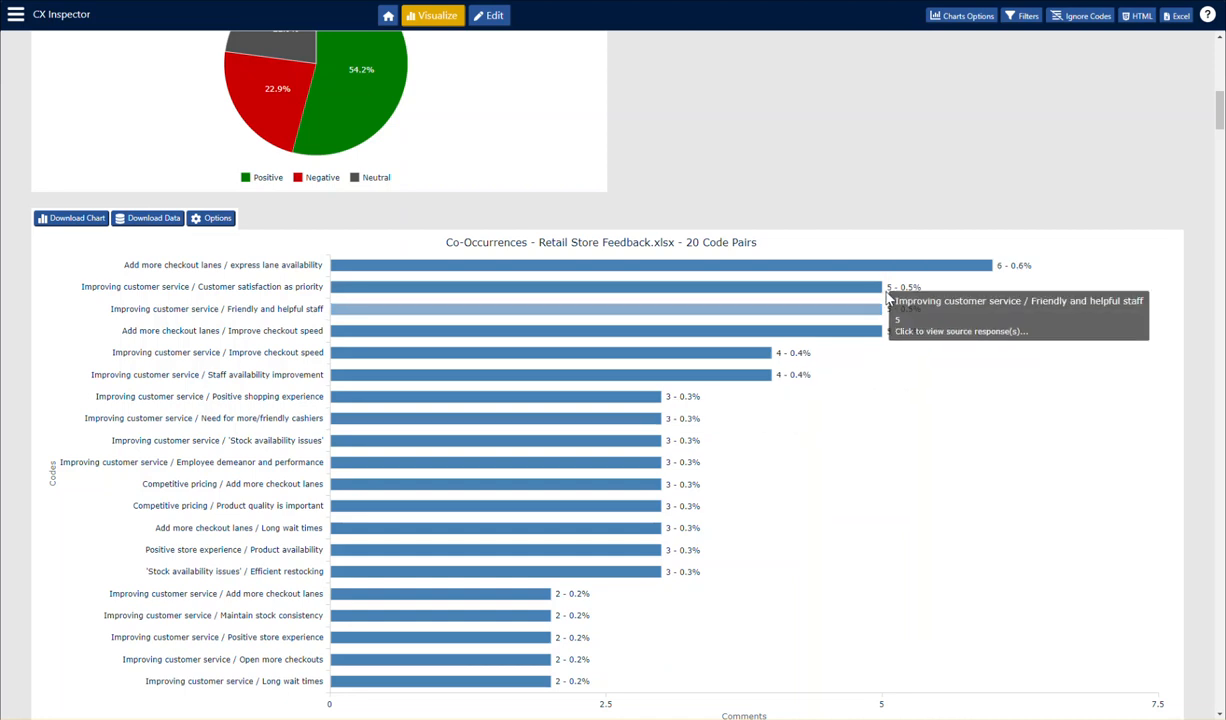
pyautogui.scroll(-1, 843, 454)
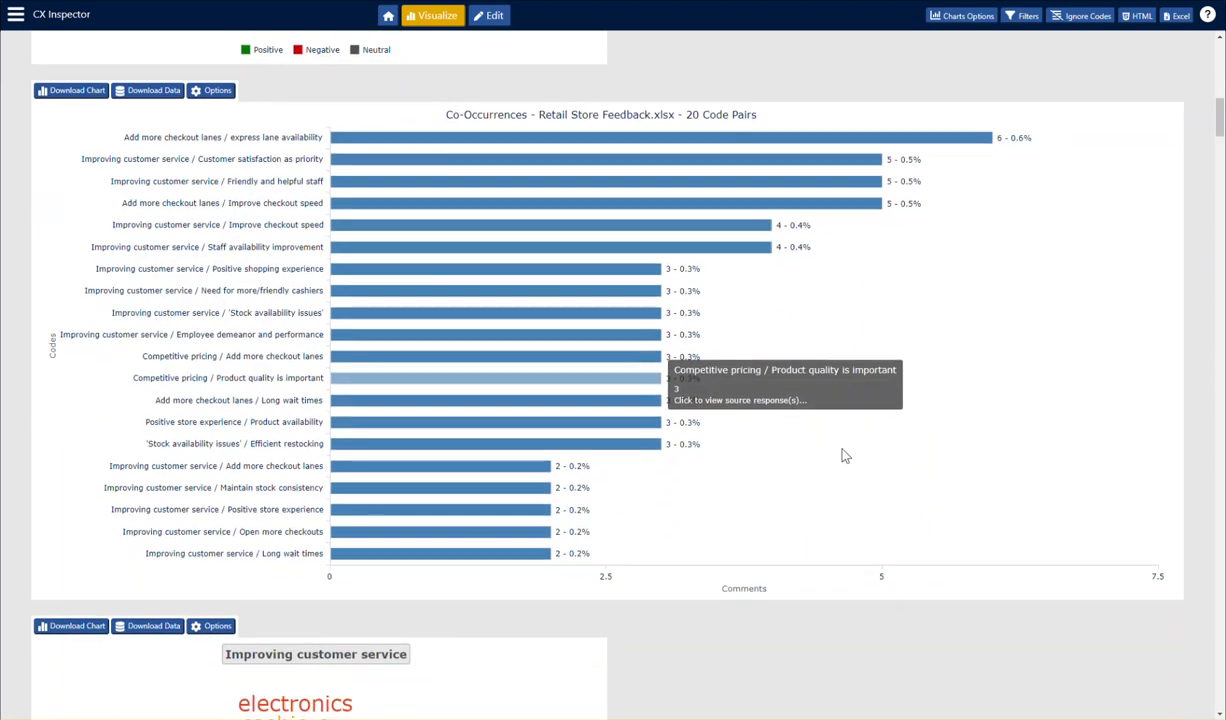
pyautogui.scroll(-2, 845, 453)
pyautogui.scroll(-4, 843, 452)
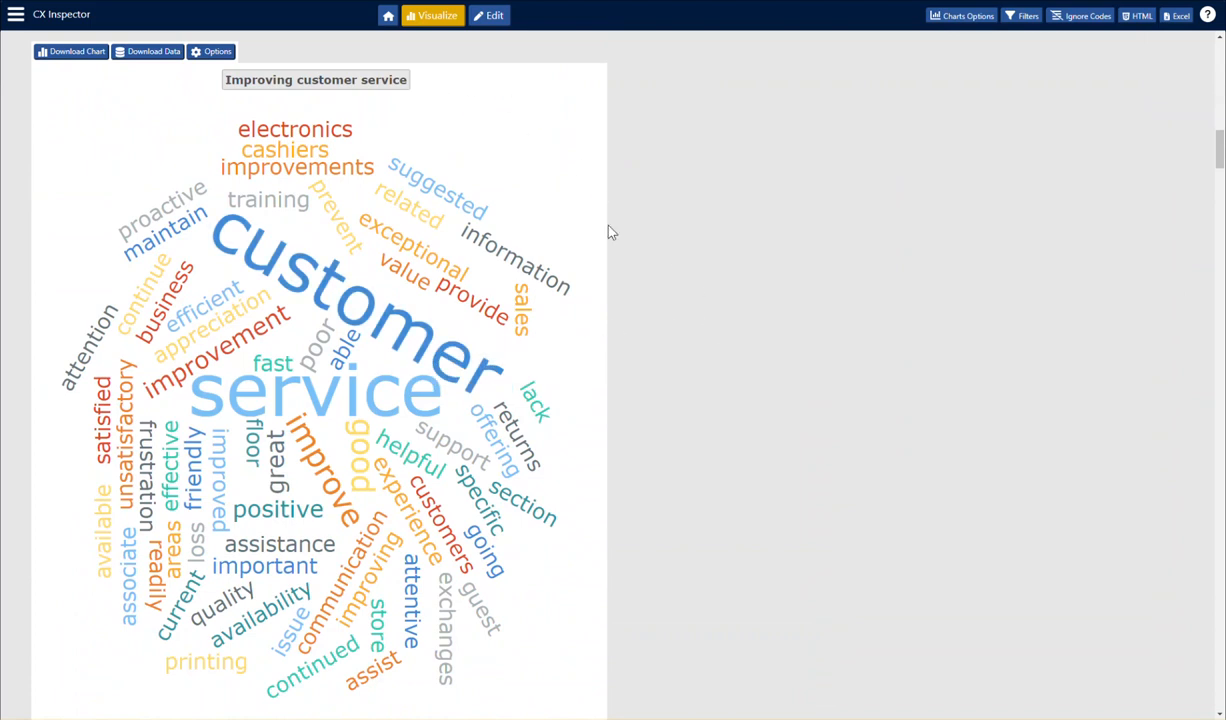
pyautogui.scroll(-6, 673, 348)
pyautogui.scroll(-3, 678, 367)
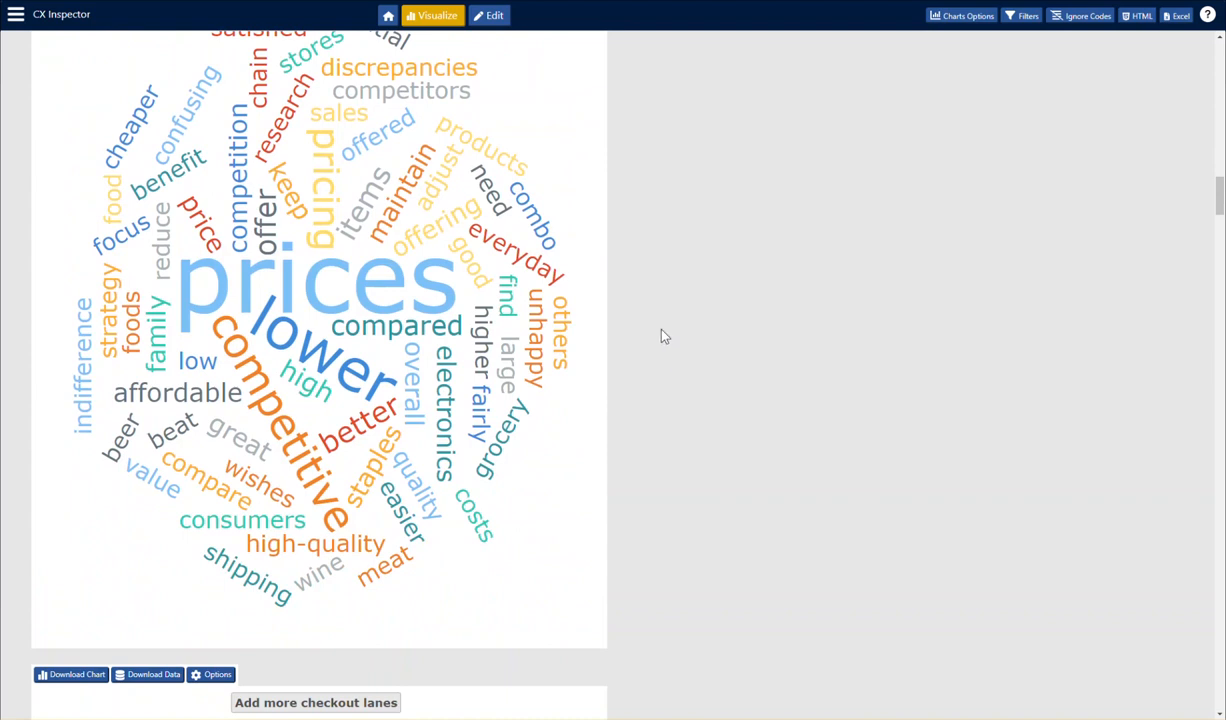
pyautogui.scroll(1, 664, 289)
pyautogui.scroll(2, 650, 285)
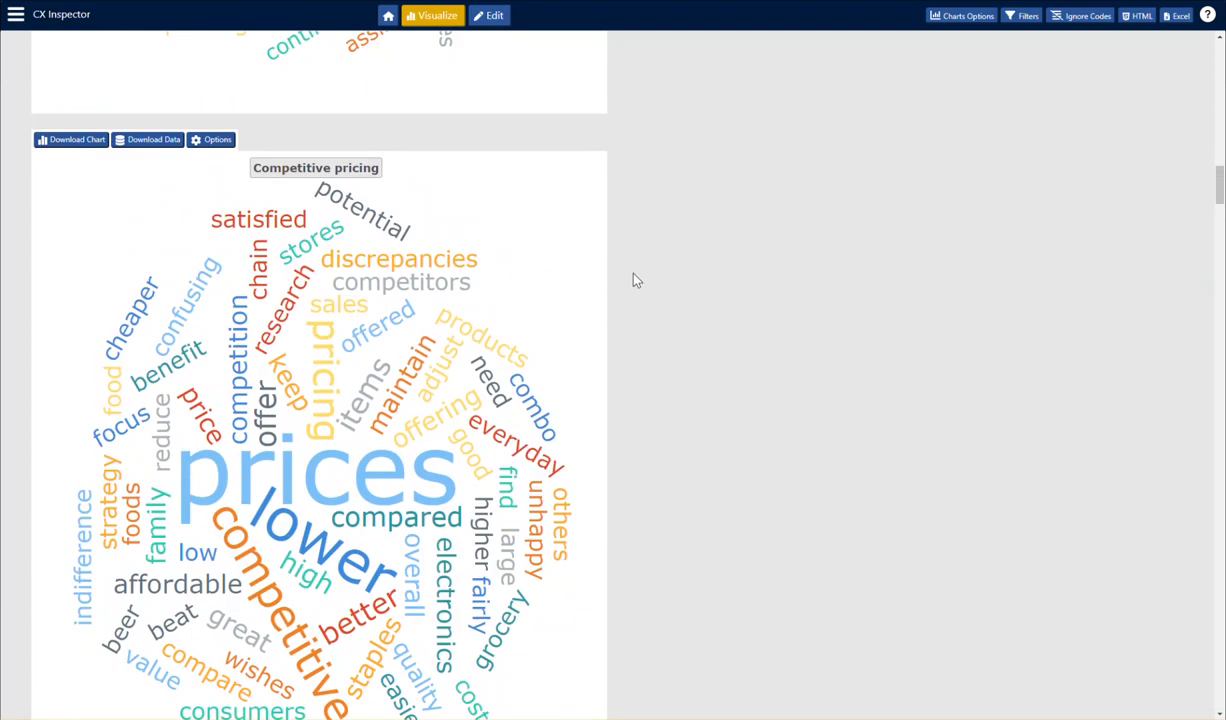
pyautogui.scroll(-2, 460, 460)
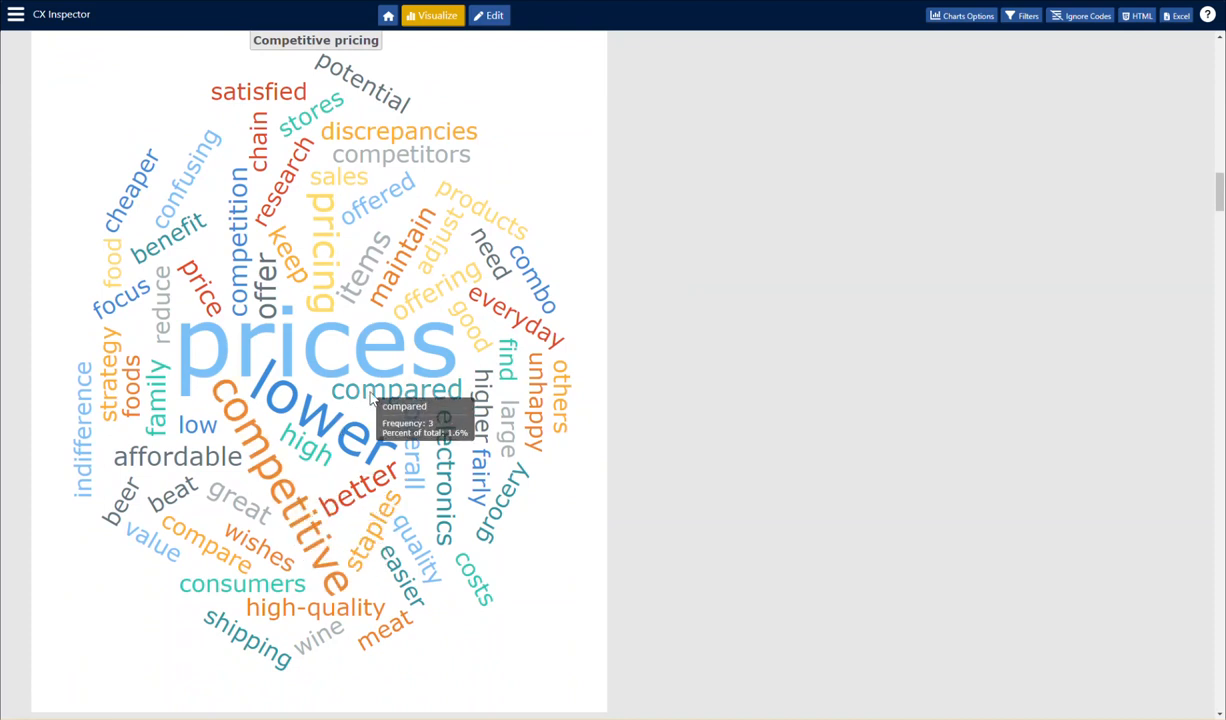
pyautogui.scroll(-4, 547, 443)
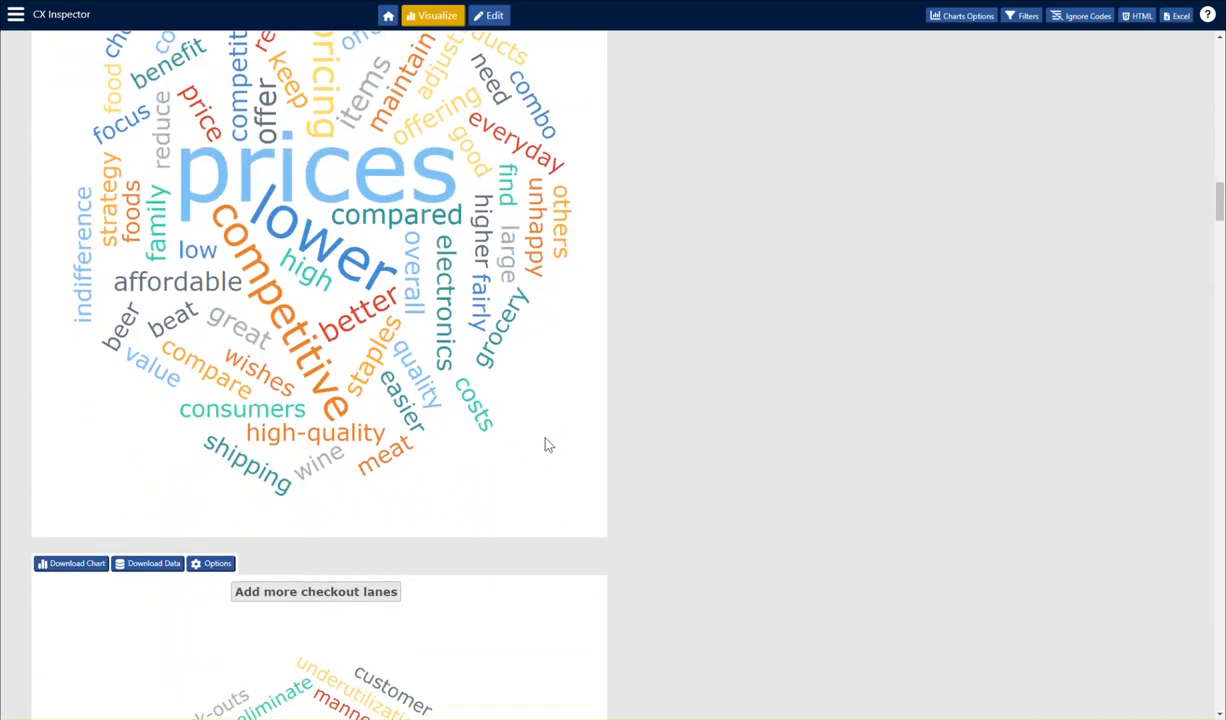
pyautogui.scroll(-12, 740, 443)
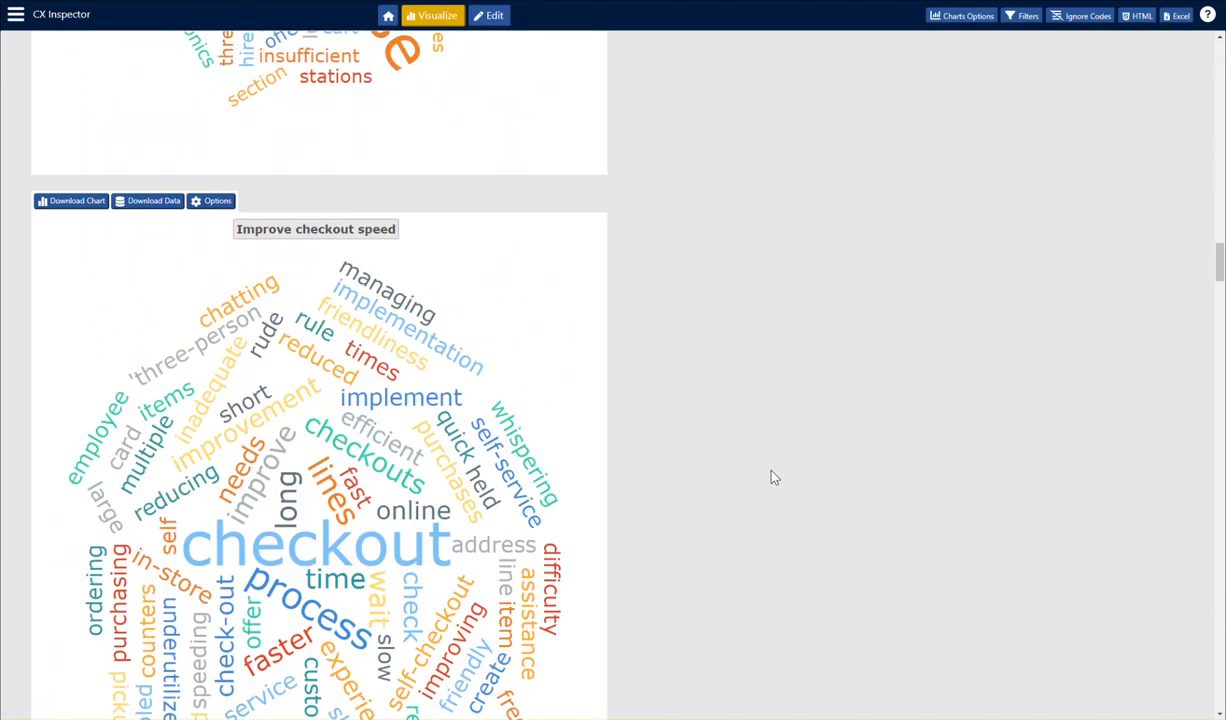
# - Limit the Month trend chart to the top 5 codes
pyautogui.moveTo(1219, 268); pyautogui.dragTo(1219, 551)
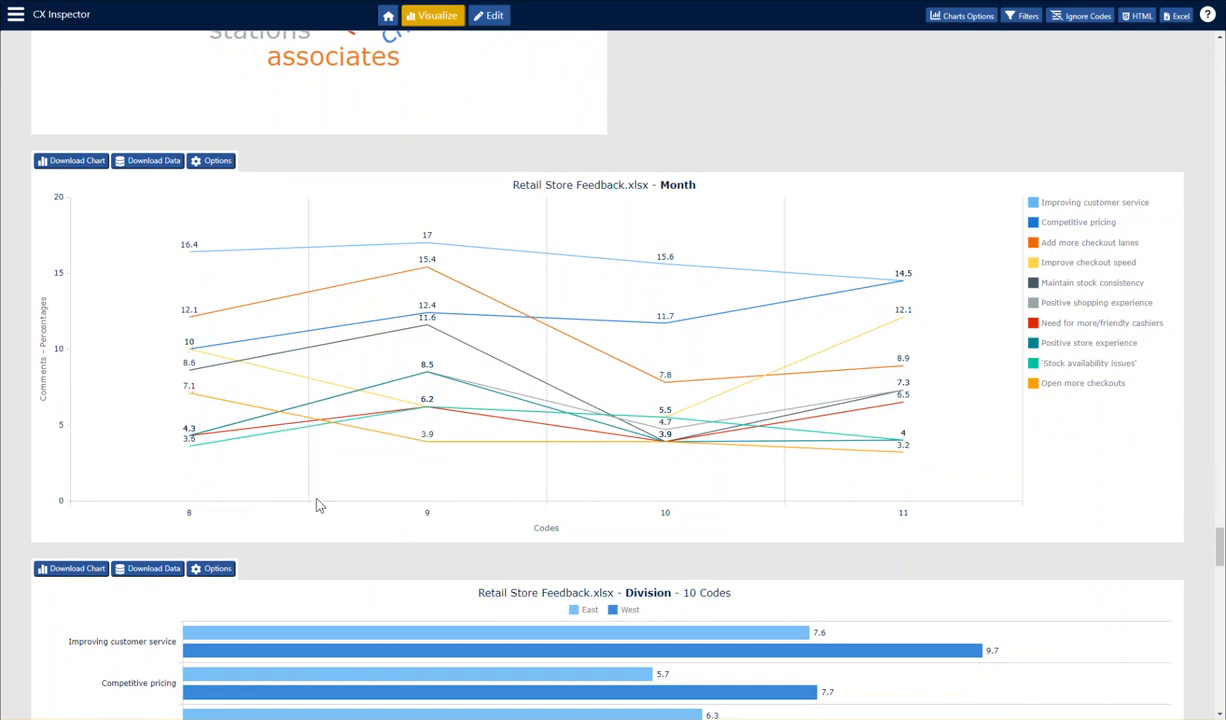
pyautogui.click(196, 163)
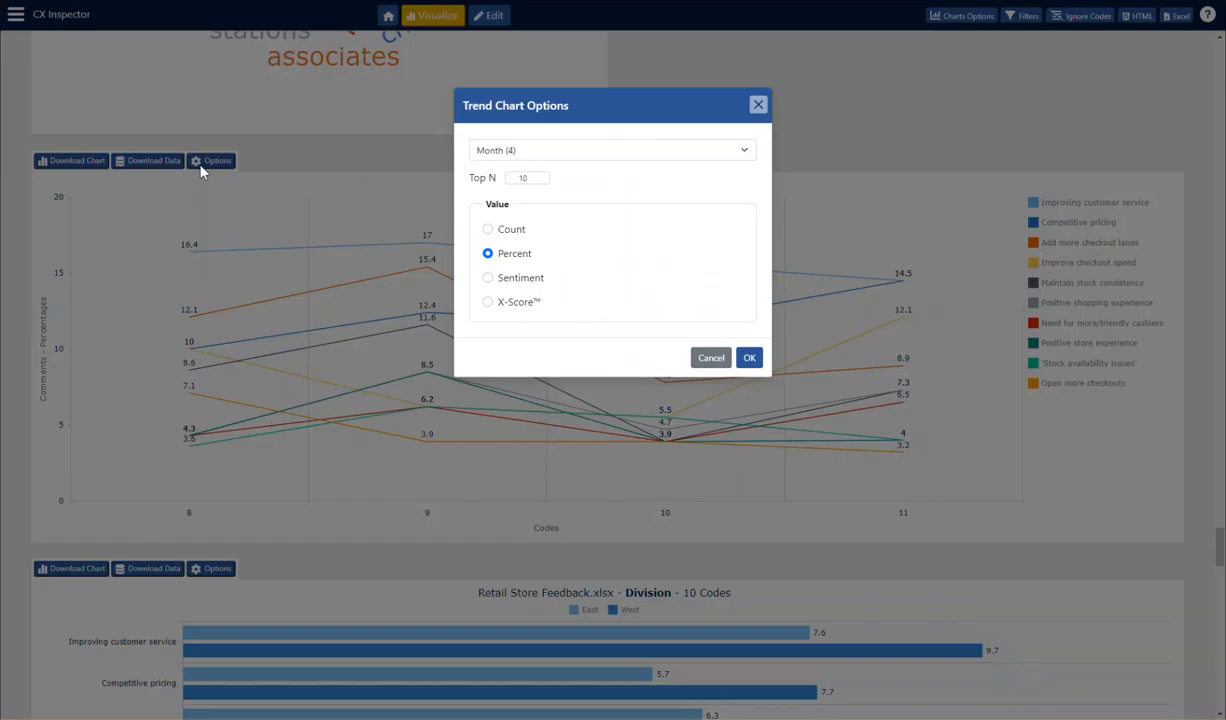
pyautogui.moveTo(529, 180); pyautogui.dragTo(507, 180)
pyautogui.click(749, 357)
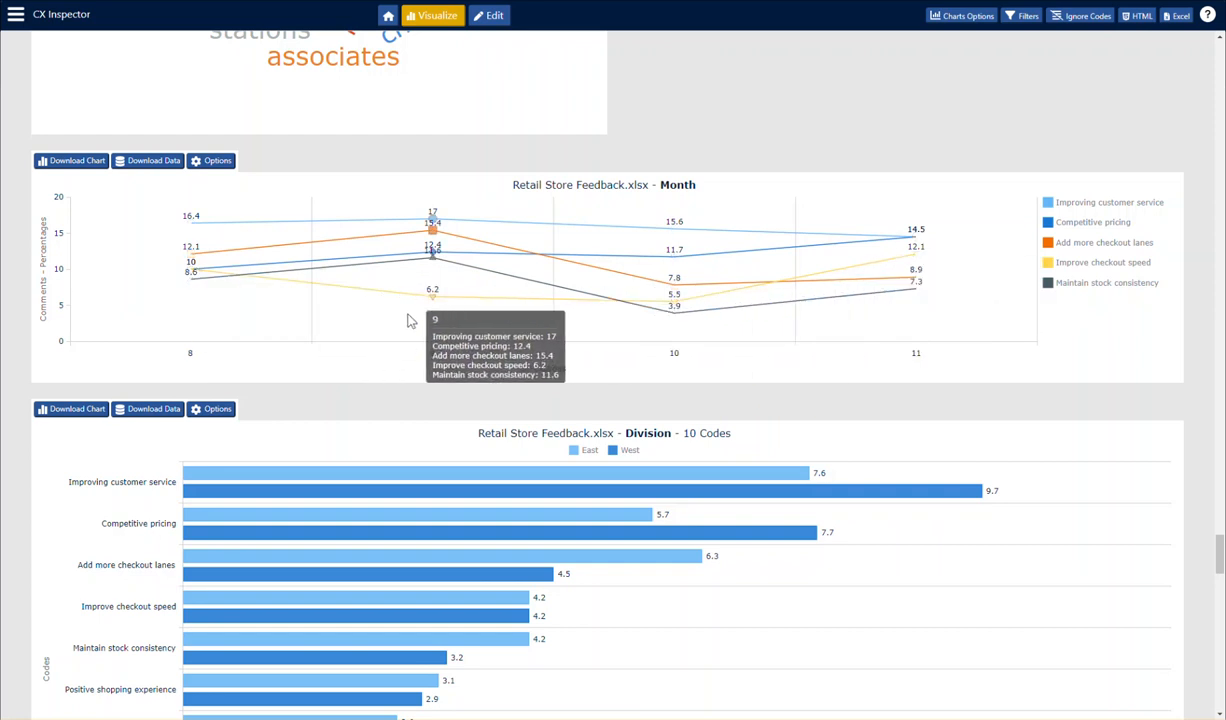
# - Look over the closed-ends bar charts comparing the codes by Division and by Month
pyautogui.scroll(-3, 1067, 410)
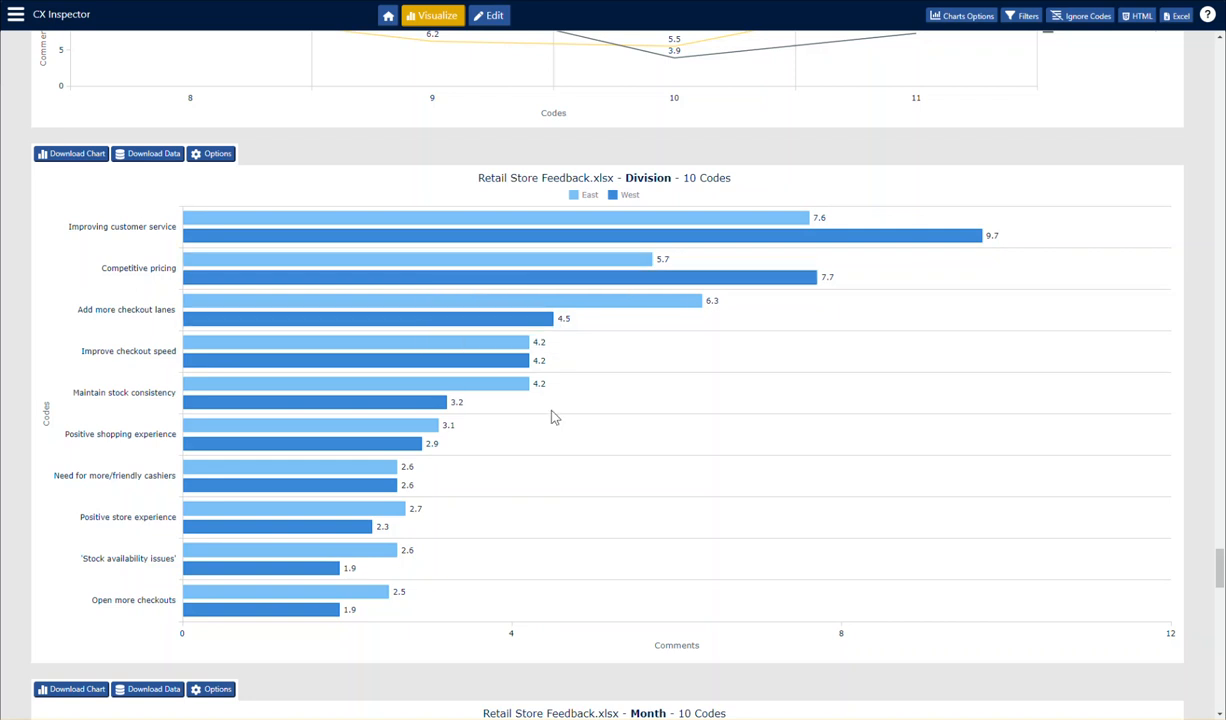
pyautogui.scroll(-2, 553, 416)
pyautogui.scroll(-2, 557, 420)
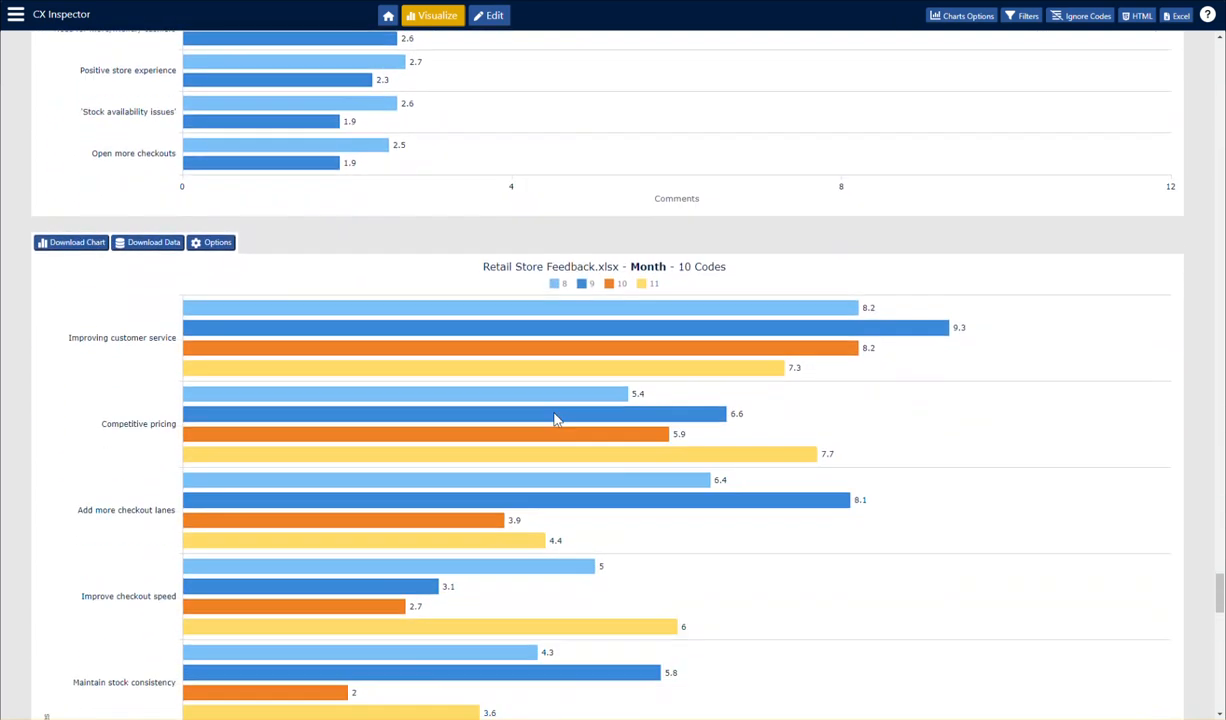
pyautogui.scroll(-1, 557, 420)
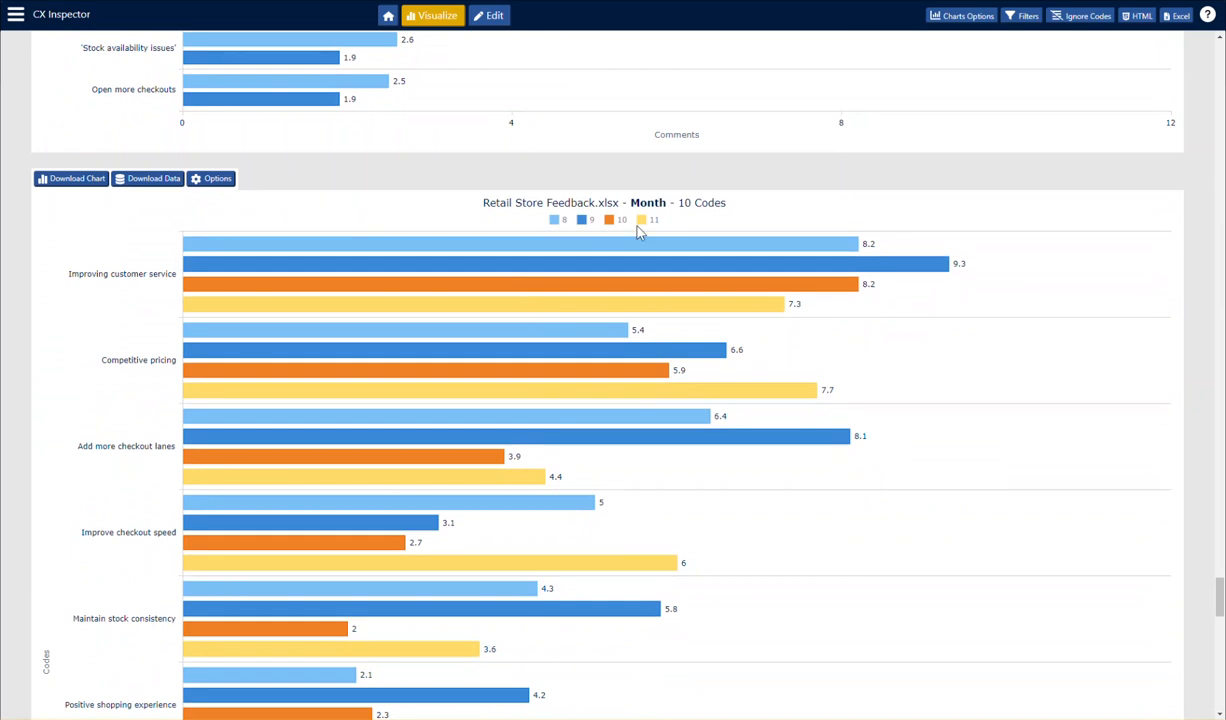
pyautogui.scroll(-4, 733, 380)
pyautogui.scroll(-5, 750, 400)
pyautogui.scroll(10, 829, 391)
pyautogui.scroll(3, 843, 366)
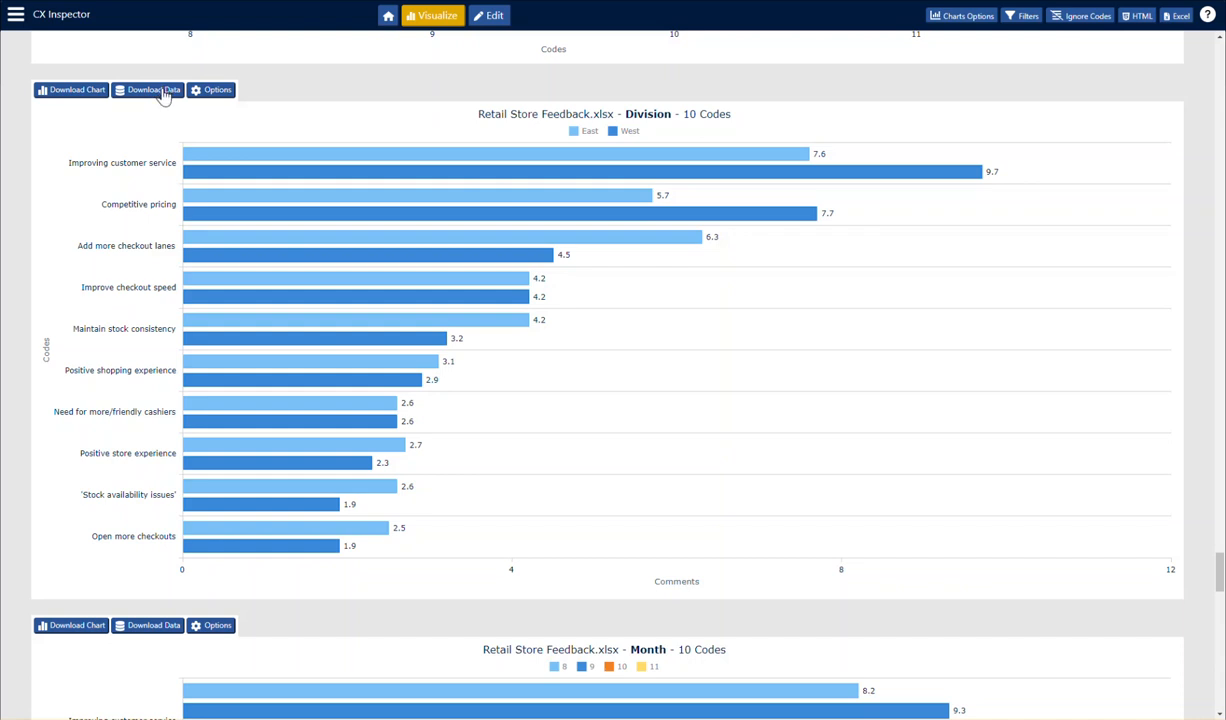
# - Download the Division bar chart as an image, open the downloaded PNG to check it, and close it
pyautogui.click(78, 91)
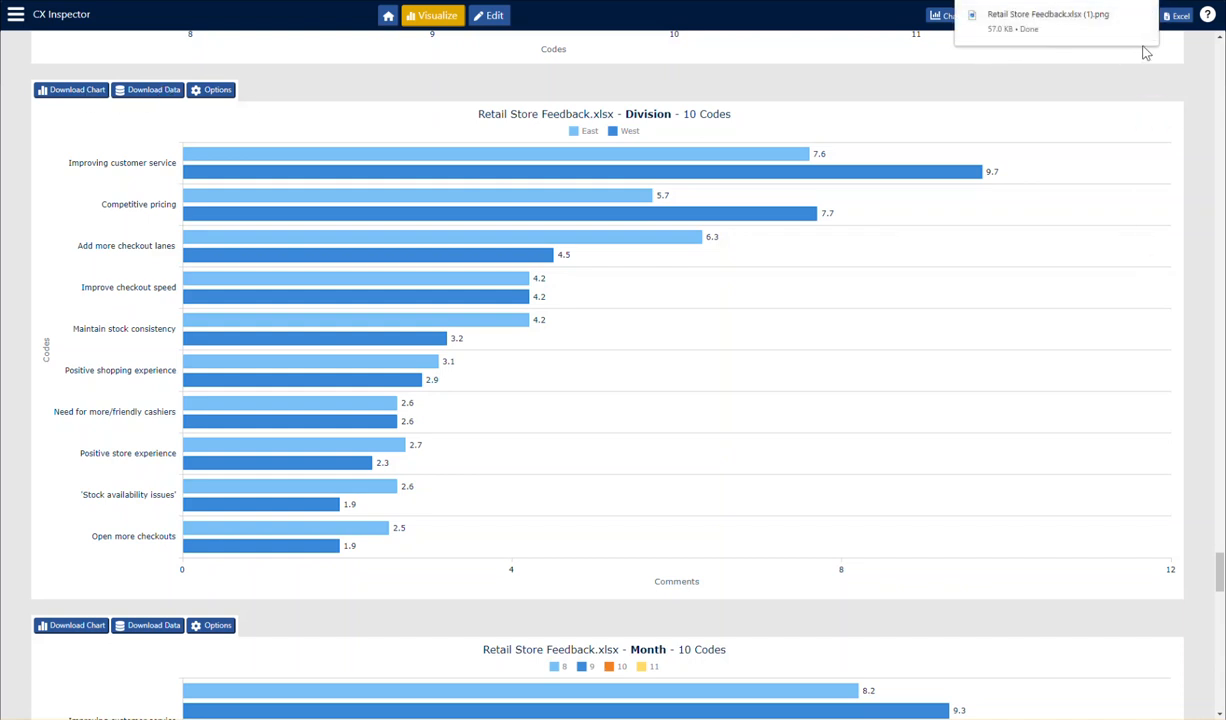
pyautogui.click(1085, 25)
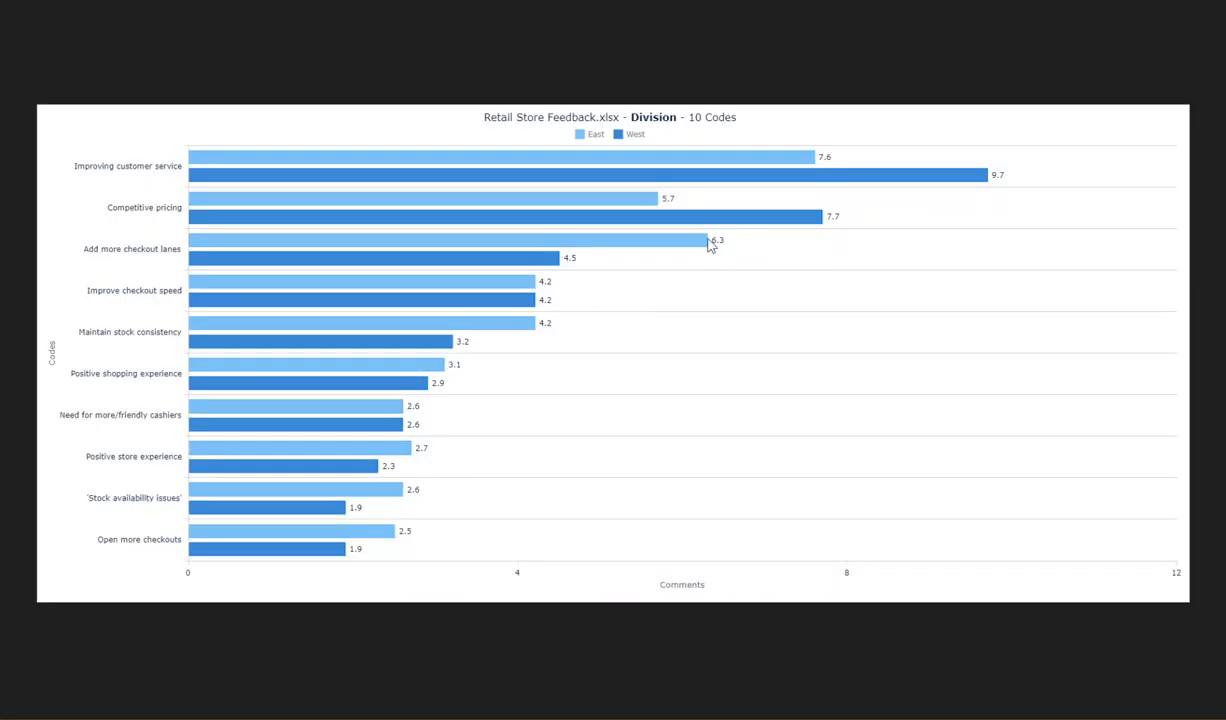
pyautogui.hotkey('alt', 'F4')
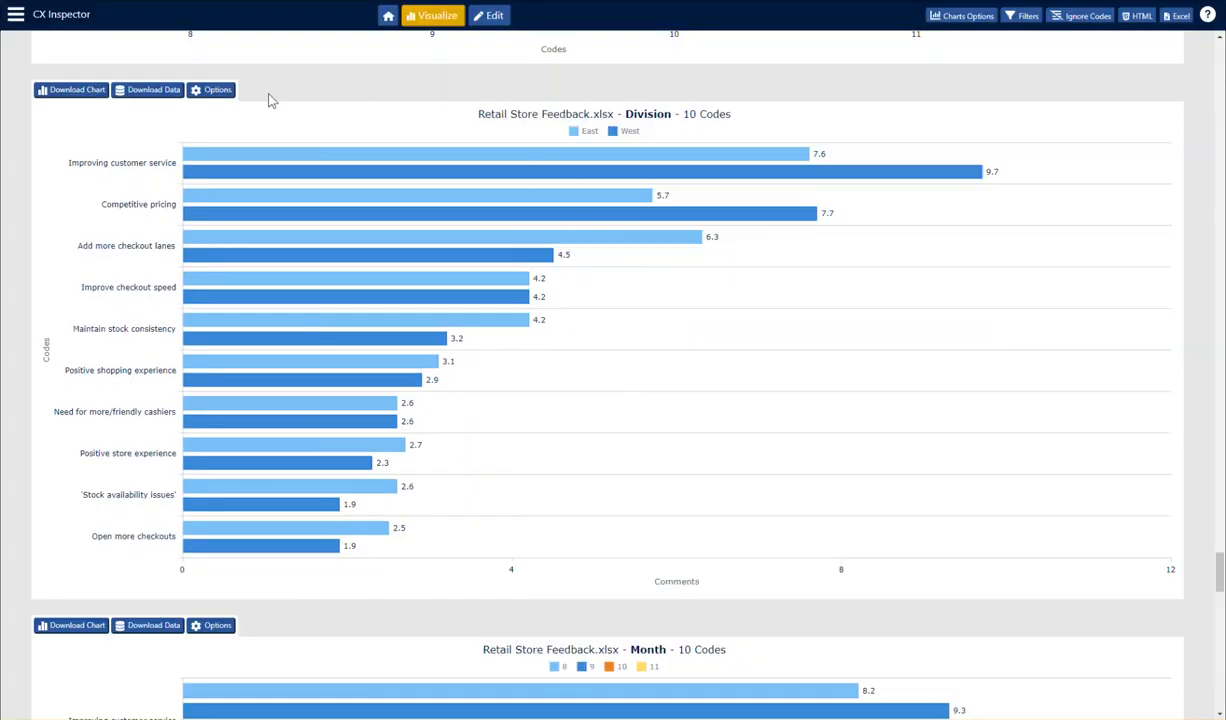
# - Download the Division chart's data, check it in Excel with column A widened, and close the workbook without saving
pyautogui.click(145, 94)
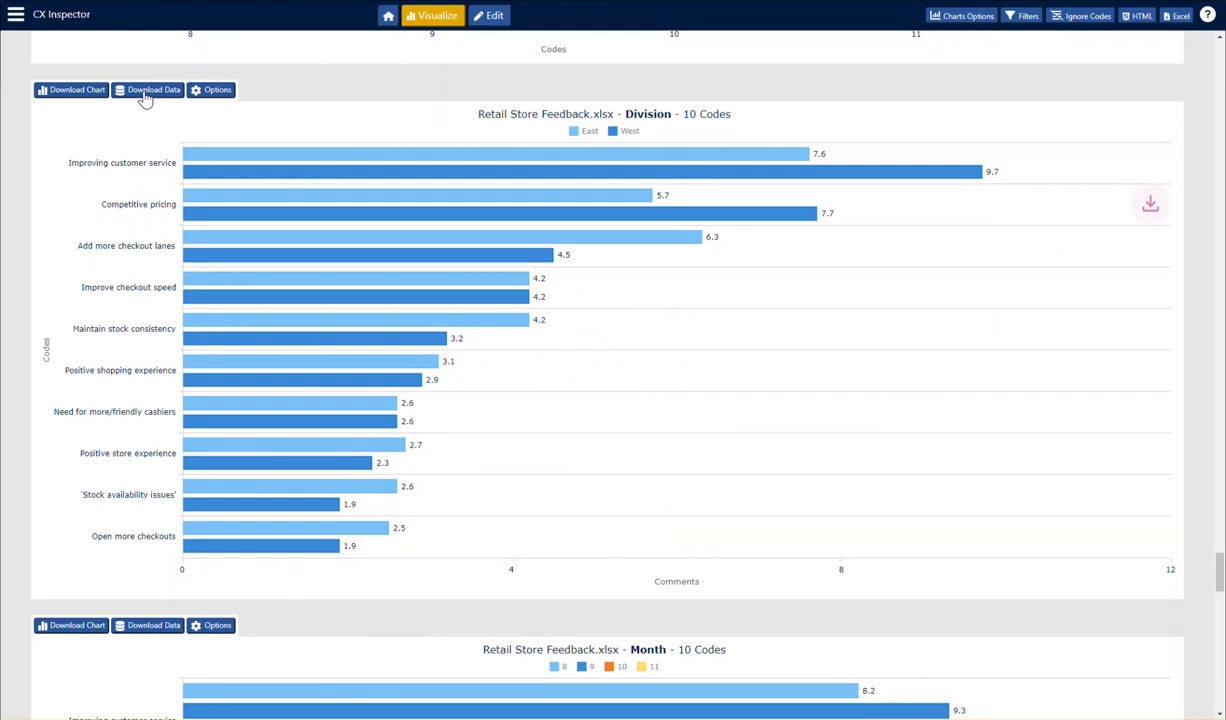
pyautogui.click(1153, 4)
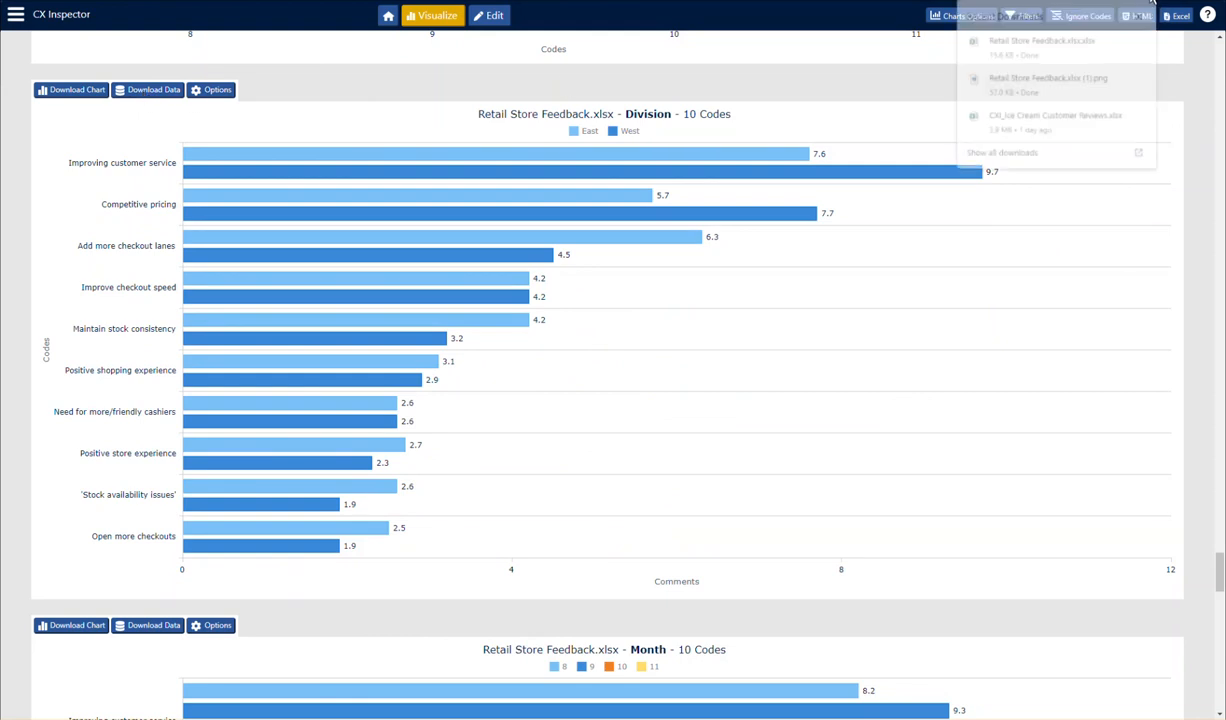
pyautogui.click(1031, 43)
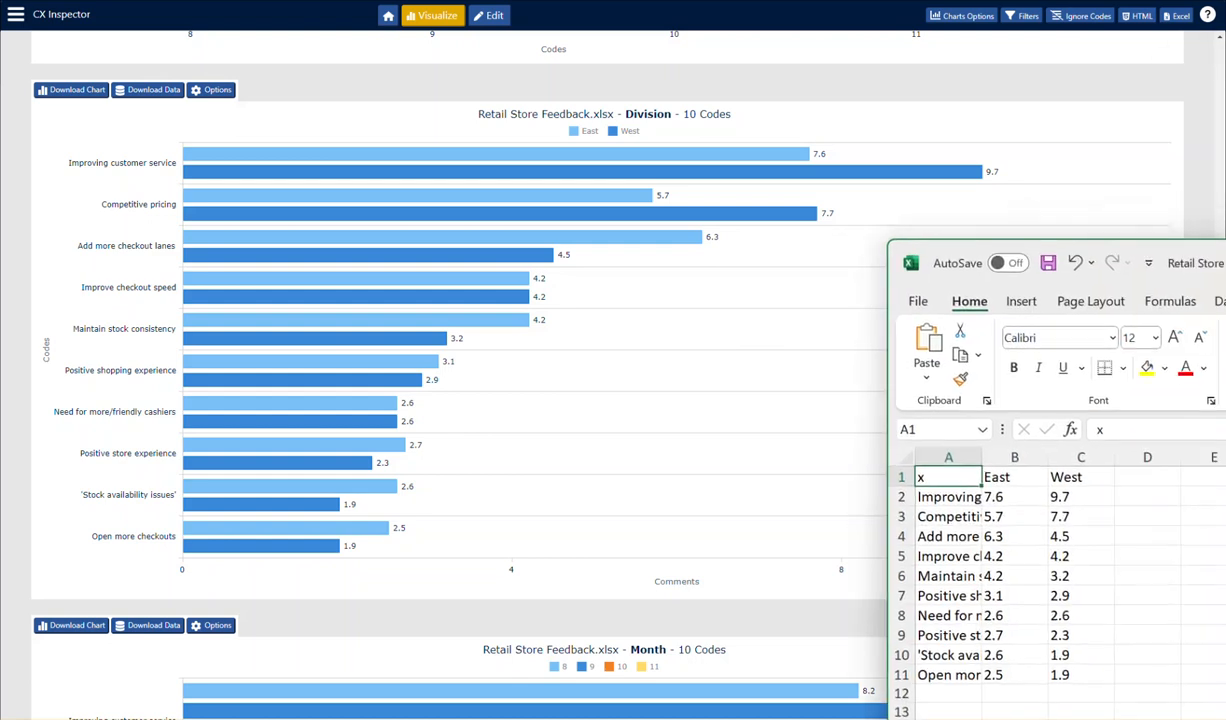
pyautogui.moveTo(981, 221); pyautogui.dragTo(561, 103)
pyautogui.moveTo(324, 231); pyautogui.dragTo(449, 234)
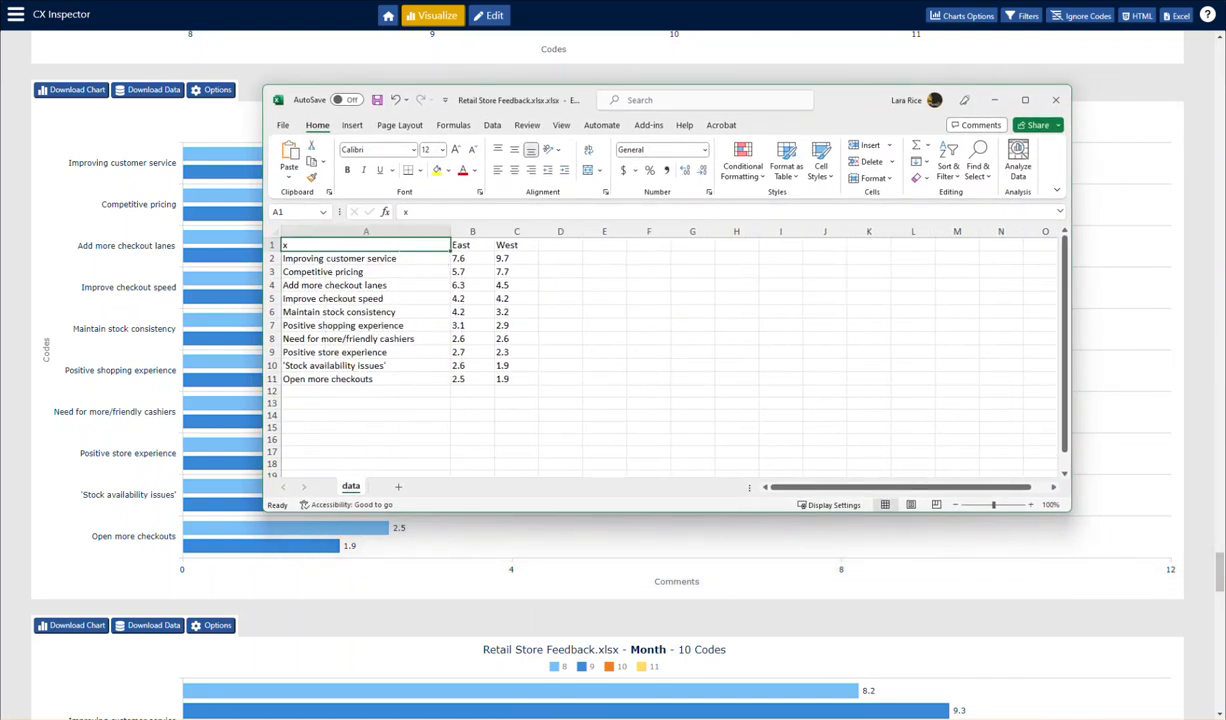
pyautogui.click(1061, 103)
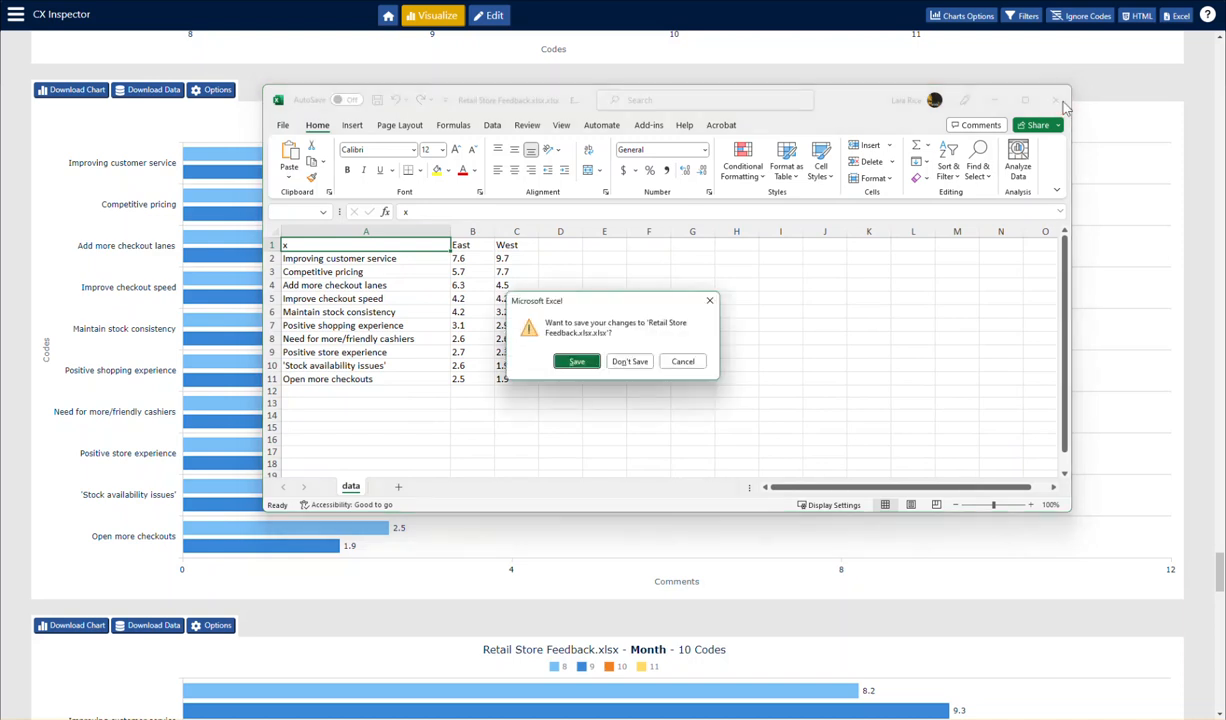
pyautogui.click(631, 362)
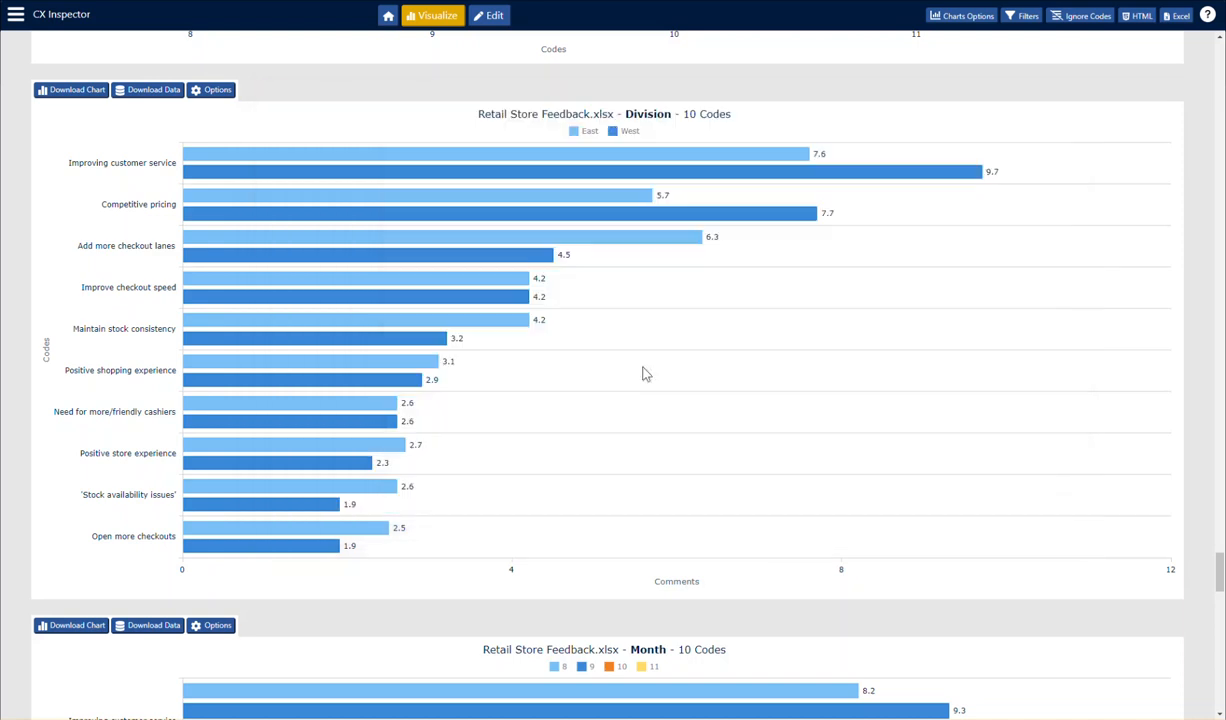
# - Filter all charts to the East division and Negative sentiment
pyautogui.scroll(15, 857, 326)
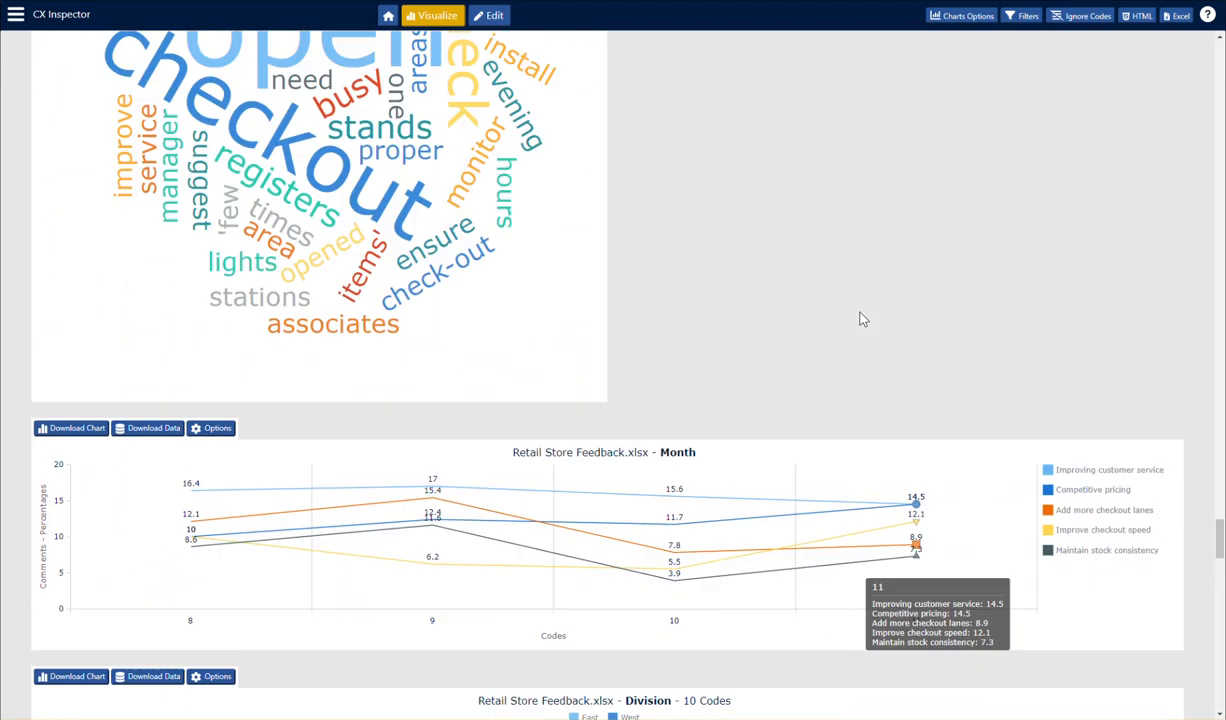
pyautogui.moveTo(1220, 491); pyautogui.dragTo(1220, 42)
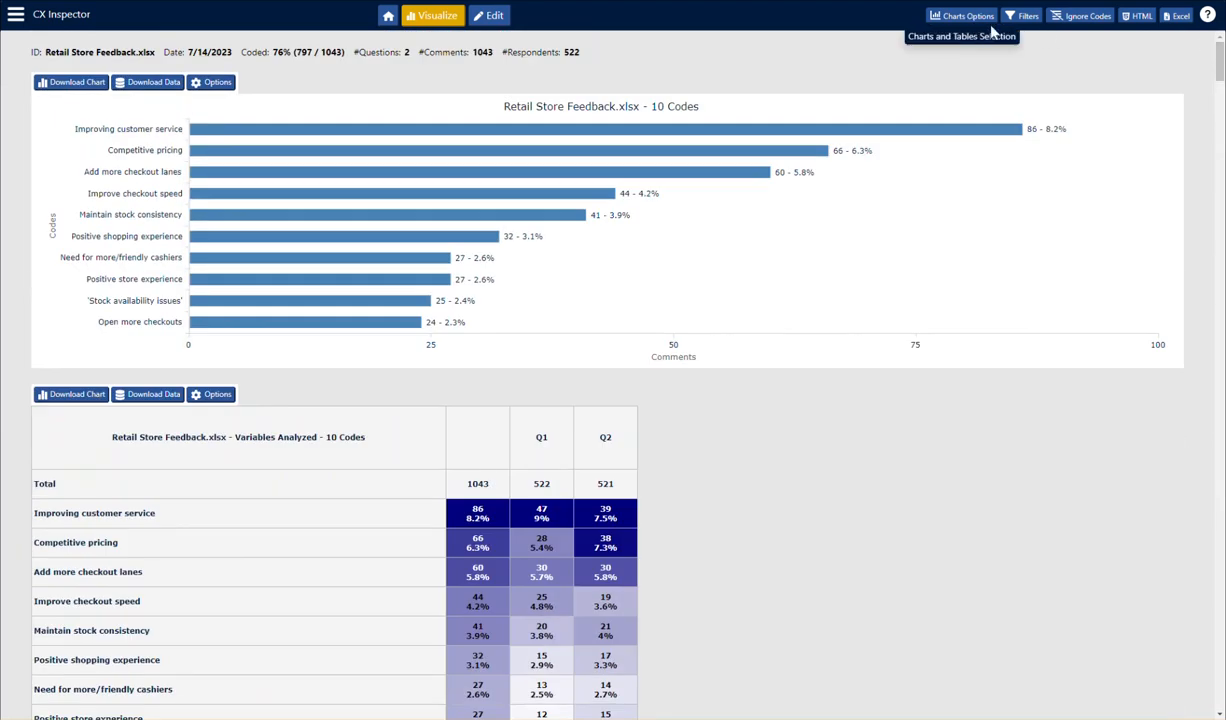
pyautogui.click(1025, 18)
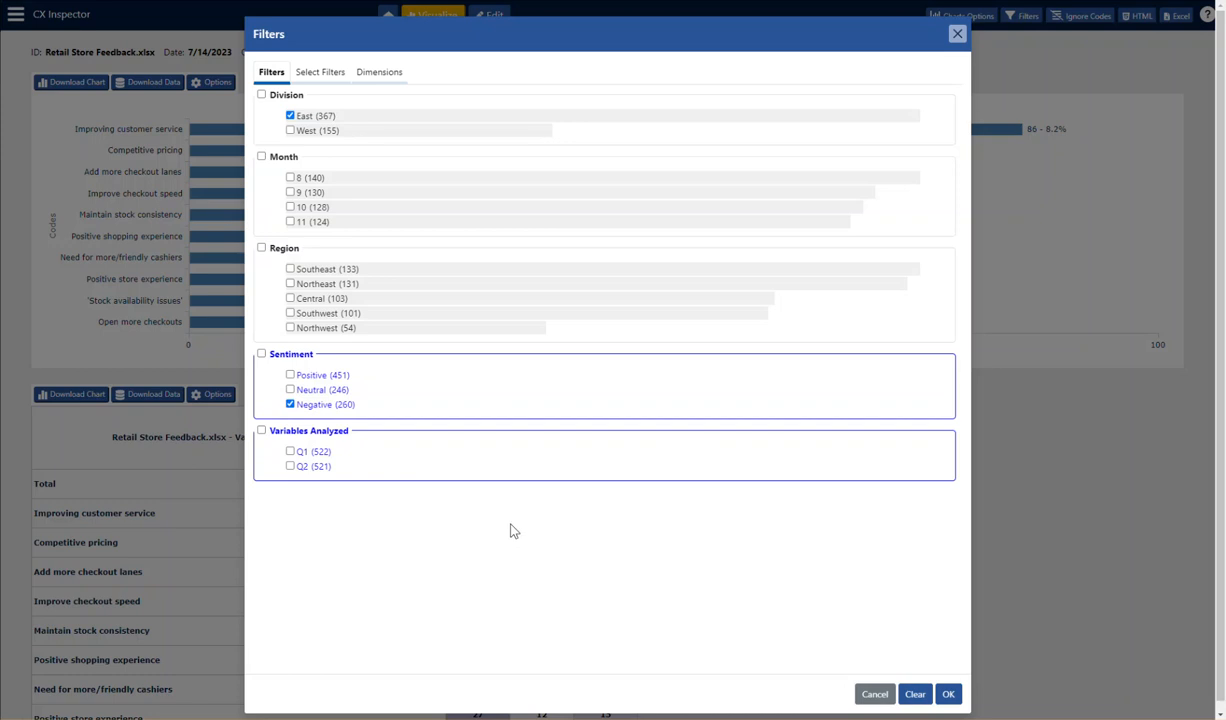
pyautogui.click(950, 697)
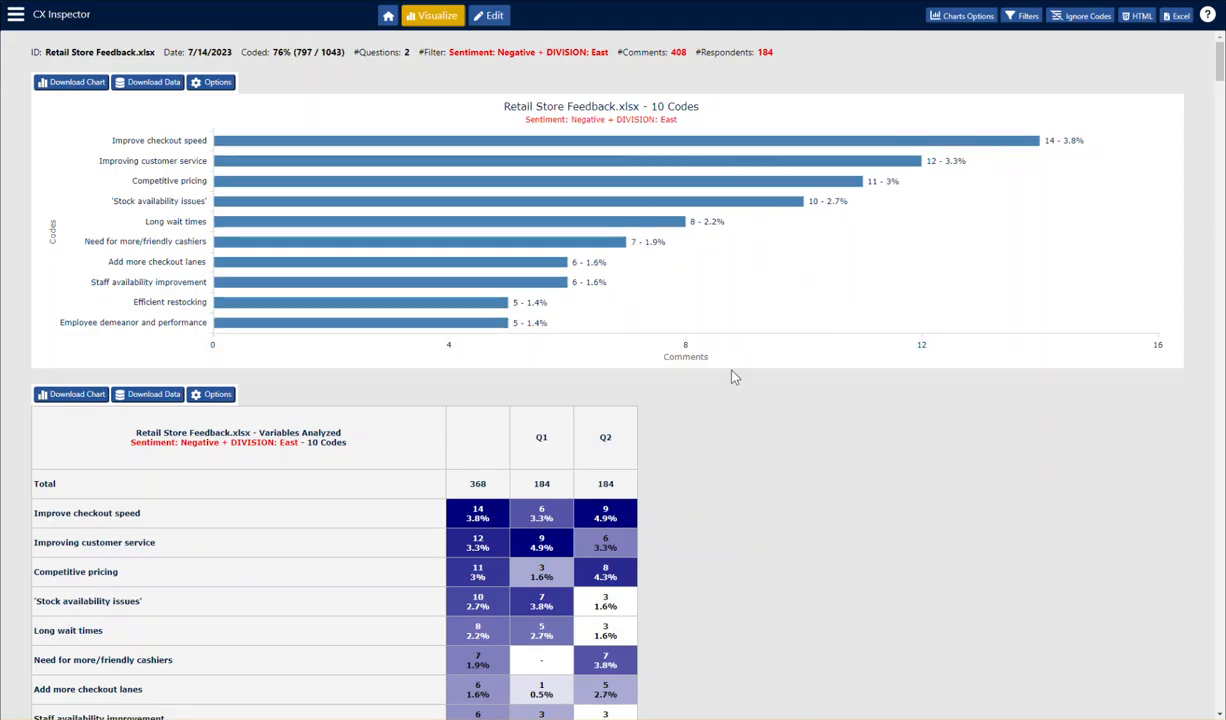
# - Look over the charts and word clouds filtered by Negative sentiment and East division, and clear the filter
pyautogui.scroll(-3, 837, 424)
pyautogui.scroll(-12, 837, 424)
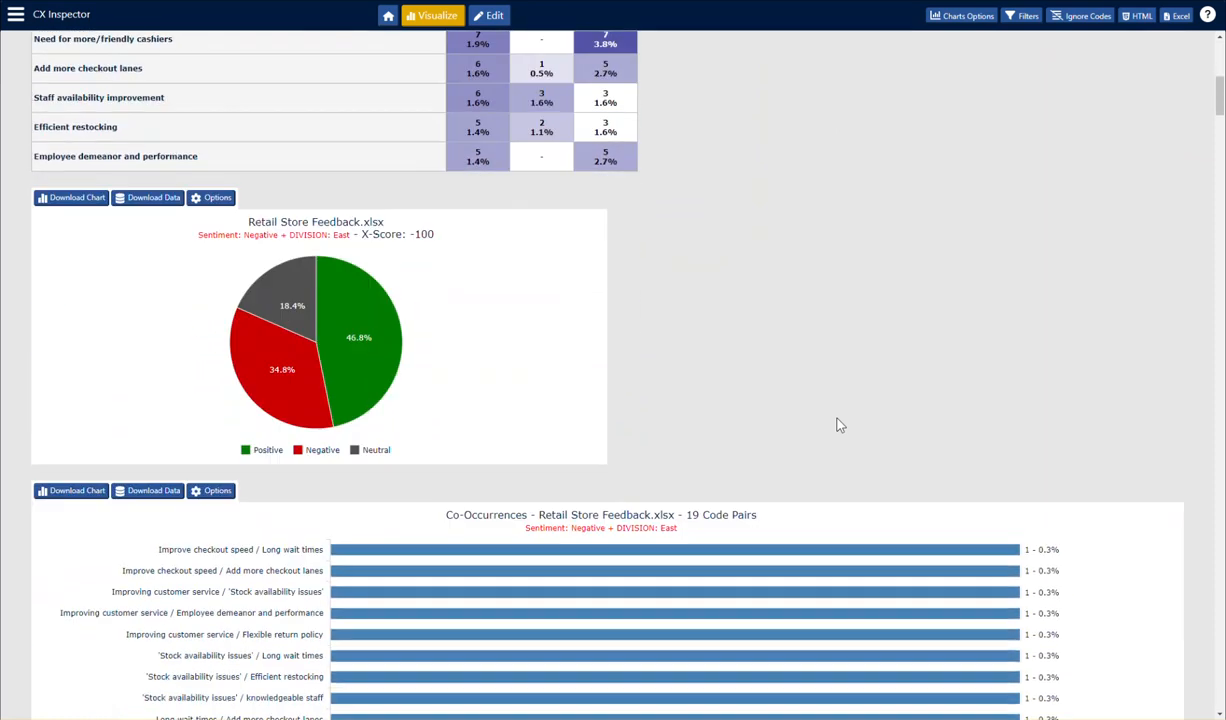
pyautogui.scroll(-4, 838, 424)
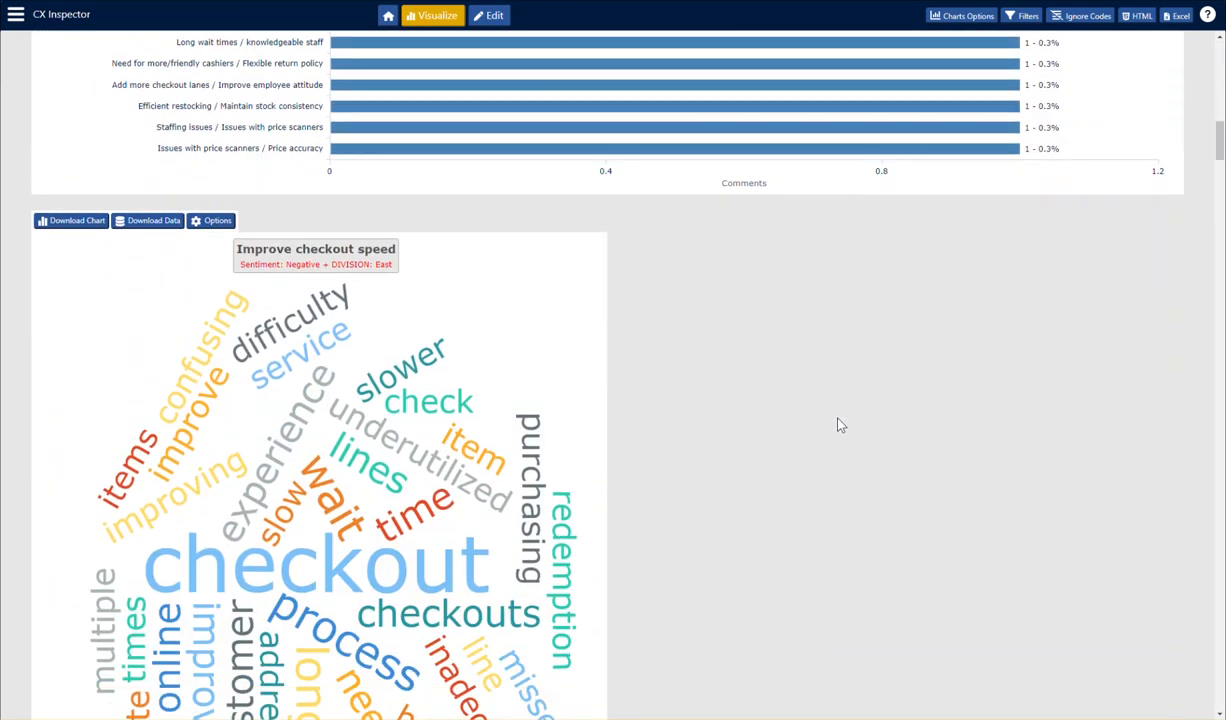
pyautogui.scroll(-4, 838, 424)
pyautogui.scroll(-15, 840, 425)
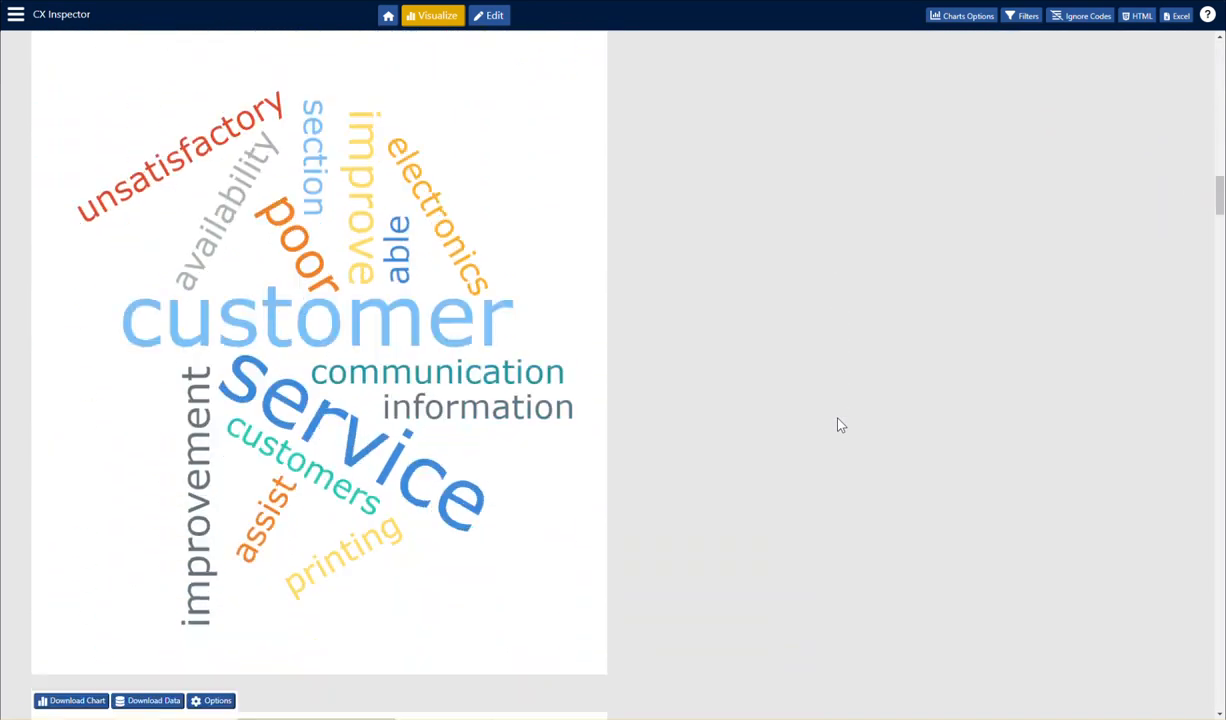
pyautogui.scroll(14, 846, 416)
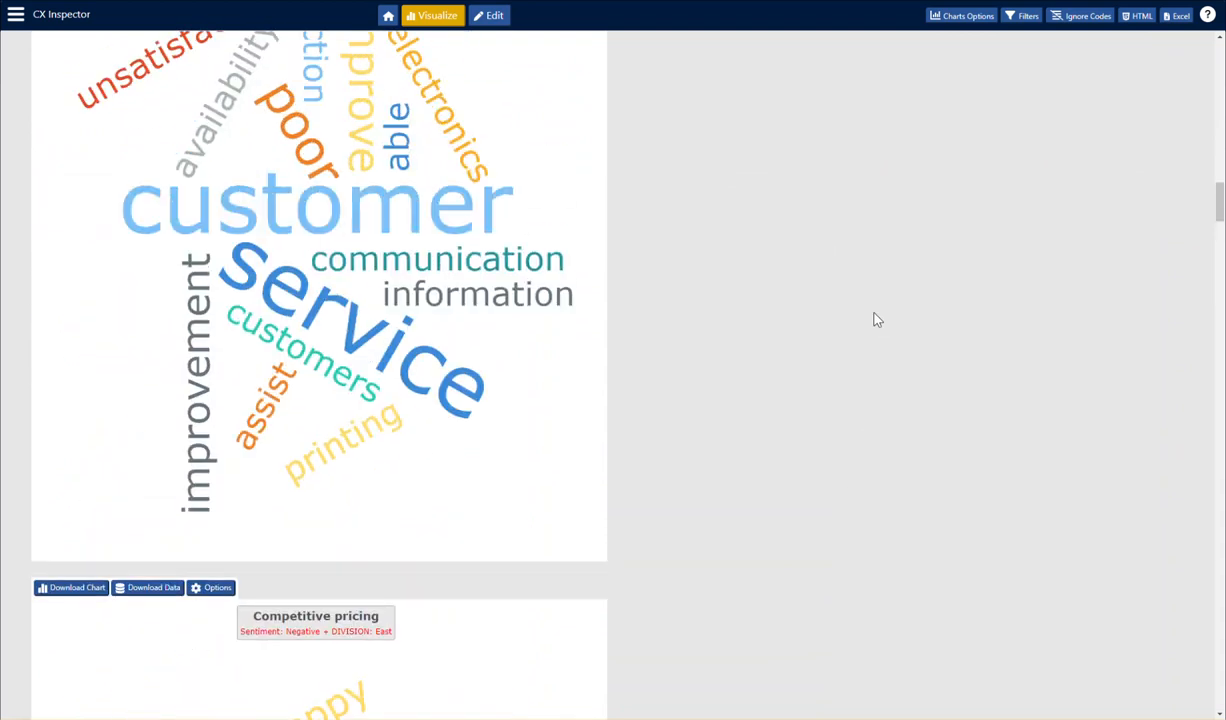
pyautogui.scroll(15, 995, 230)
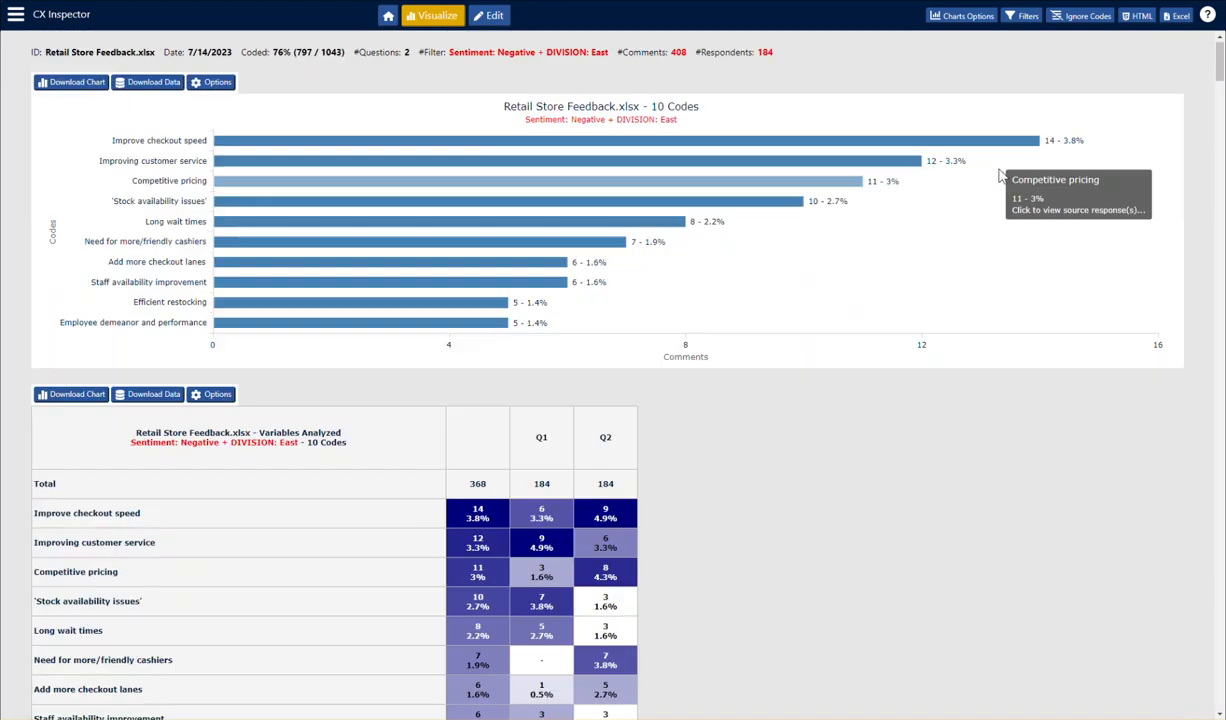
pyautogui.click(563, 53)
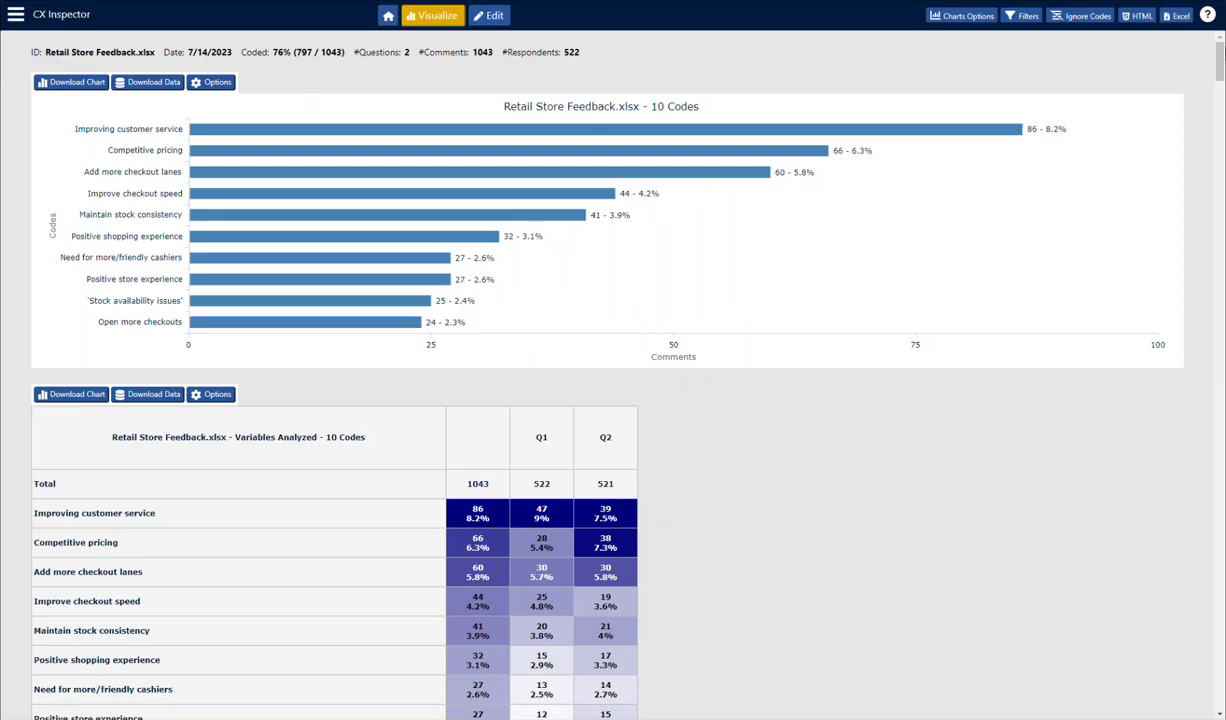
# - Remove the co-occurrences and word cloud visualizations from the displayed charts and redraw the results
pyautogui.click(984, 18)
pyautogui.click(395, 297)
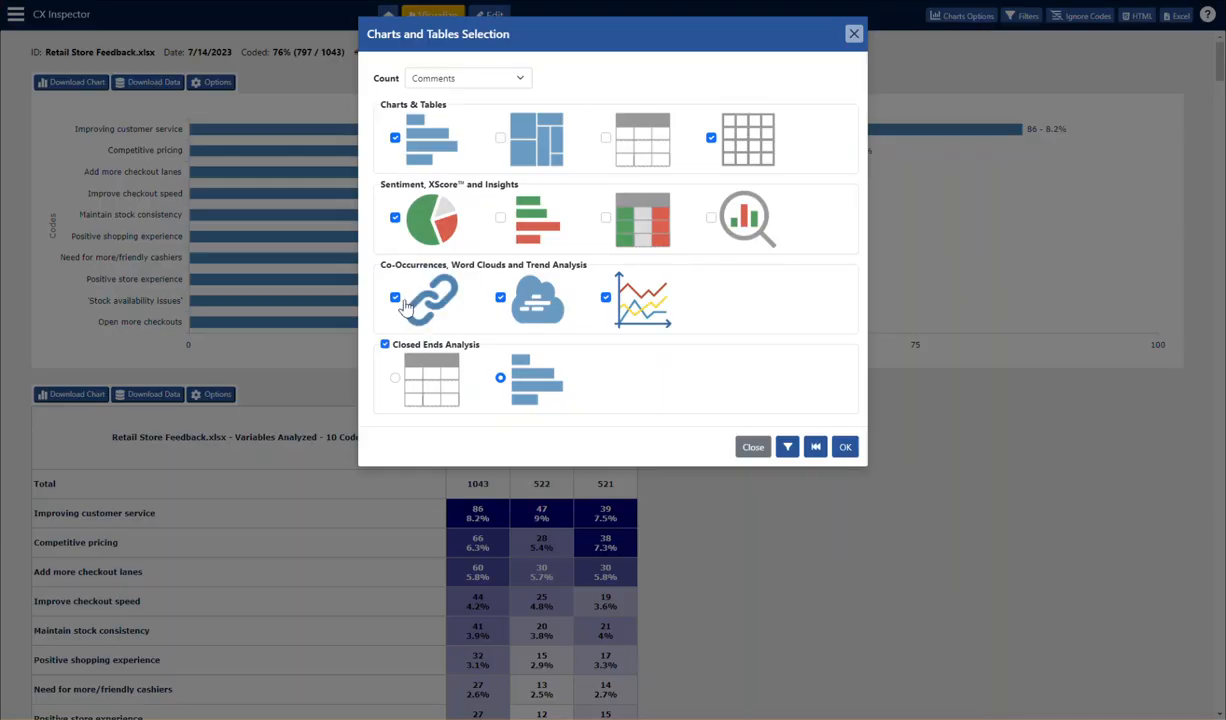
pyautogui.click(501, 298)
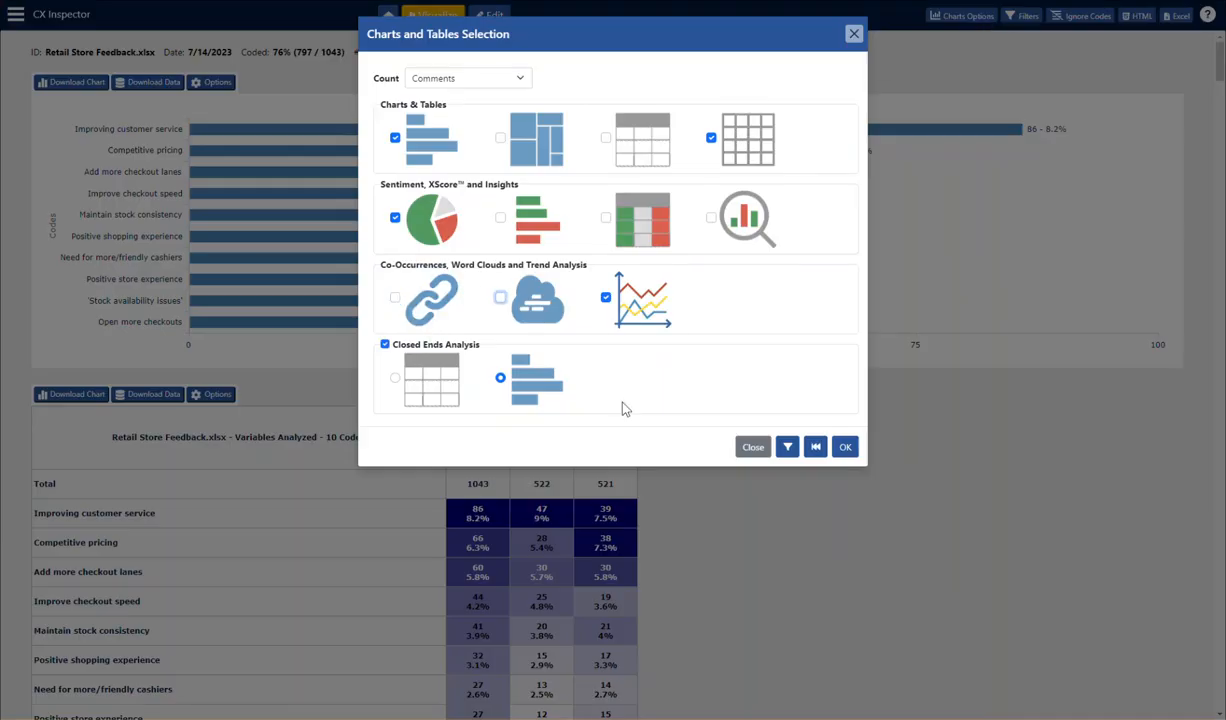
pyautogui.click(845, 447)
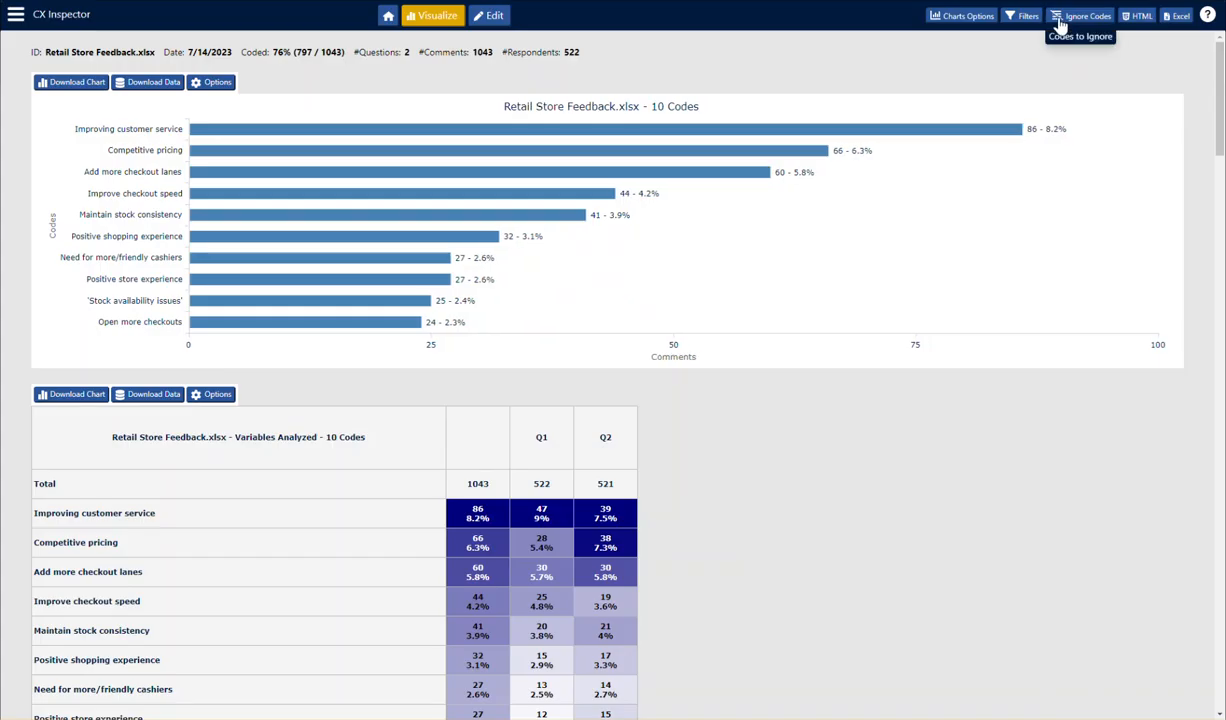
# - Look through the list of codes to ignore and exclude Improving customer service from the charts
pyautogui.click(1060, 22)
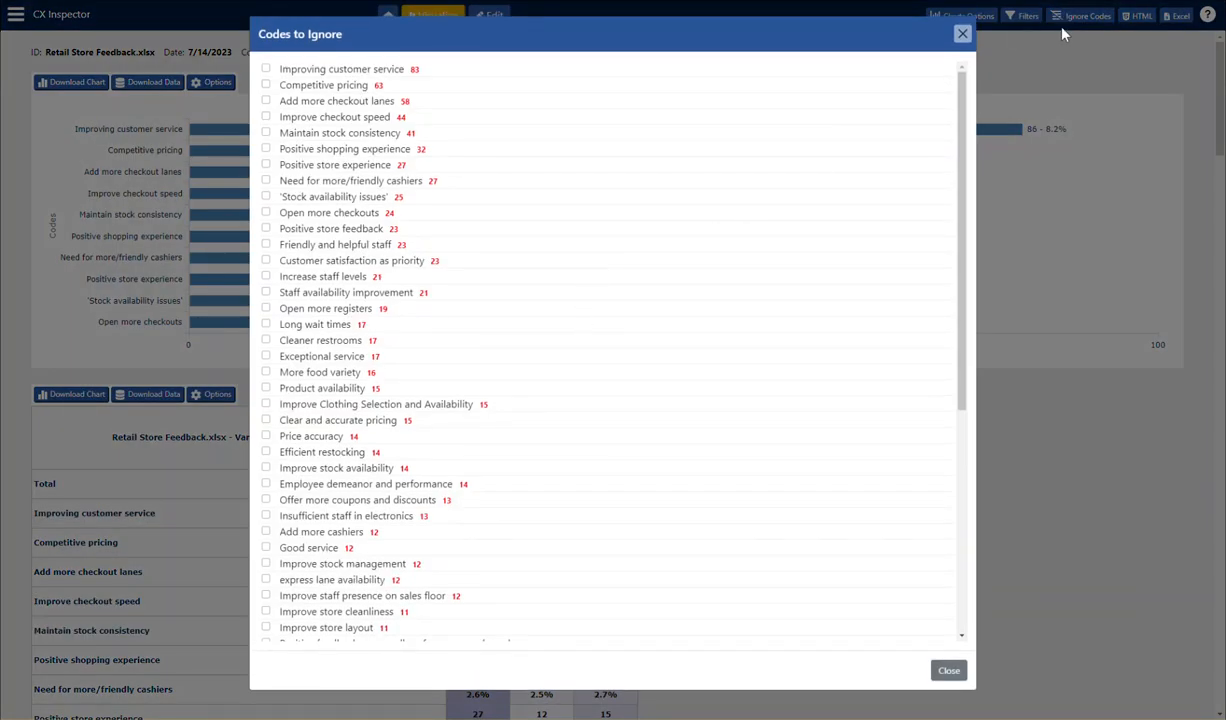
pyautogui.scroll(-3, 501, 326)
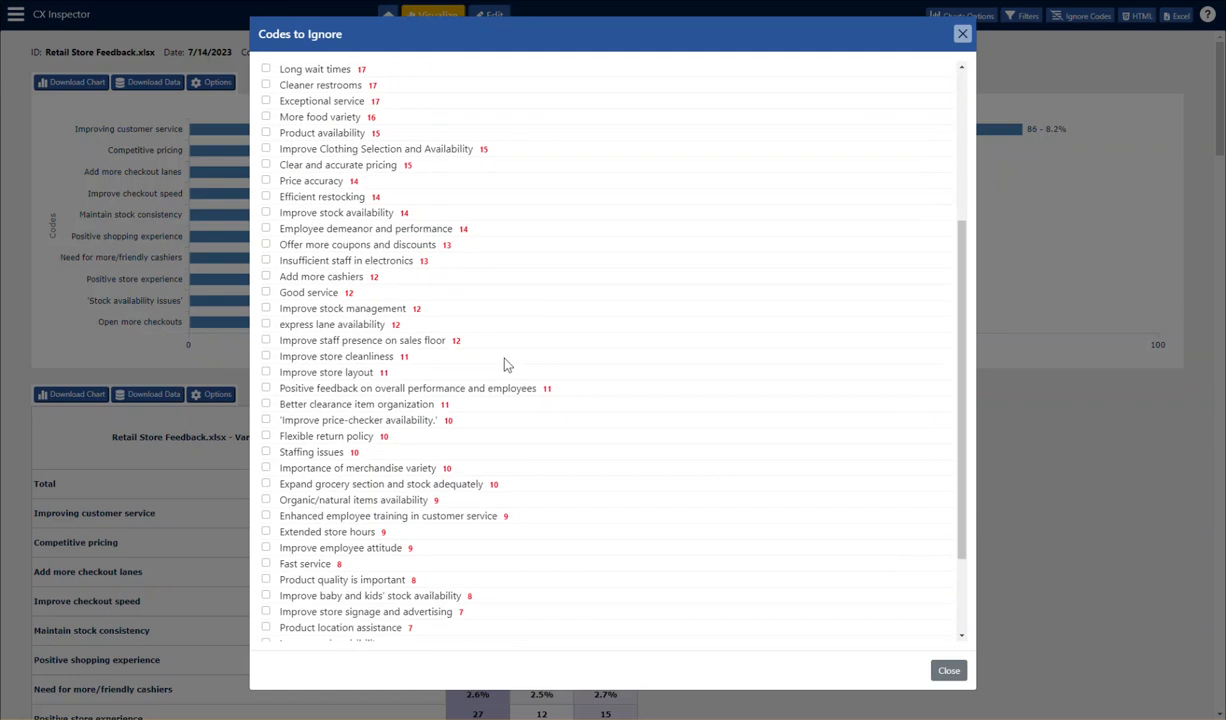
pyautogui.scroll(3, 507, 364)
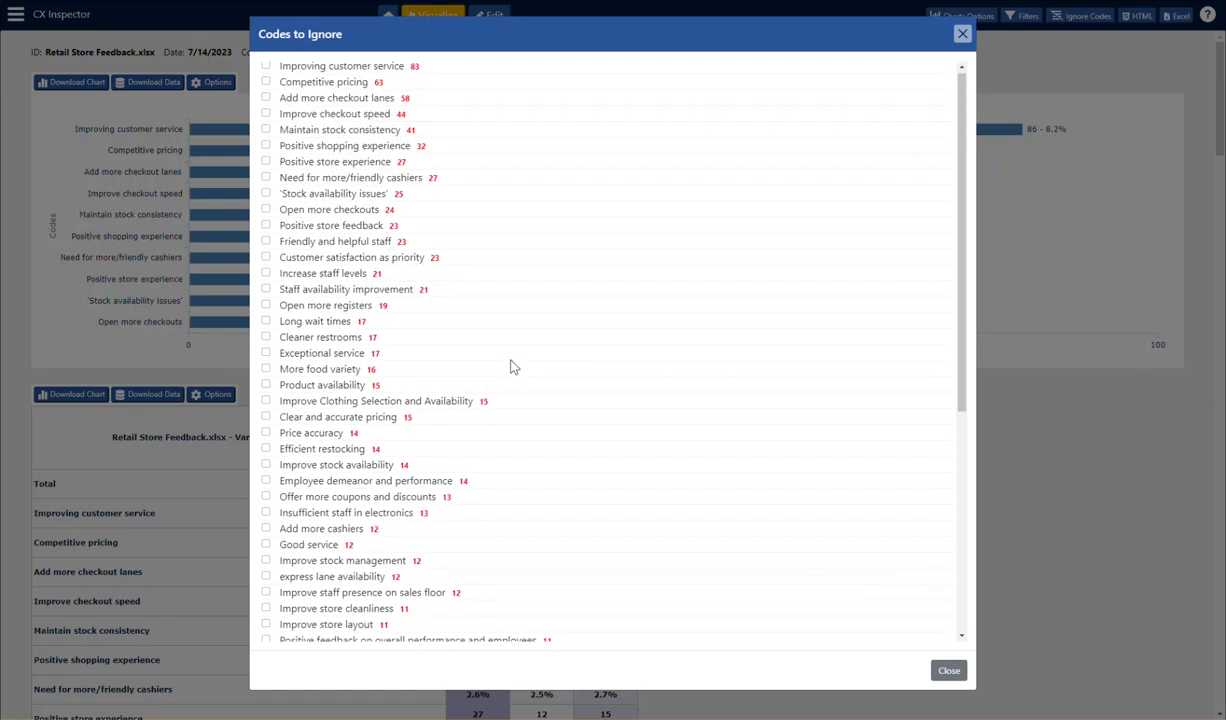
pyautogui.click(266, 69)
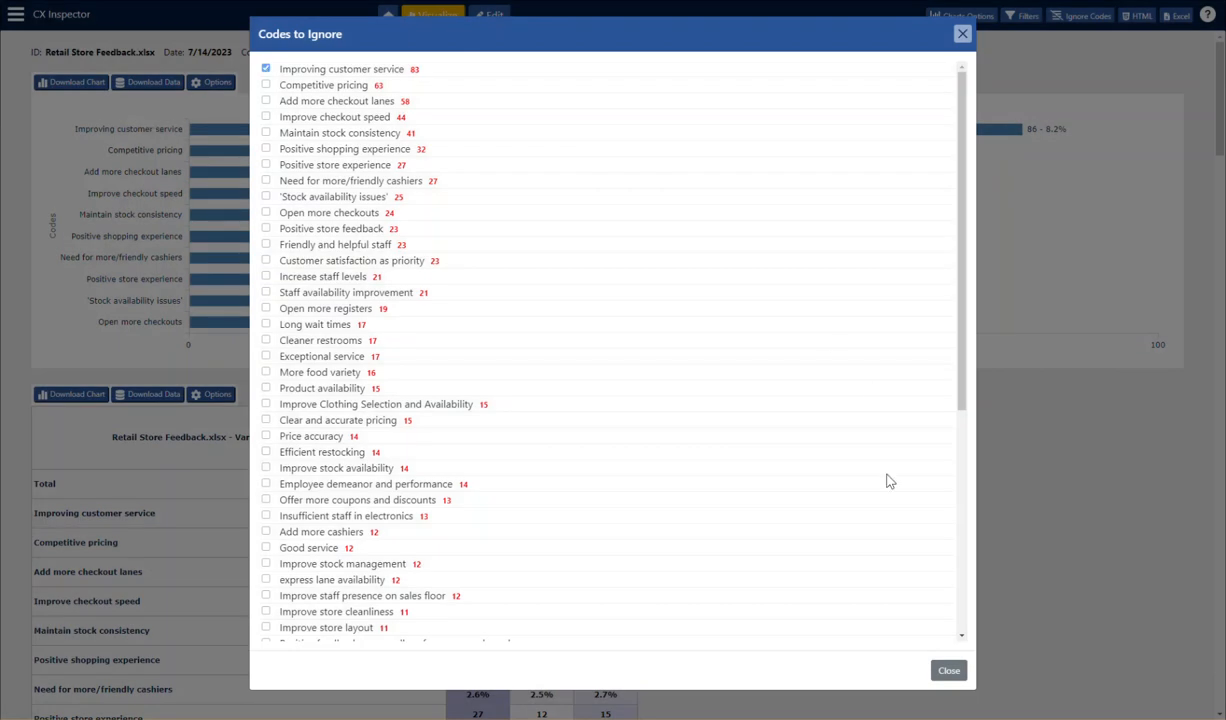
pyautogui.click(949, 670)
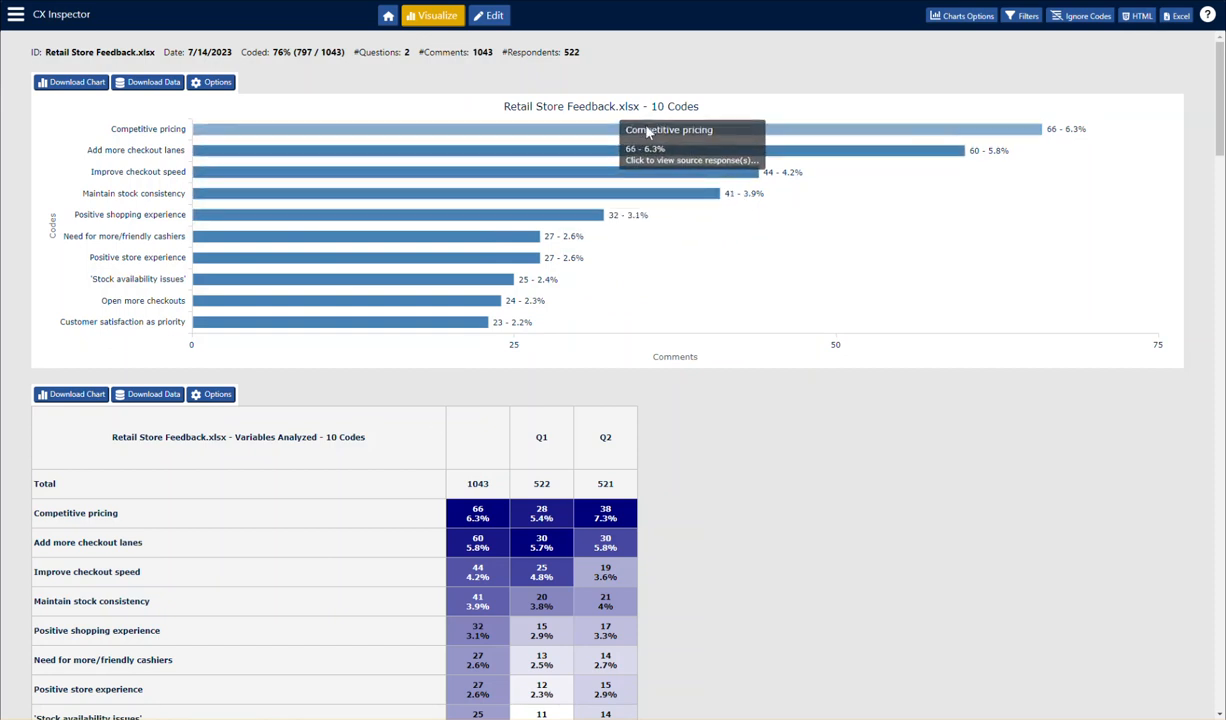
# - Clear the ignored code so that Improving customer service is included in the charts again
pyautogui.click(1064, 21)
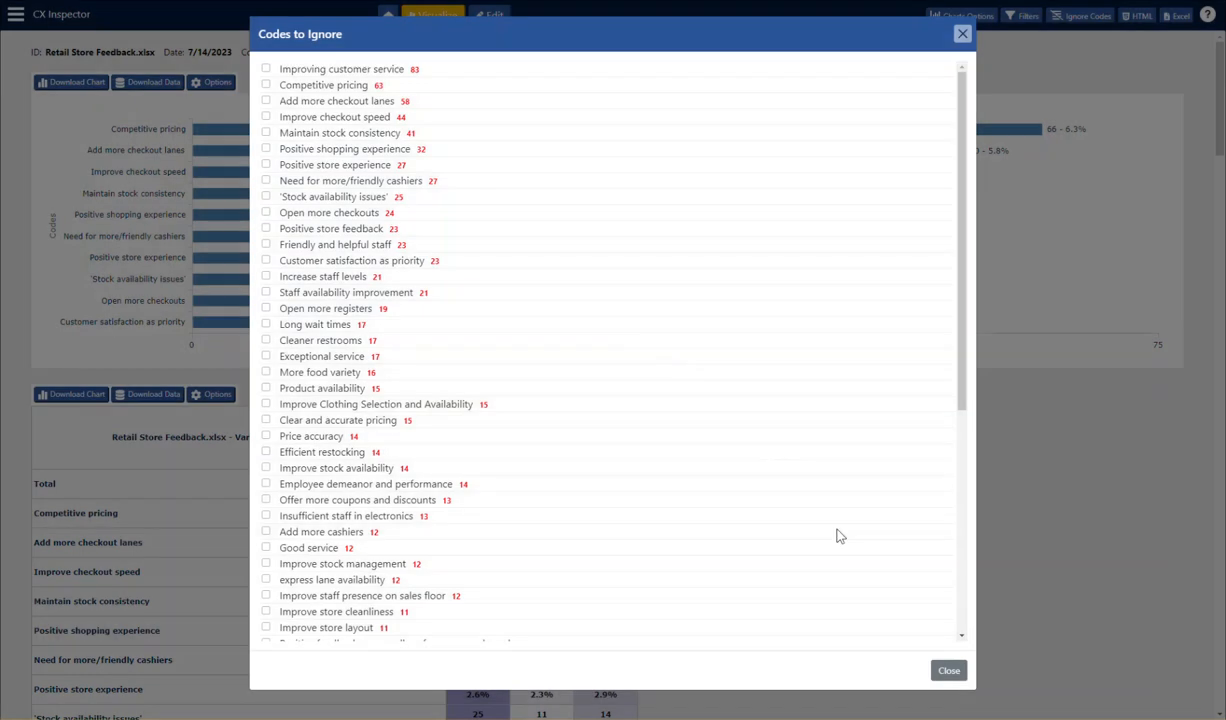
pyautogui.click(950, 672)
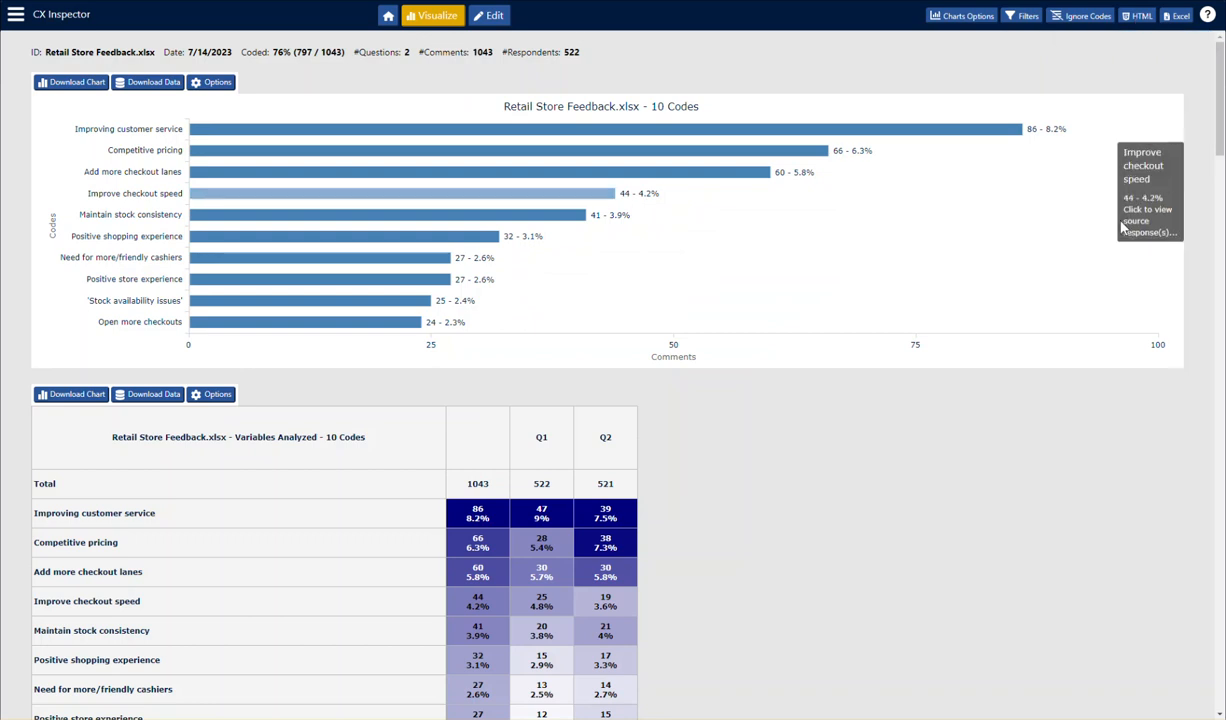
# - Export all charts and tables to HTML, export the results to Excel, and open the exported workbook maximized with editing enabled
pyautogui.click(1137, 18)
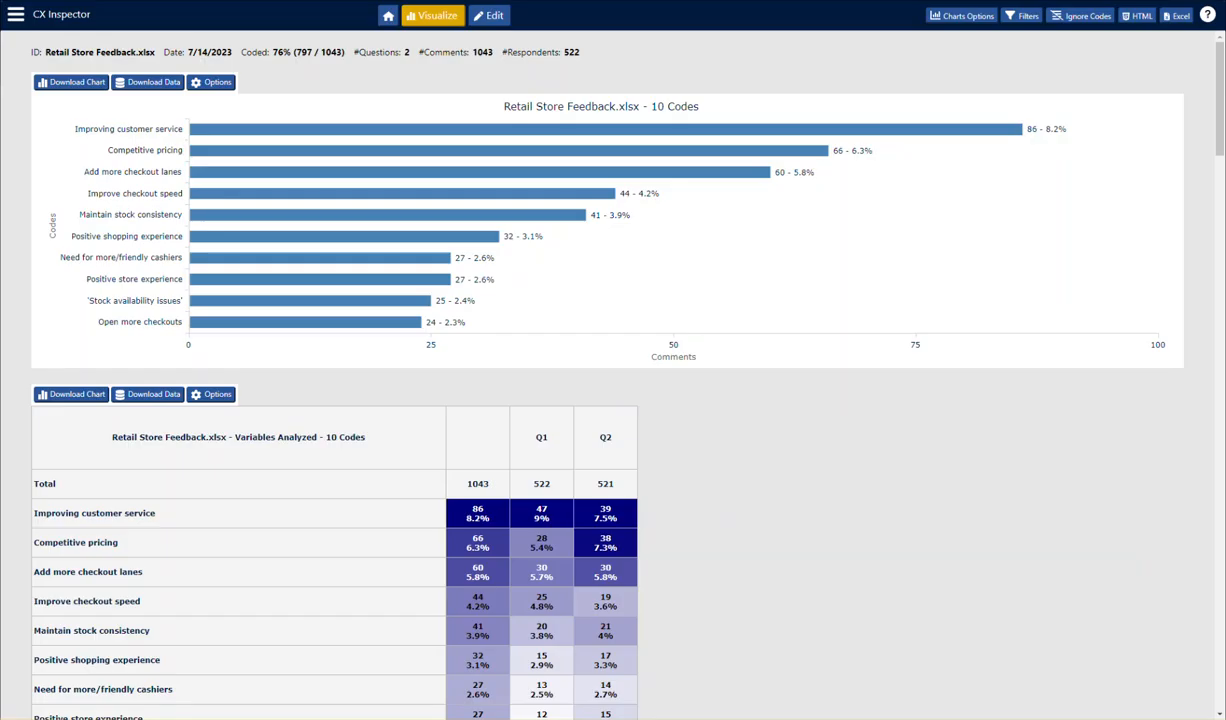
pyautogui.click(1183, 17)
pyautogui.moveTo(1225, 105); pyautogui.dragTo(695, 135)
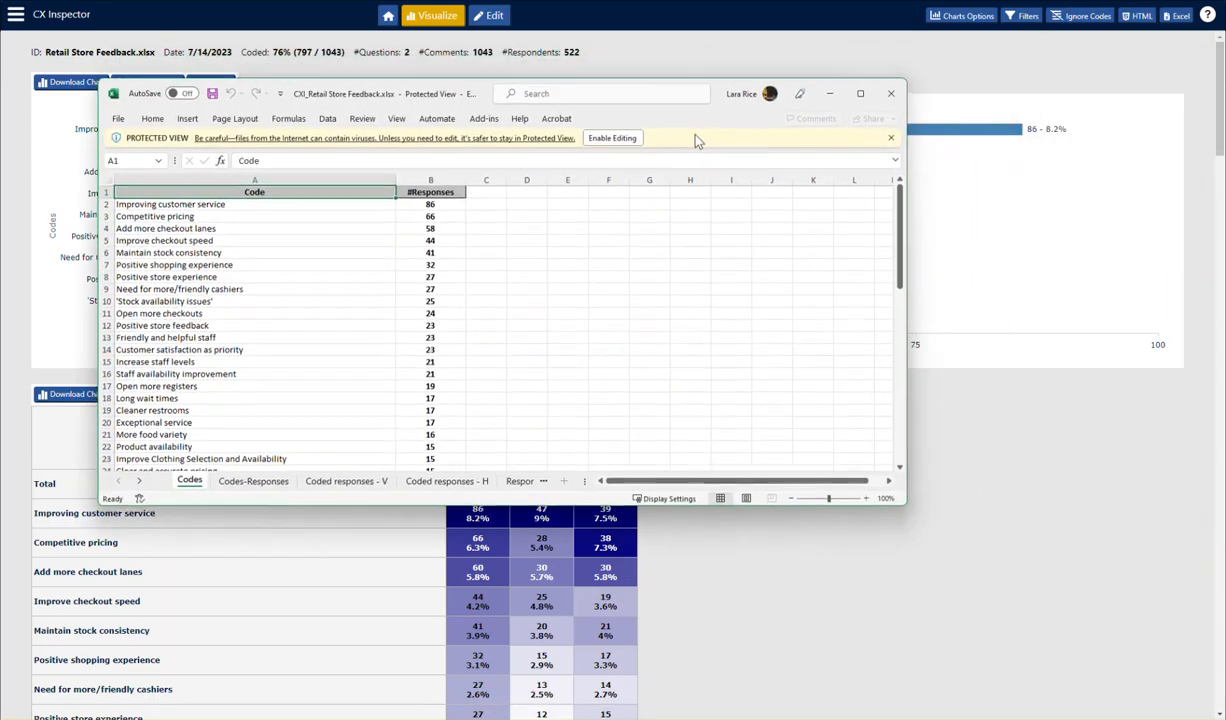
pyautogui.click(860, 94)
pyautogui.click(495, 15)
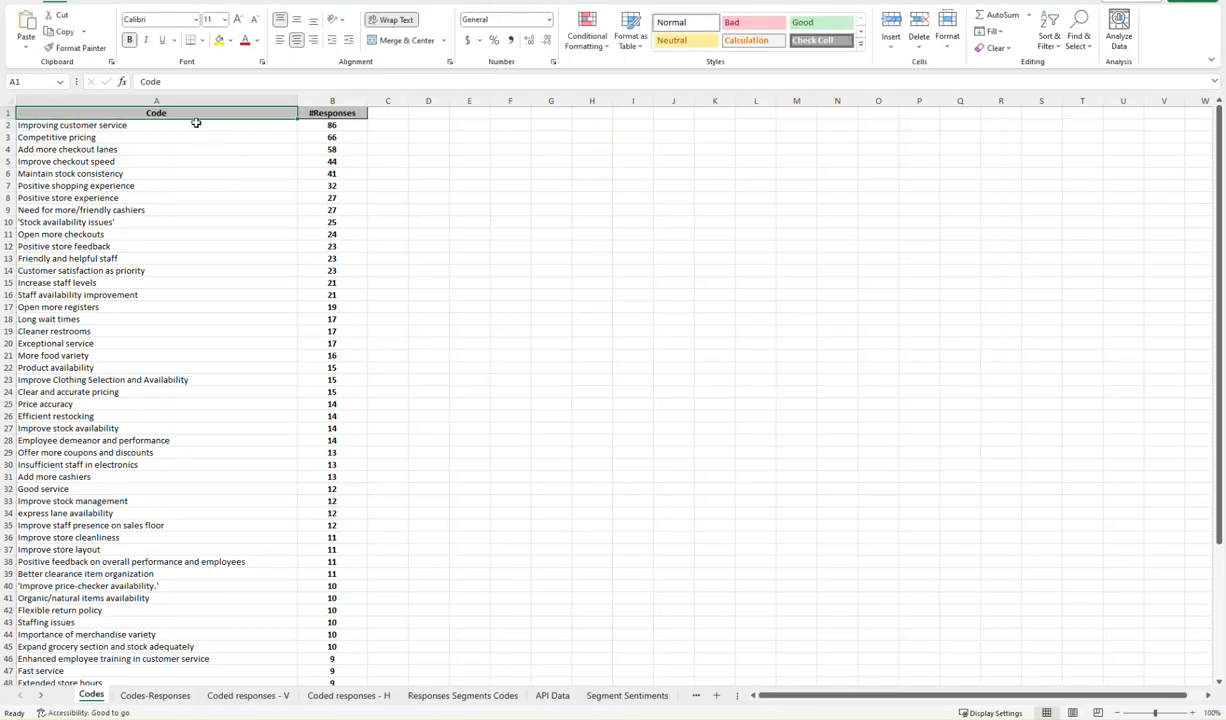
# - Review the Codes sheet, and expand the Improving customer service group on the Codes-Responses sheet to read its comments
pyautogui.scroll(-3, 191, 493)
pyautogui.scroll(3, 241, 424)
pyautogui.click(141, 696)
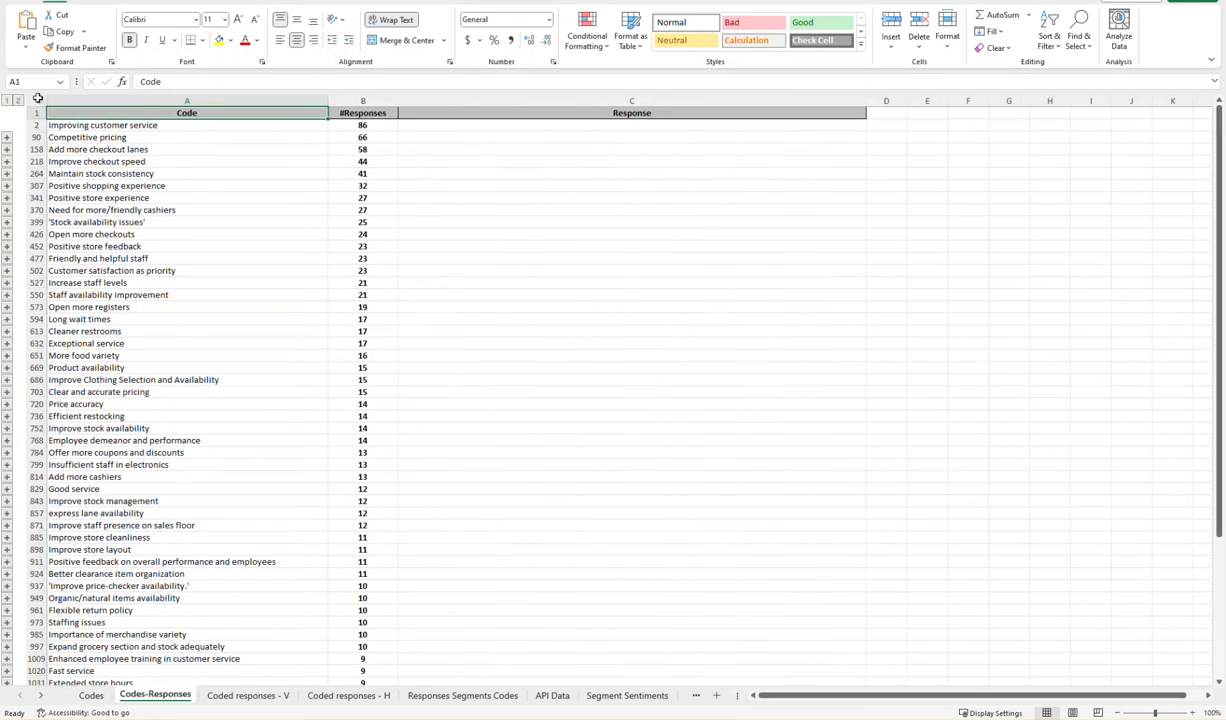
pyautogui.click(6, 139)
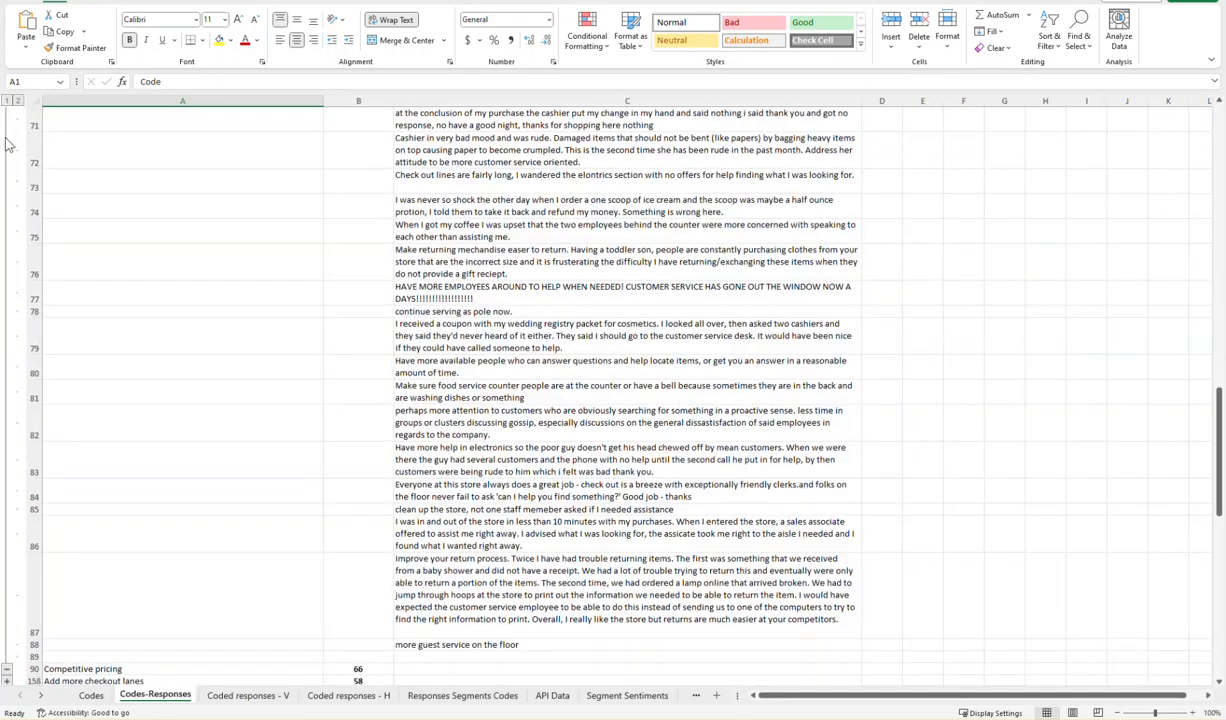
pyautogui.scroll(20, 258, 244)
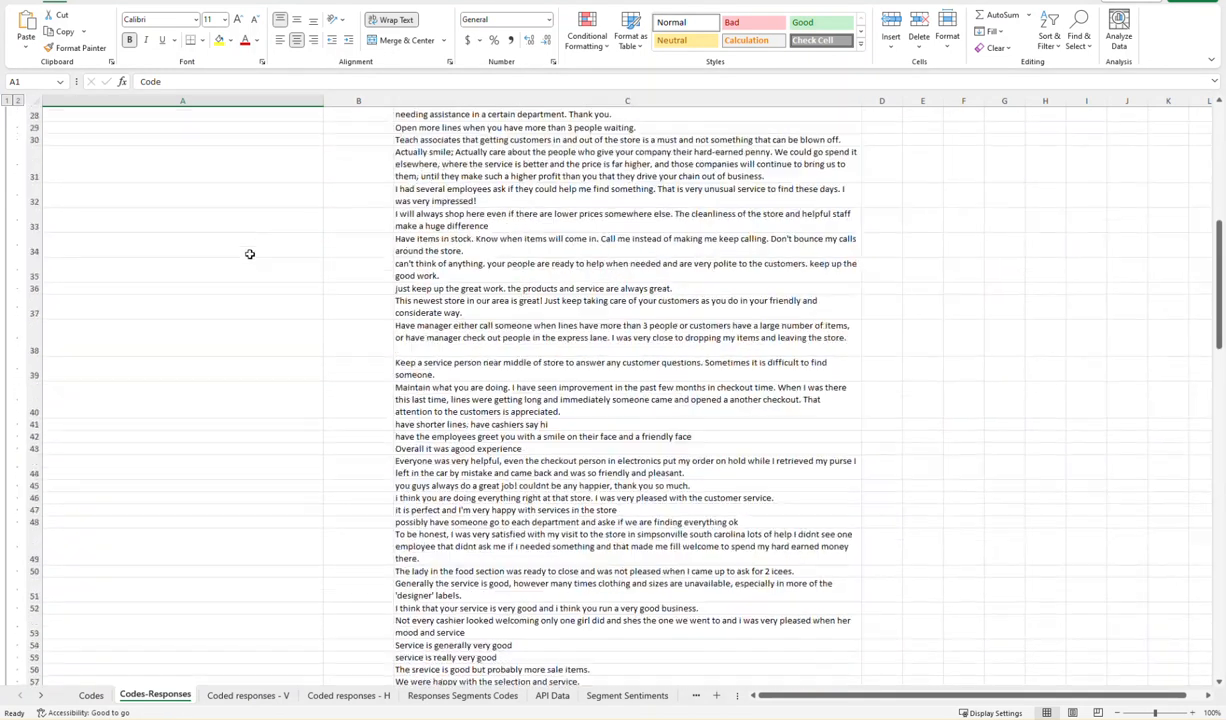
pyautogui.scroll(3, 253, 230)
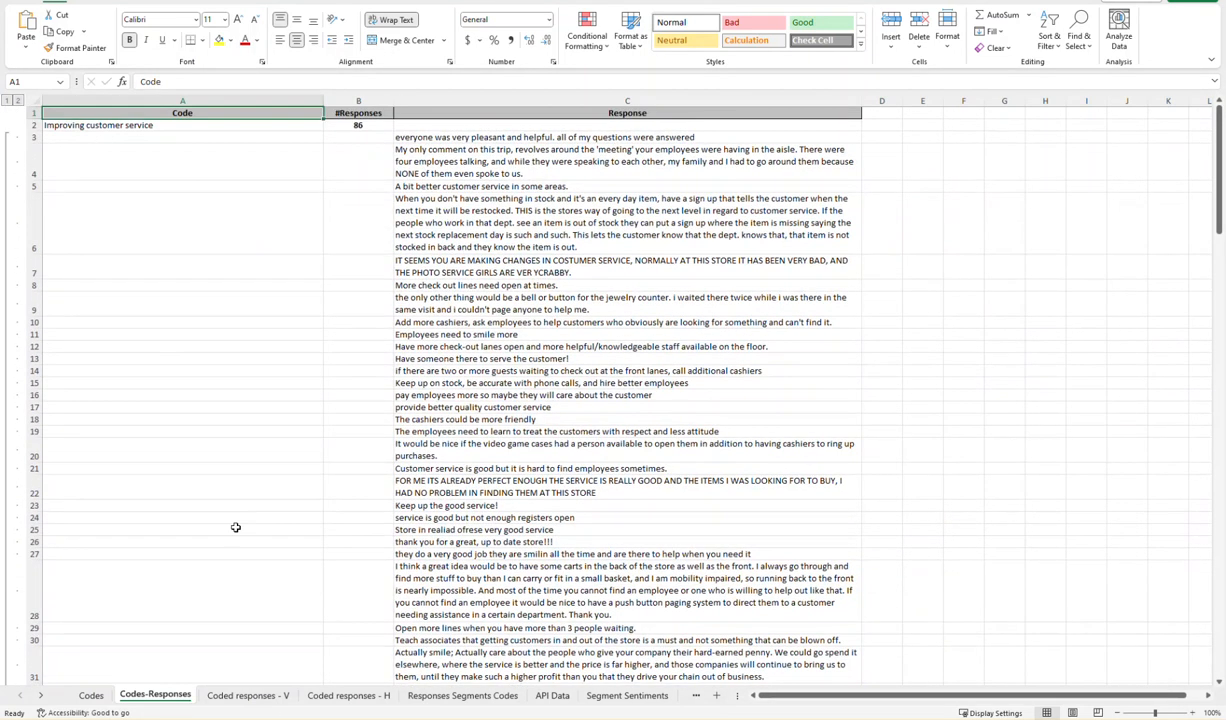
# - Examine the Coded responses - V sheet, checking the first two respondents' comments and the codes listed beneath them
pyautogui.click(262, 697)
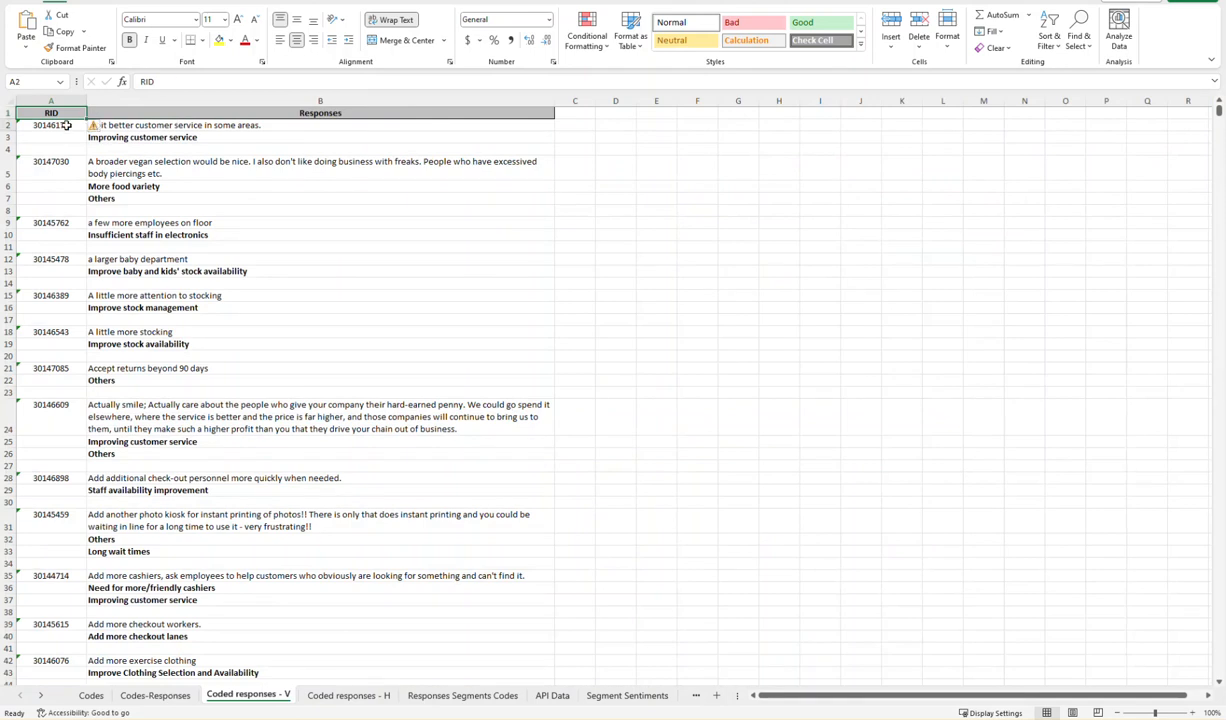
pyautogui.click(137, 125)
pyautogui.click(140, 137)
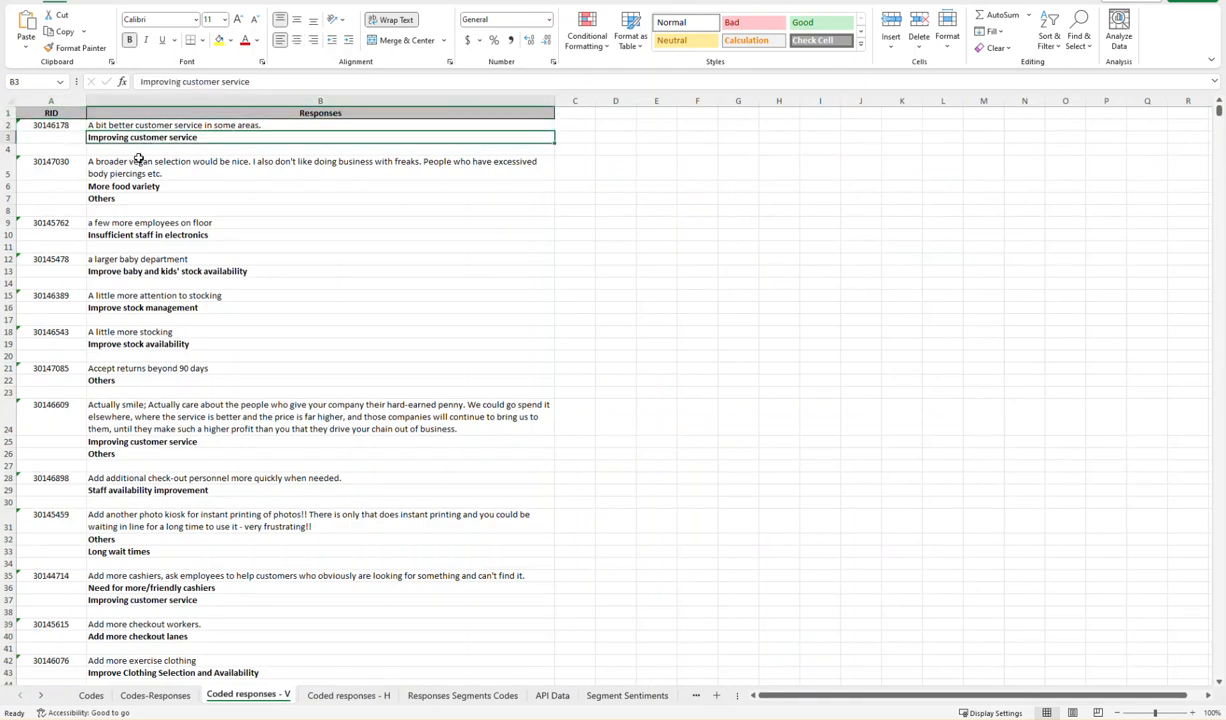
pyautogui.click(72, 164)
pyautogui.click(124, 168)
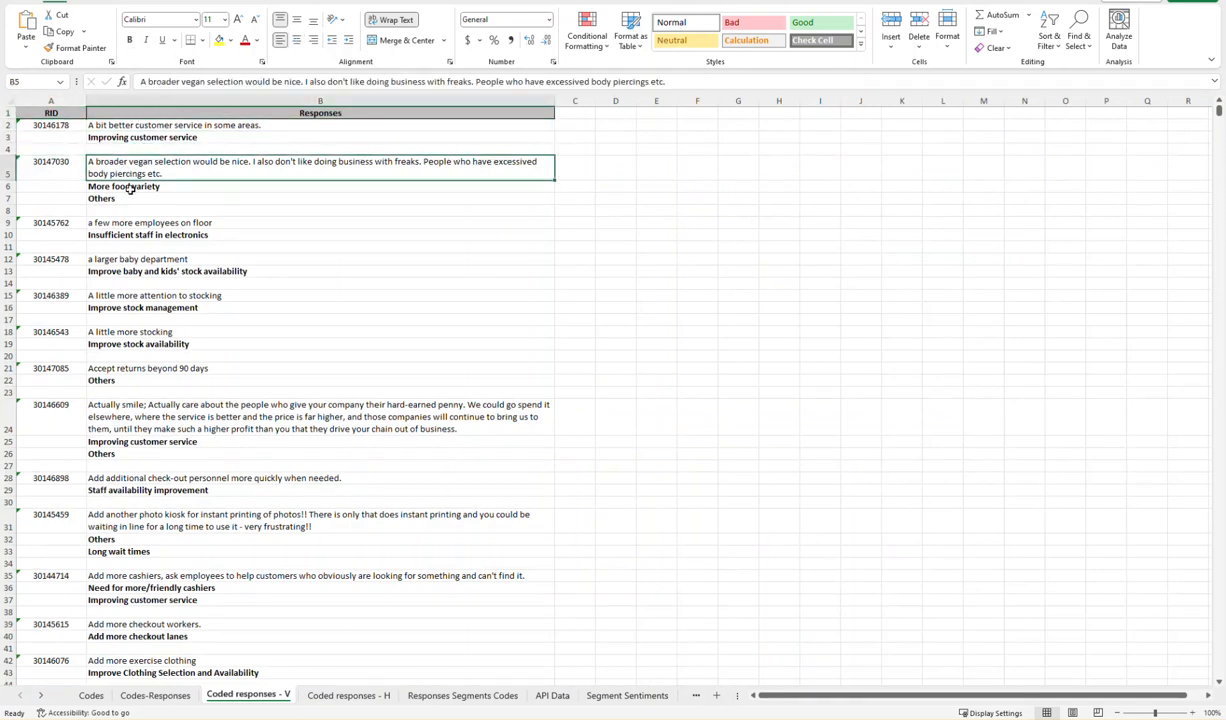
pyautogui.click(126, 187)
pyautogui.click(126, 197)
# - Examine the Coded responses - H sheet column by column, from RID and Responses through Code 1, Code 2 and Code 3
pyautogui.click(368, 697)
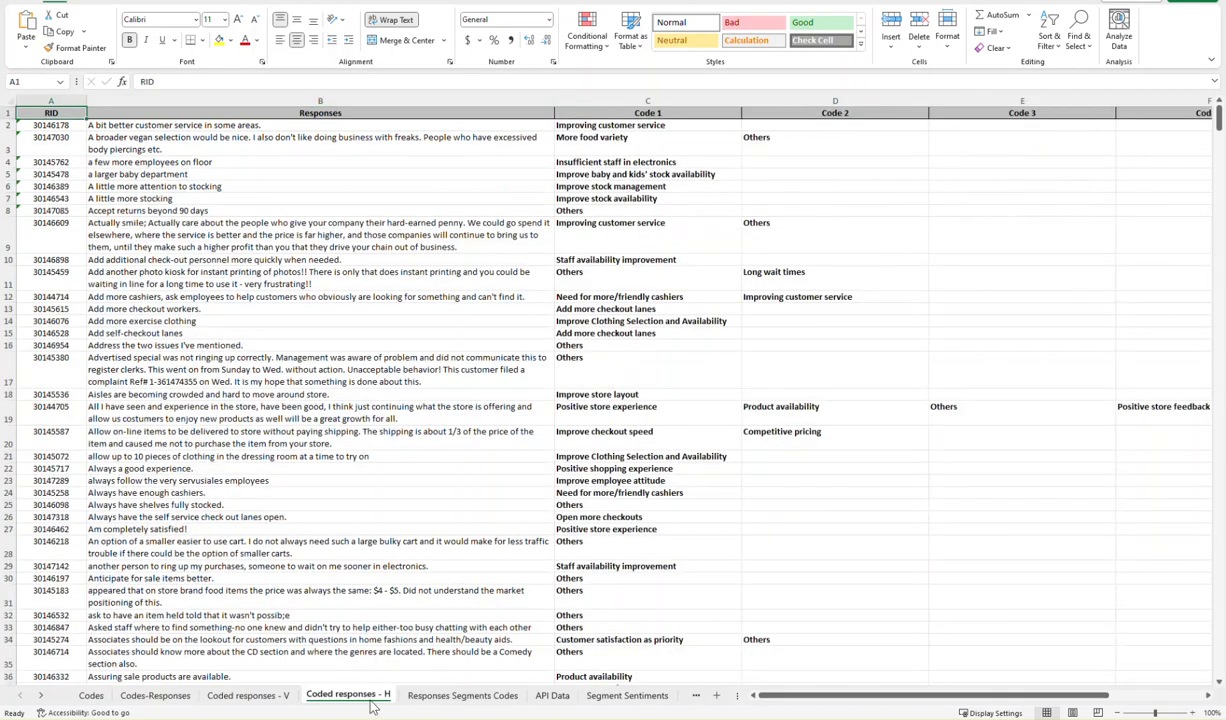
pyautogui.click(65, 100)
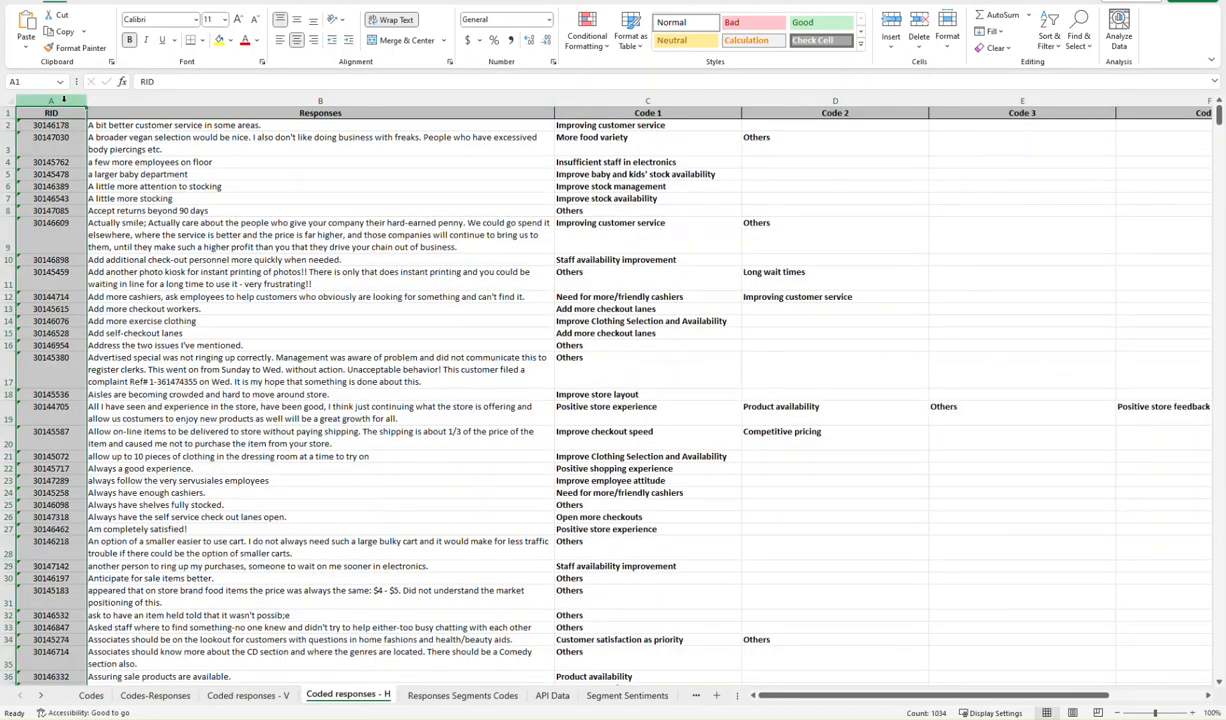
pyautogui.click(181, 98)
pyautogui.click(595, 100)
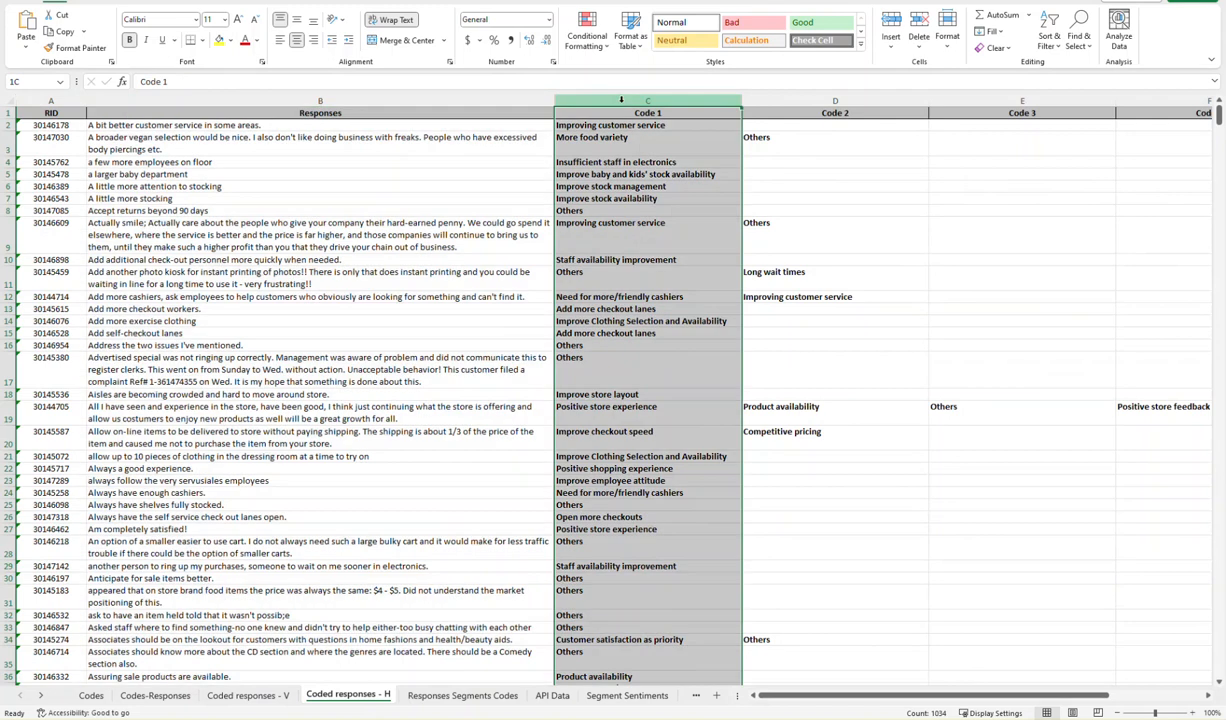
pyautogui.click(835, 100)
pyautogui.click(952, 101)
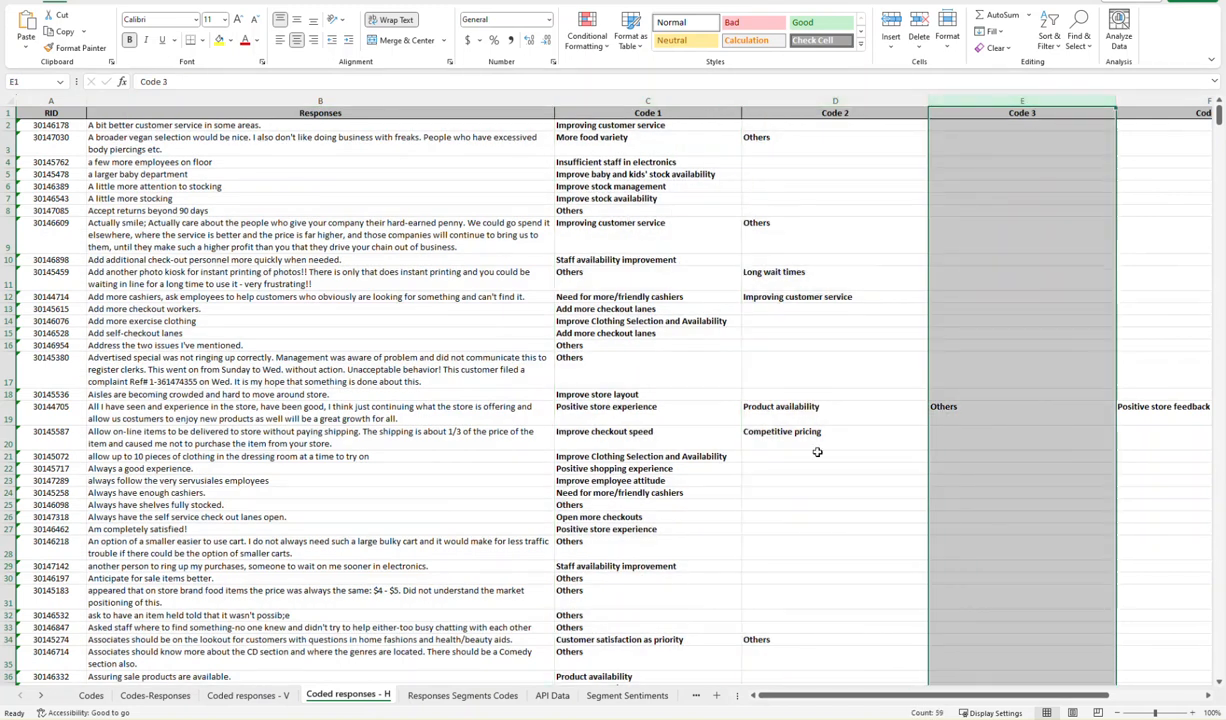
# - Examine how the comments in rows 2 and 17 of the Responses Segments Codes sheet are split into segments and codes
pyautogui.click(460, 696)
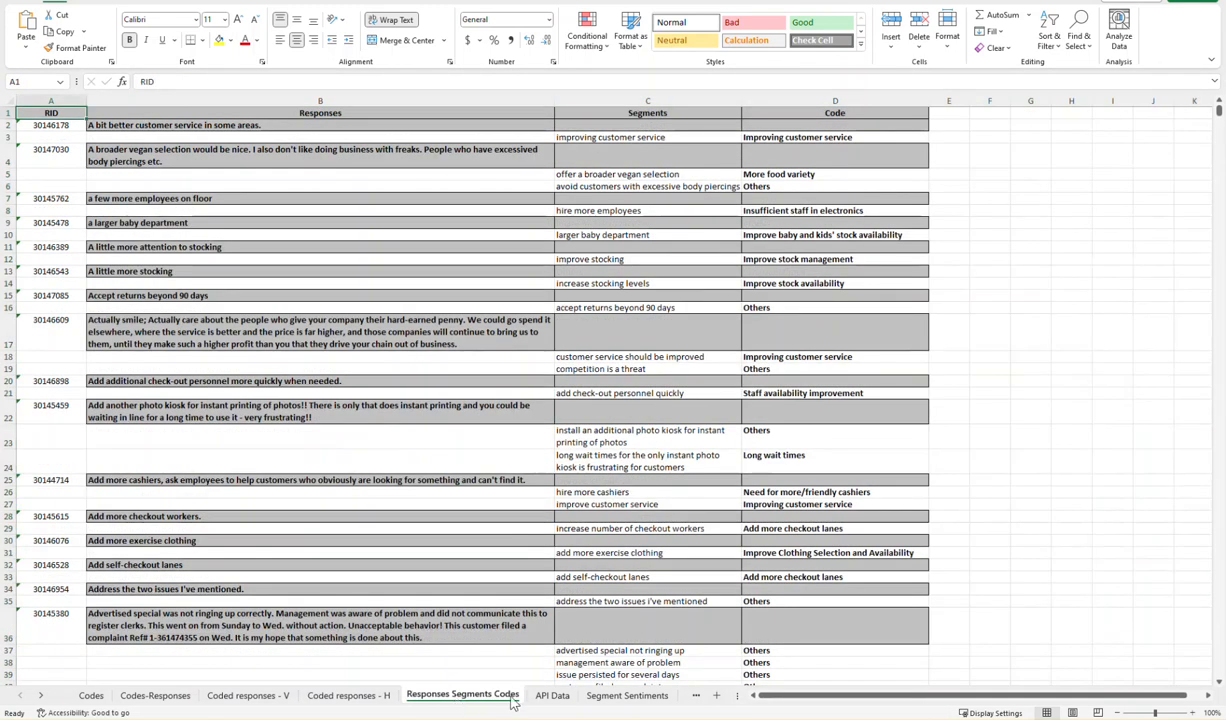
pyautogui.click(61, 125)
pyautogui.click(184, 126)
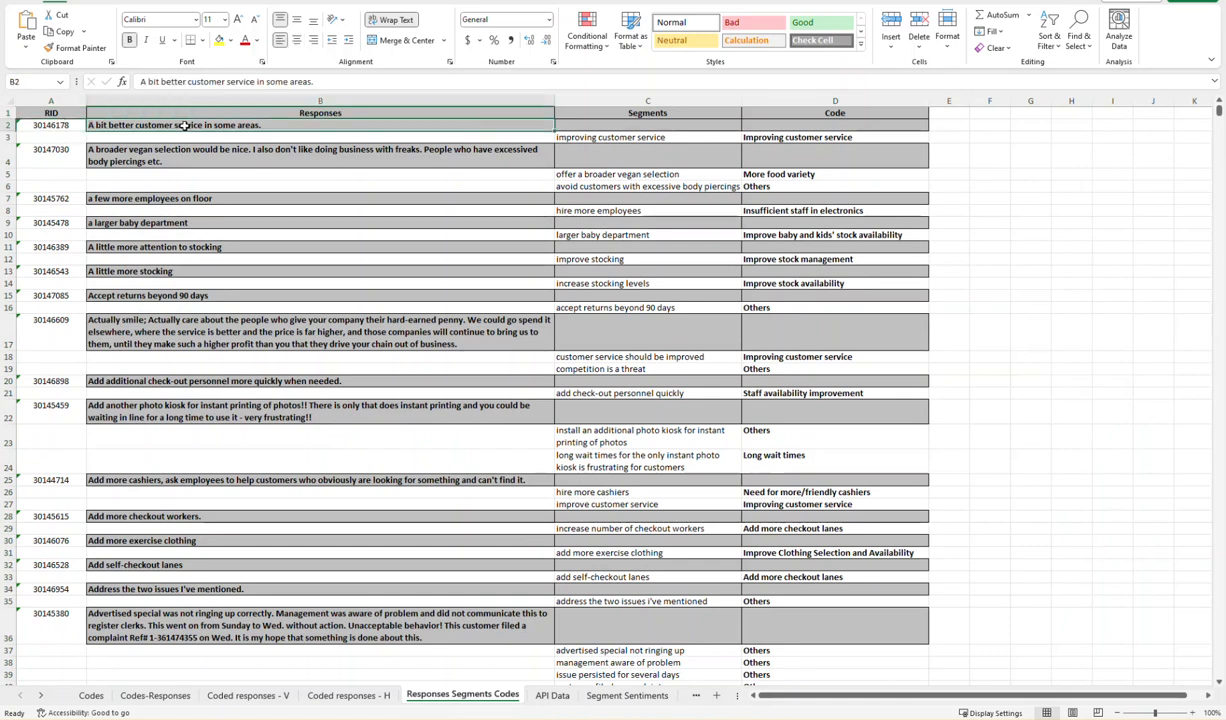
pyautogui.click(622, 136)
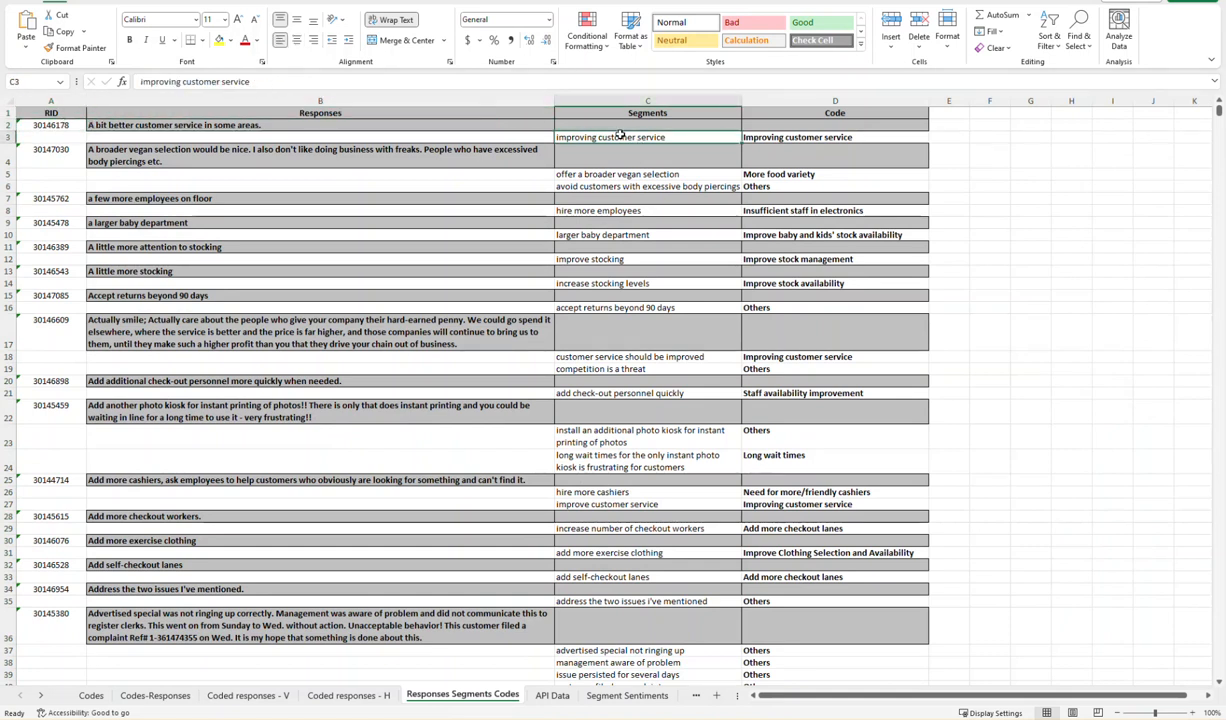
pyautogui.click(779, 138)
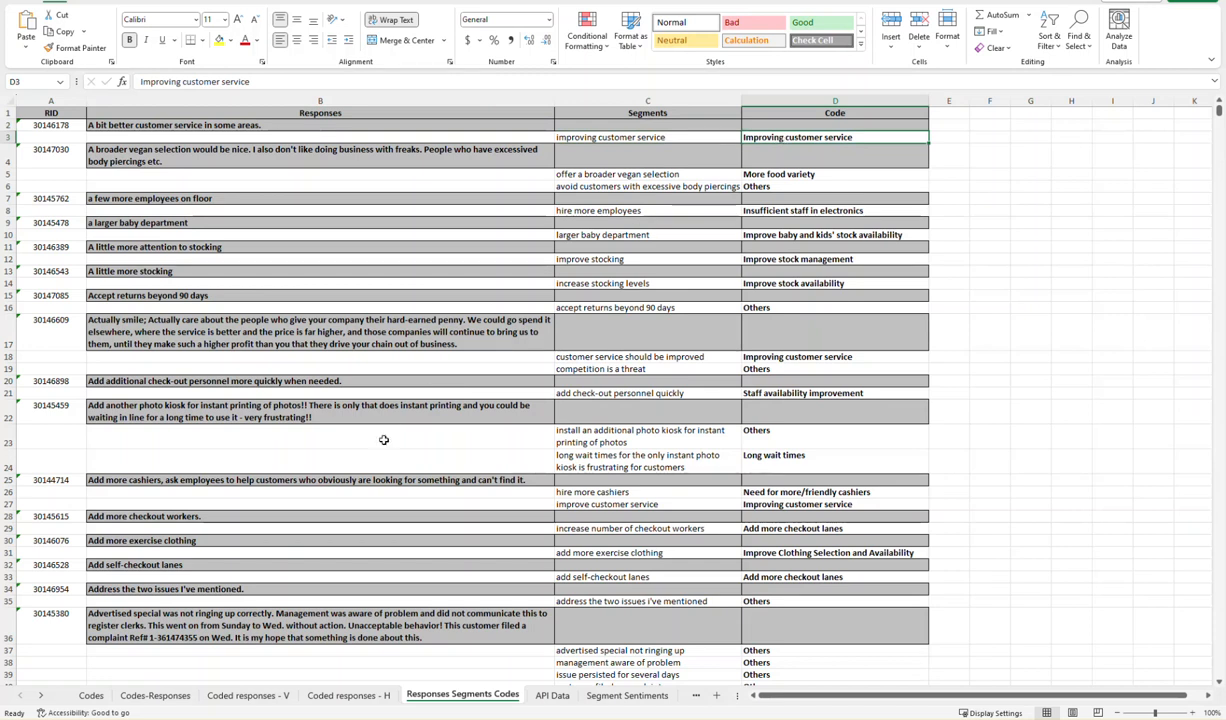
pyautogui.click(348, 330)
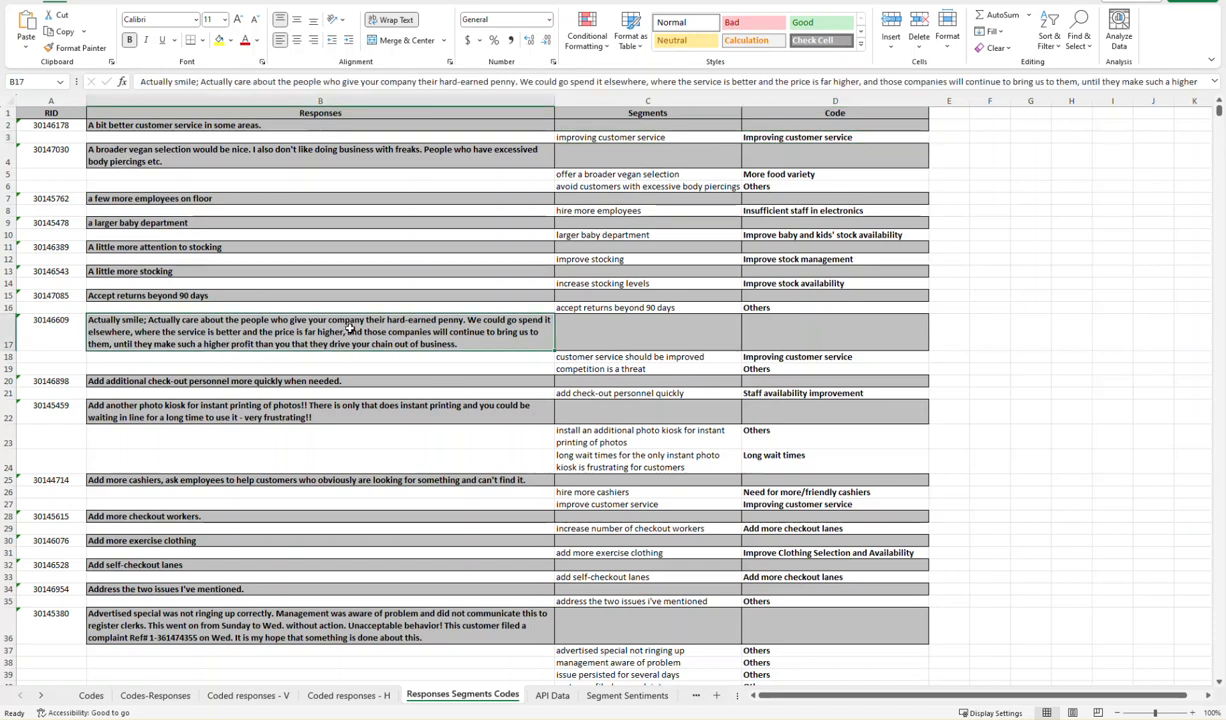
pyautogui.click(655, 358)
pyautogui.click(657, 370)
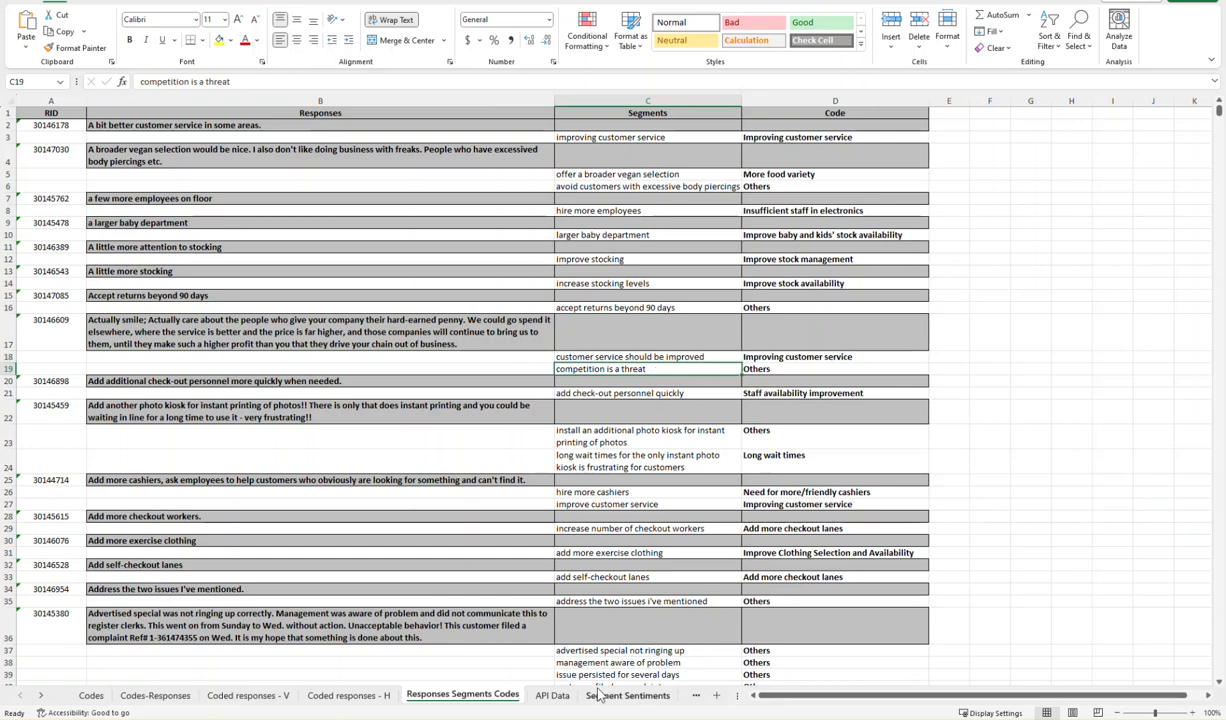
# - Examine the API Data sheet's columns, from RID, Variables, Segments, Sentiment and Codes across to Month, Region and Verbatim
pyautogui.click(554, 695)
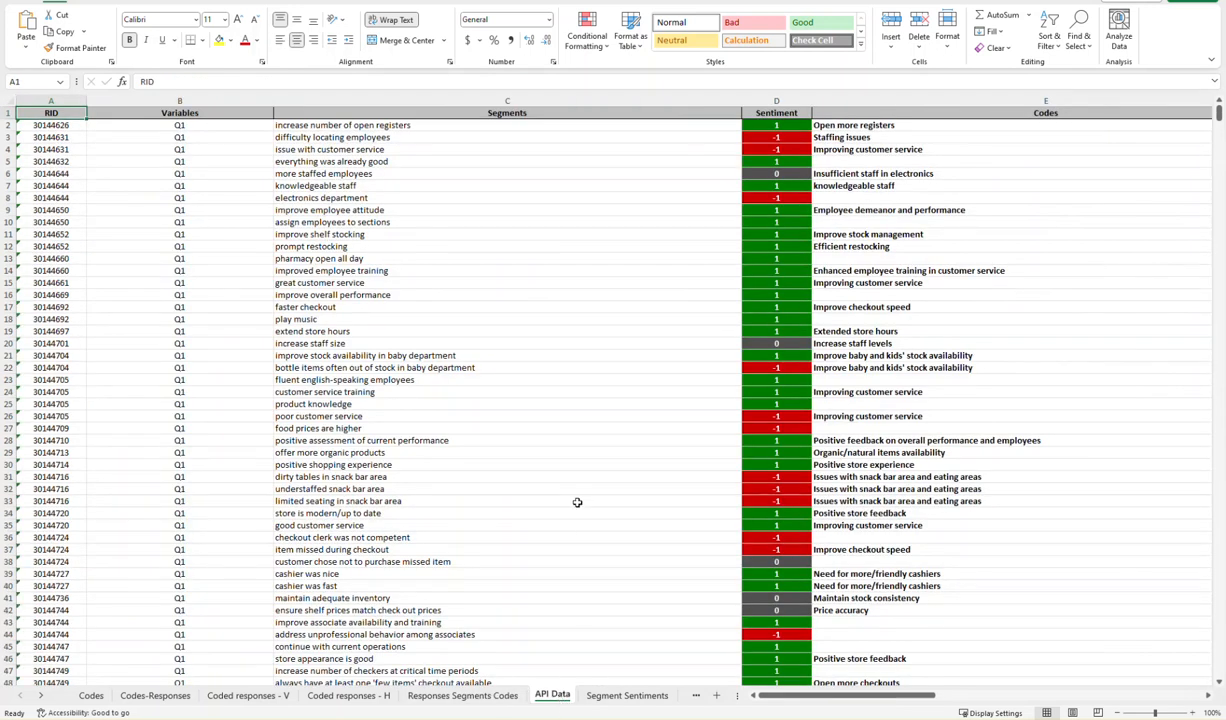
pyautogui.click(69, 99)
pyautogui.moveTo(69, 99); pyautogui.dragTo(95, 99)
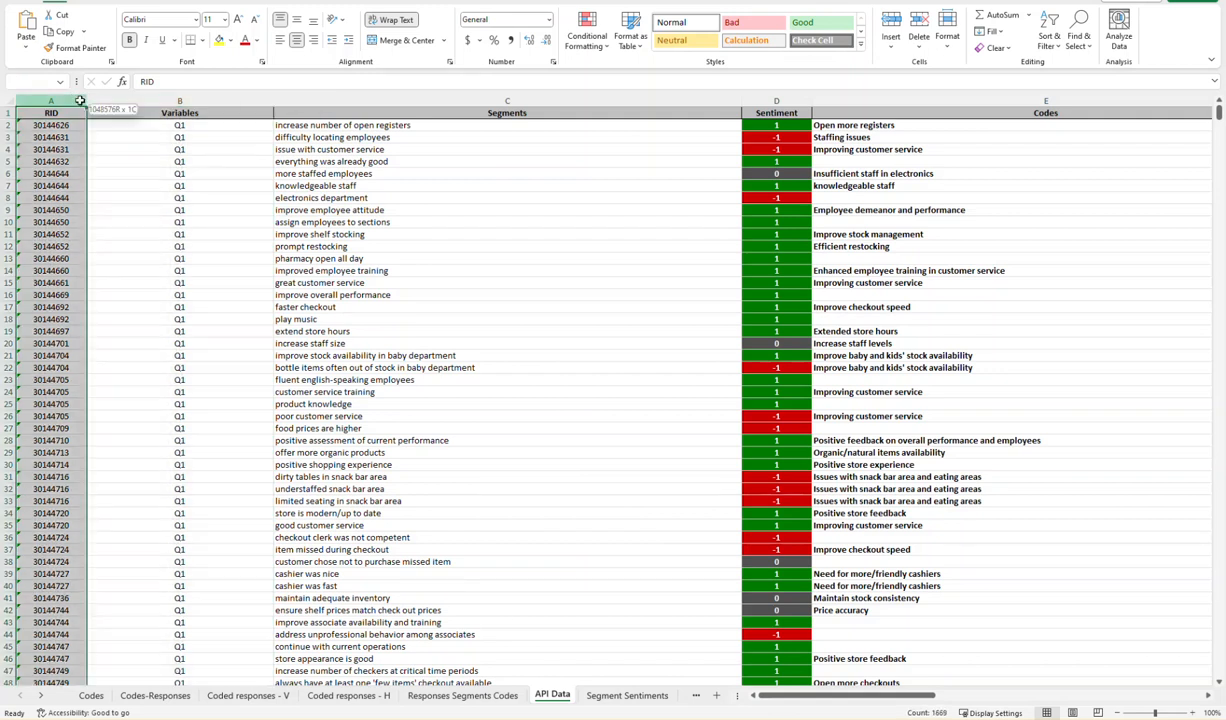
pyautogui.click(185, 99)
pyautogui.click(443, 99)
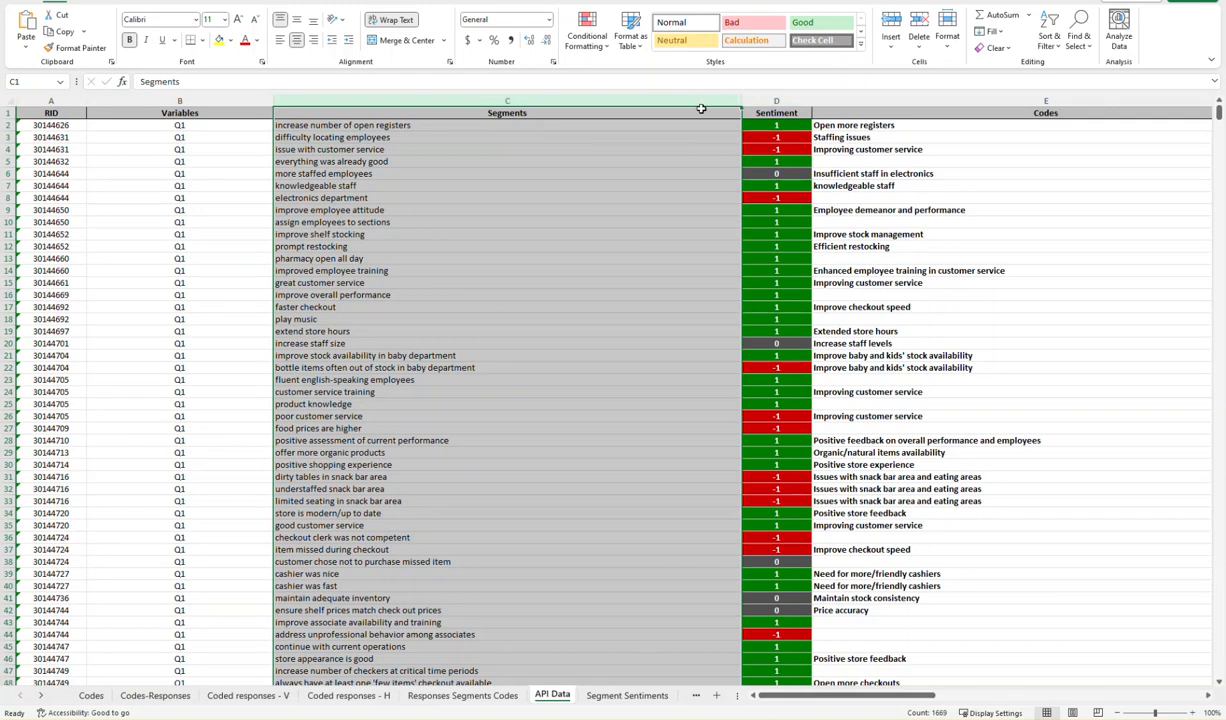
pyautogui.click(775, 99)
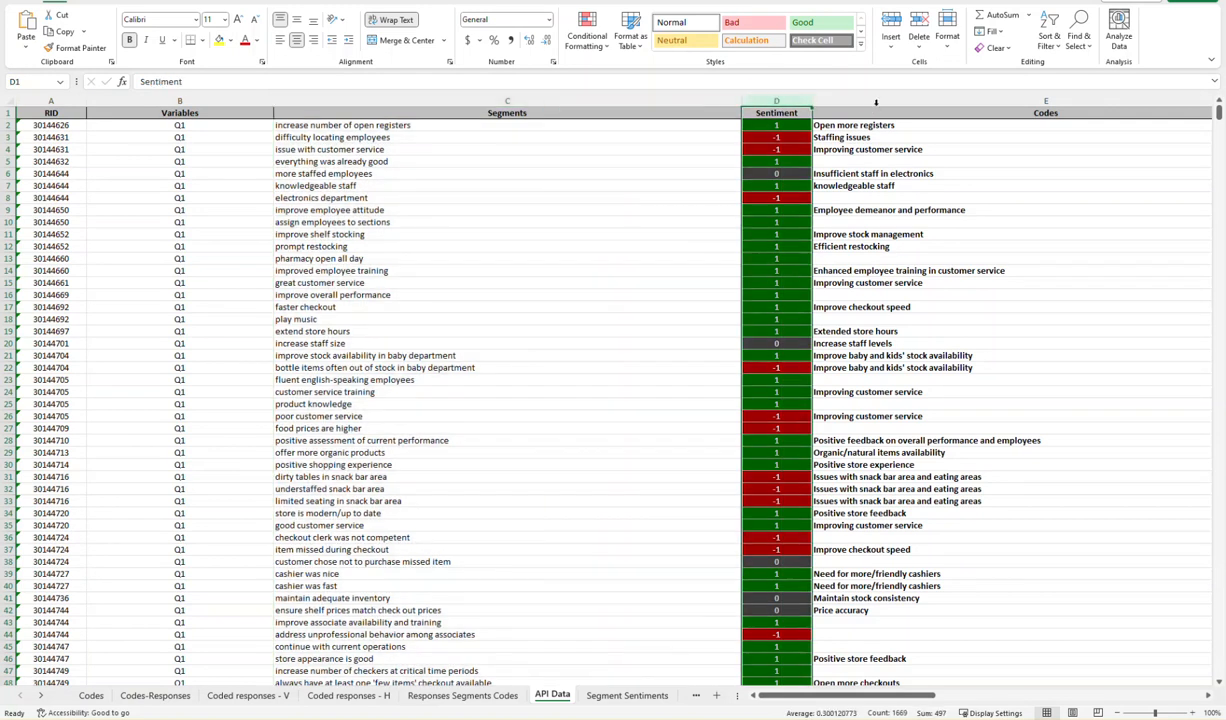
pyautogui.click(828, 101)
pyautogui.moveTo(880, 695); pyautogui.dragTo(1027, 700)
pyautogui.moveTo(920, 695); pyautogui.dragTo(1007, 695)
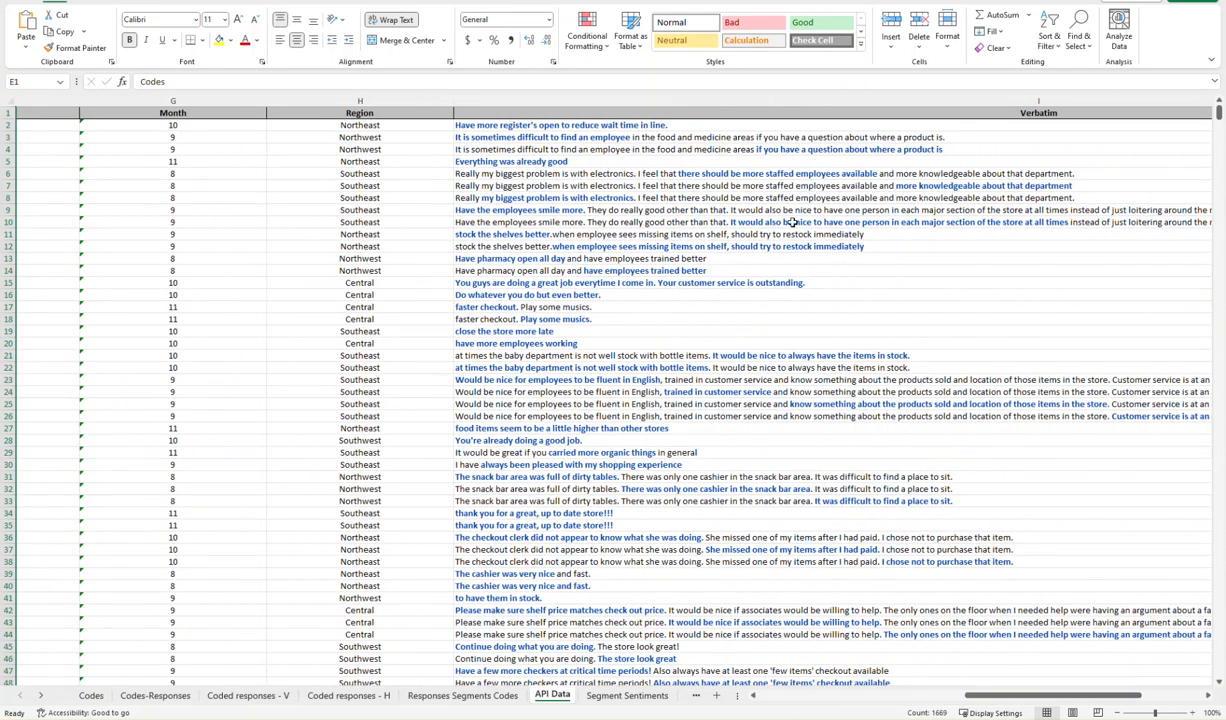
# - Compare the highlighted segments of the same comment in rows 3 and 4 of the API Data sheet's Verbatim column
pyautogui.click(692, 137)
pyautogui.click(698, 148)
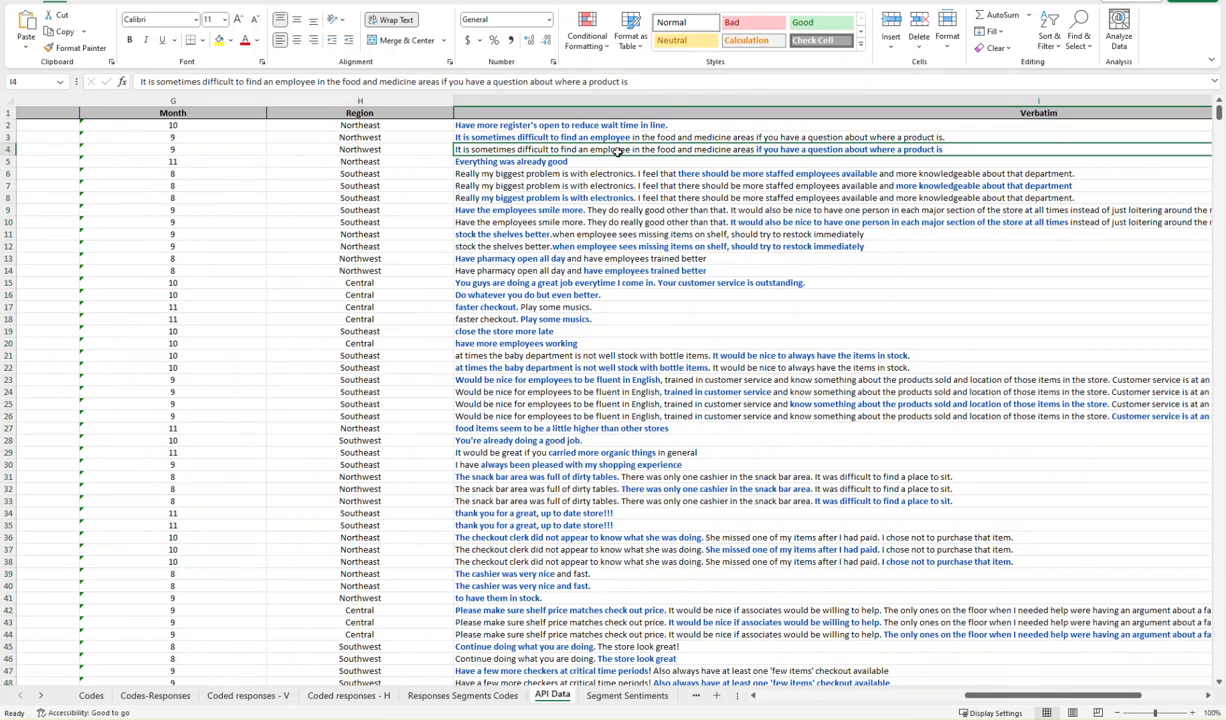
pyautogui.click(622, 137)
pyautogui.click(622, 147)
pyautogui.moveTo(1035, 700); pyautogui.dragTo(830, 696)
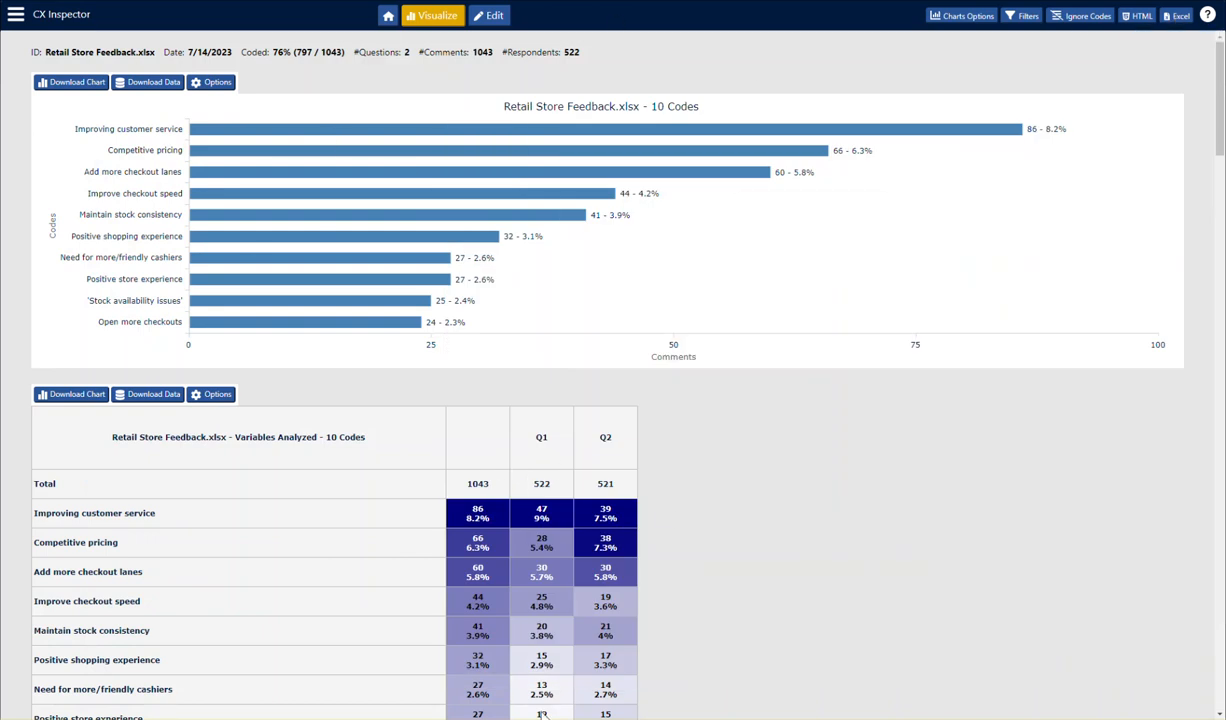
# - Switch to CX Inspector's Edit view, list the Competitive pricing segments, and view the source response for "lower competitive prices"
pyautogui.click(490, 18)
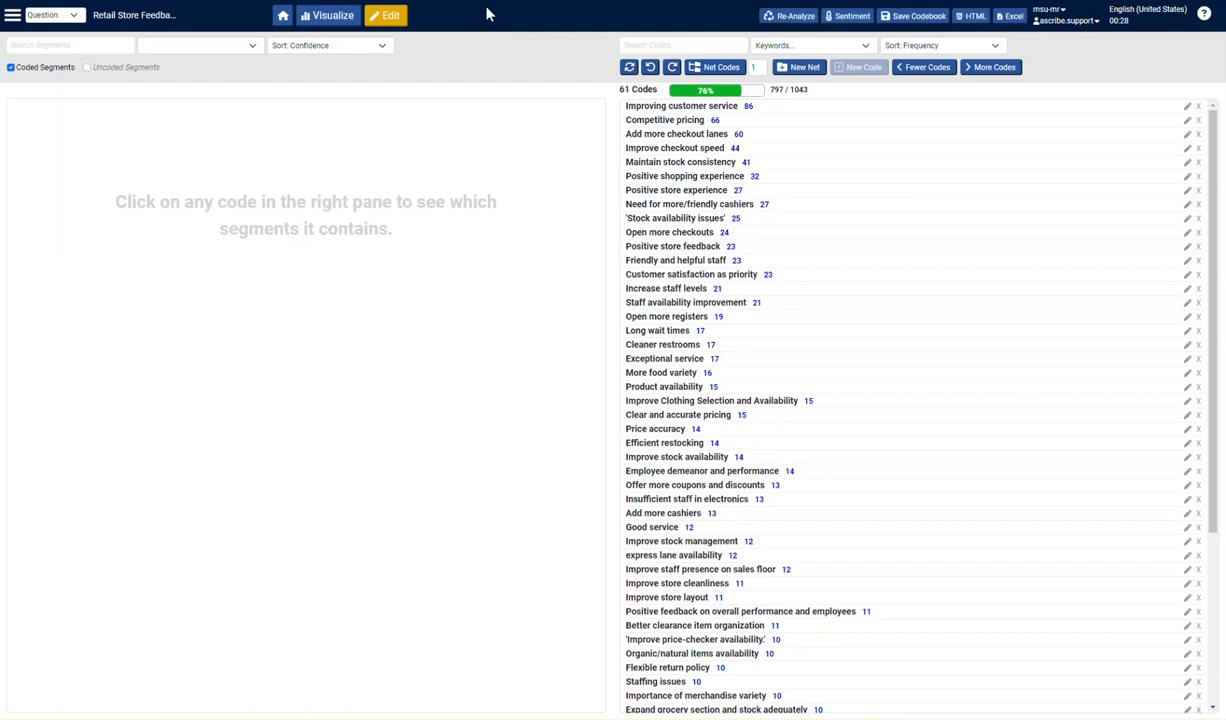
pyautogui.click(790, 122)
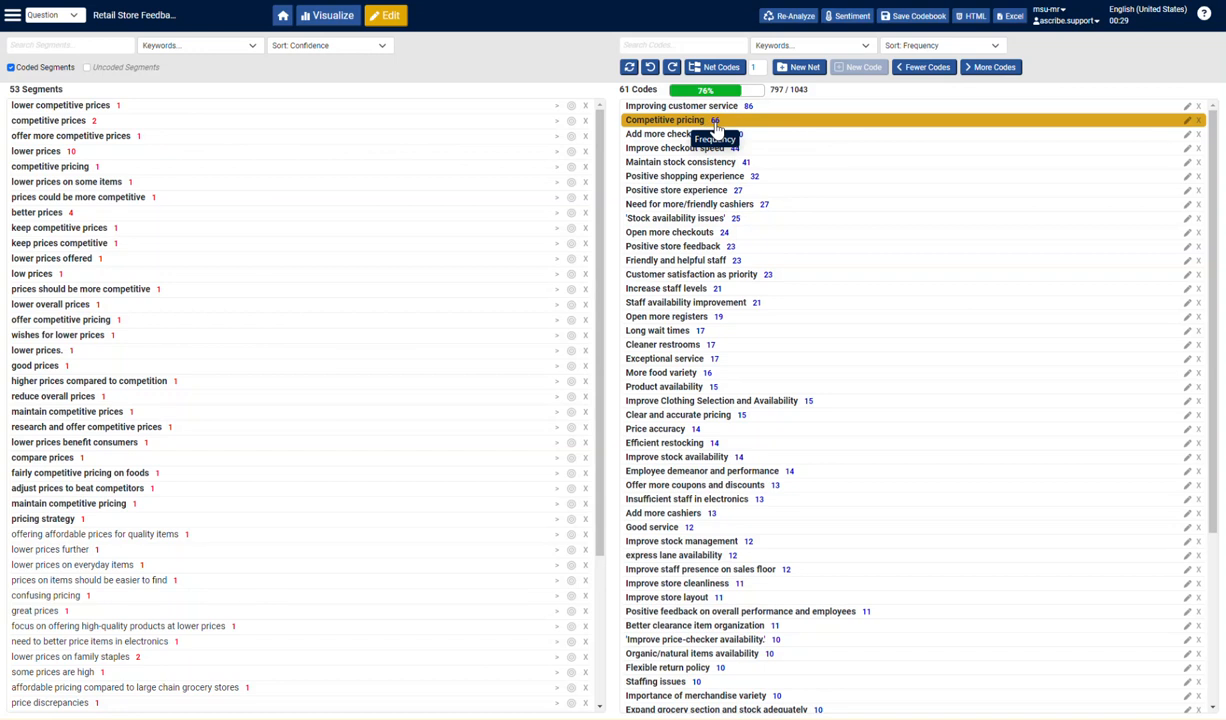
pyautogui.click(117, 106)
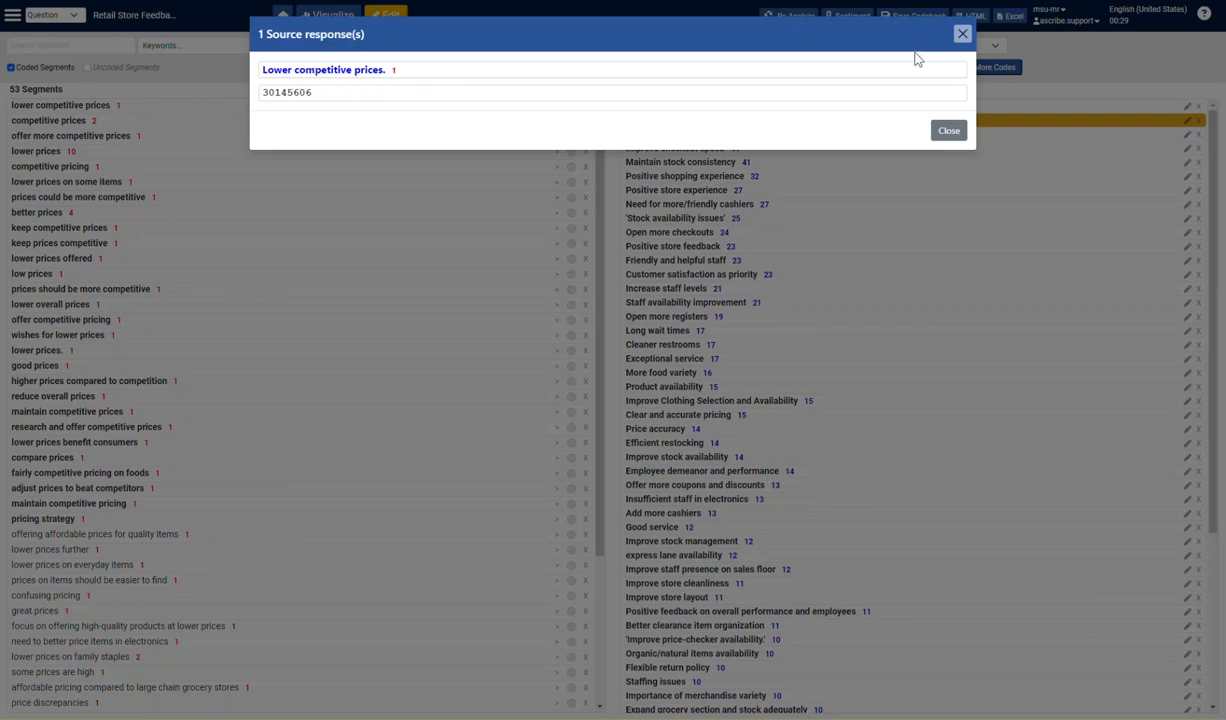
pyautogui.click(962, 36)
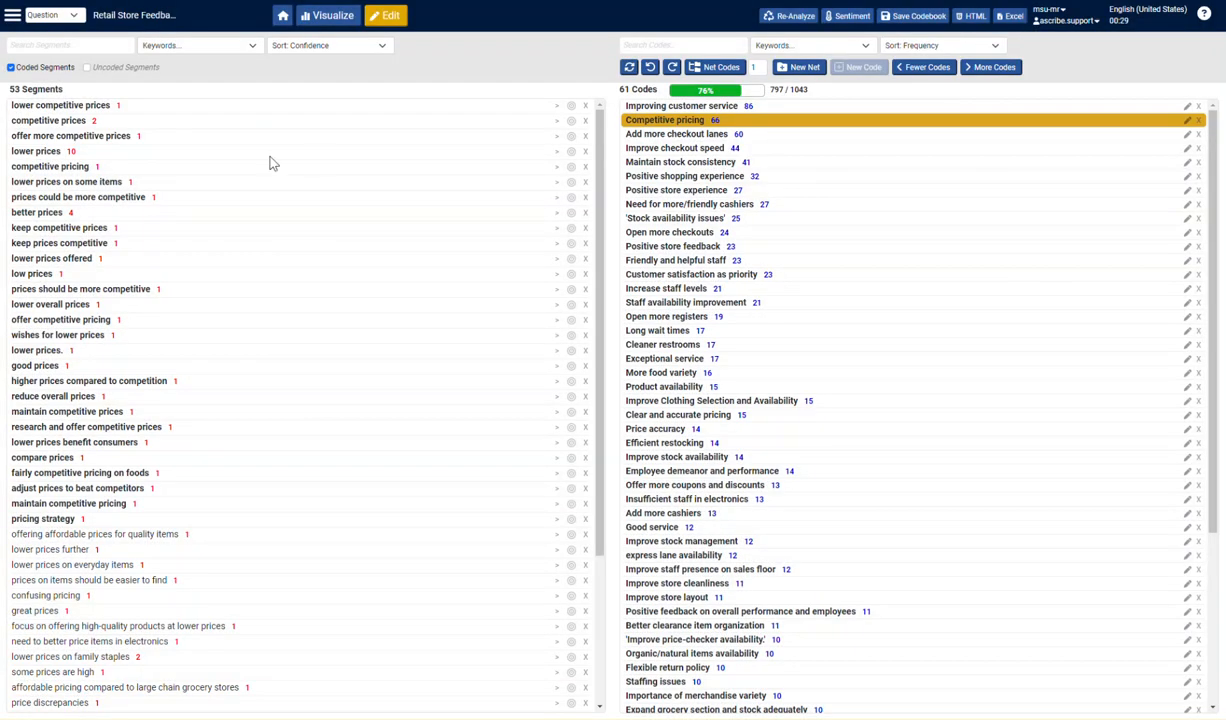
# - Review the source responses for "lower prices" and "better prices", including the code suggestions for the comment about the removed sale sign
pyautogui.click(71, 152)
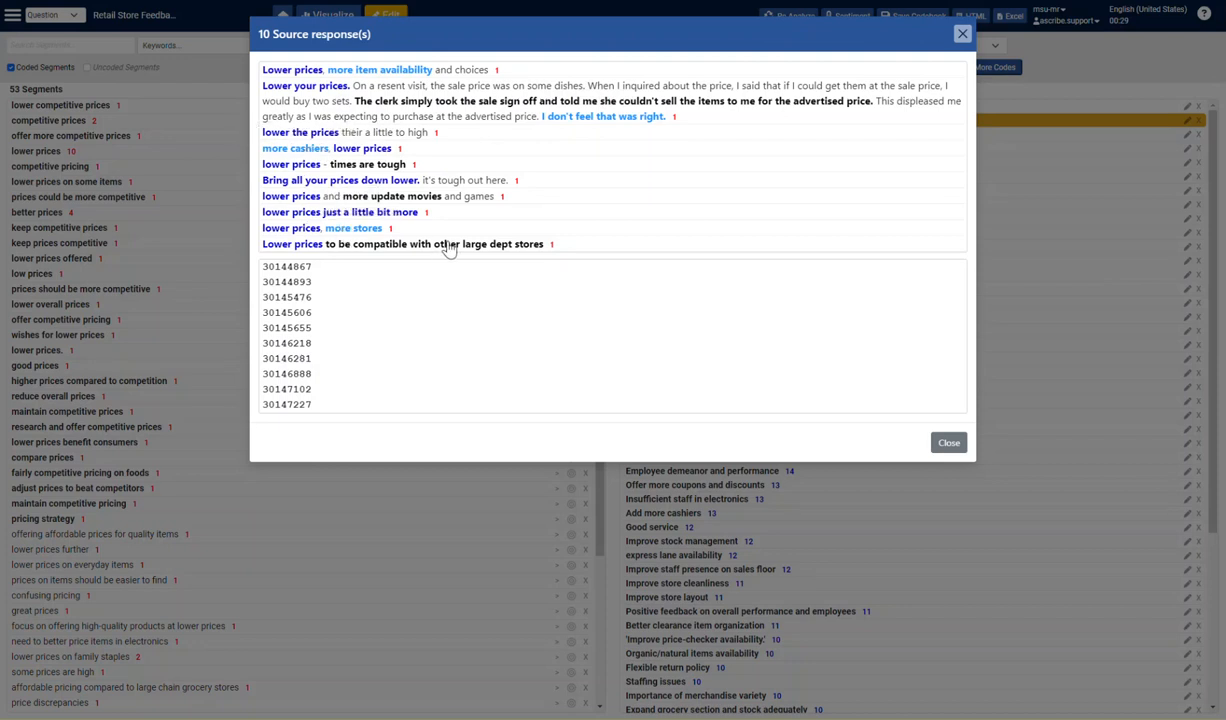
pyautogui.click(555, 108)
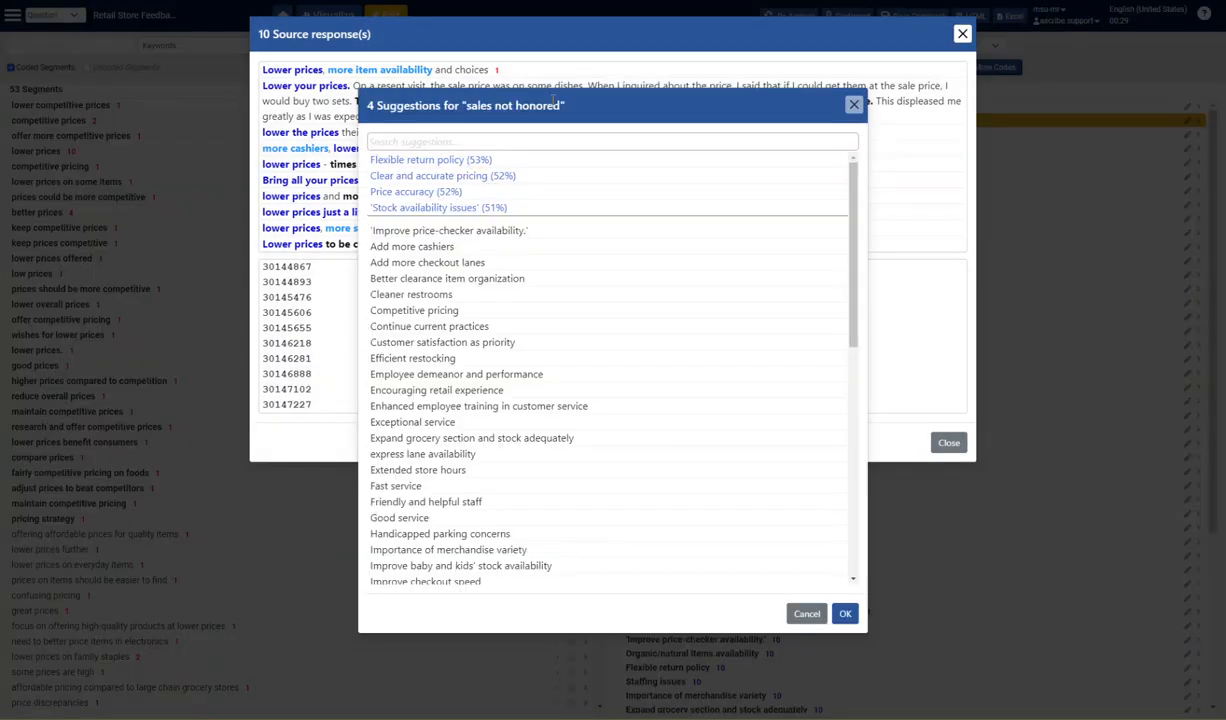
pyautogui.click(854, 106)
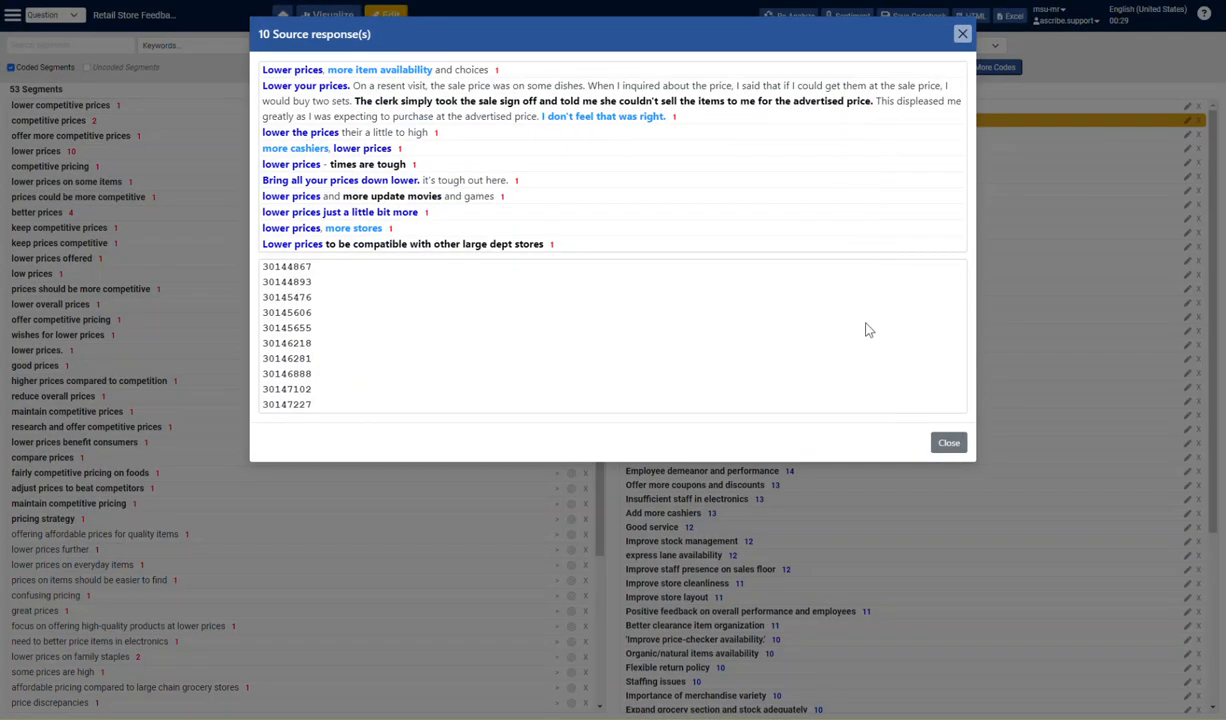
pyautogui.click(962, 33)
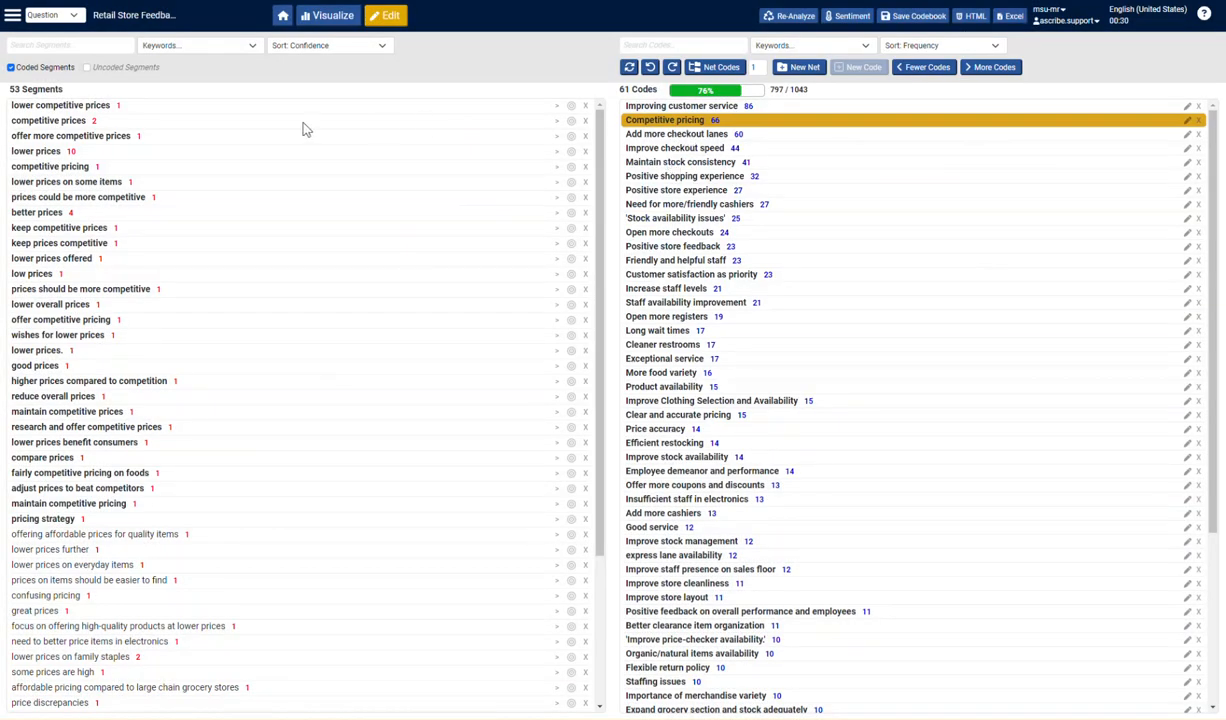
pyautogui.click(71, 213)
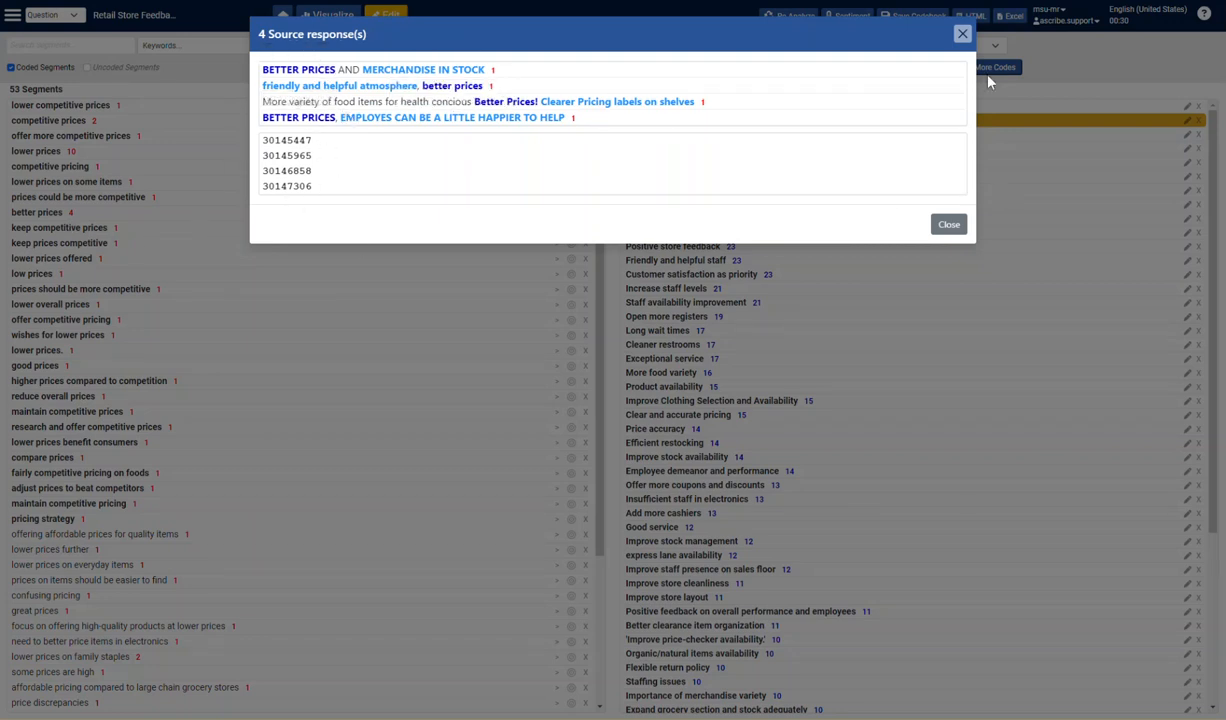
pyautogui.click(961, 34)
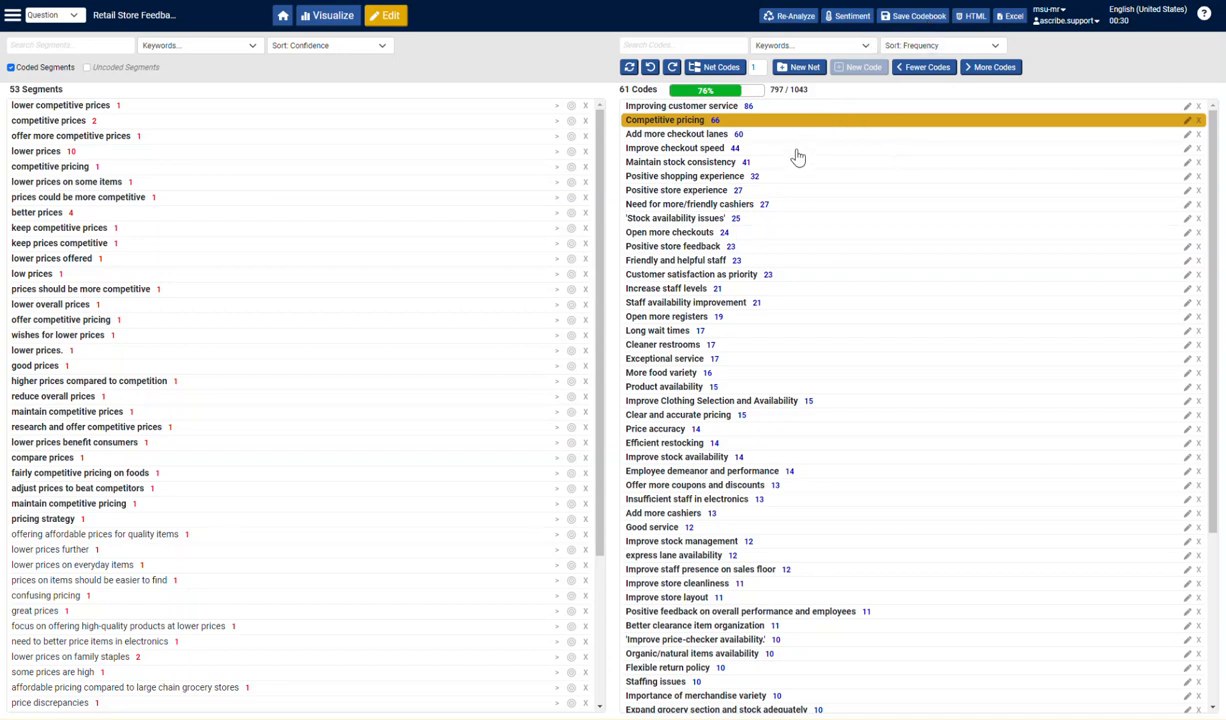
# - Group the codes into nets automatically and look through the nets from General Store Improvements down to Other Codes
pyautogui.click(722, 72)
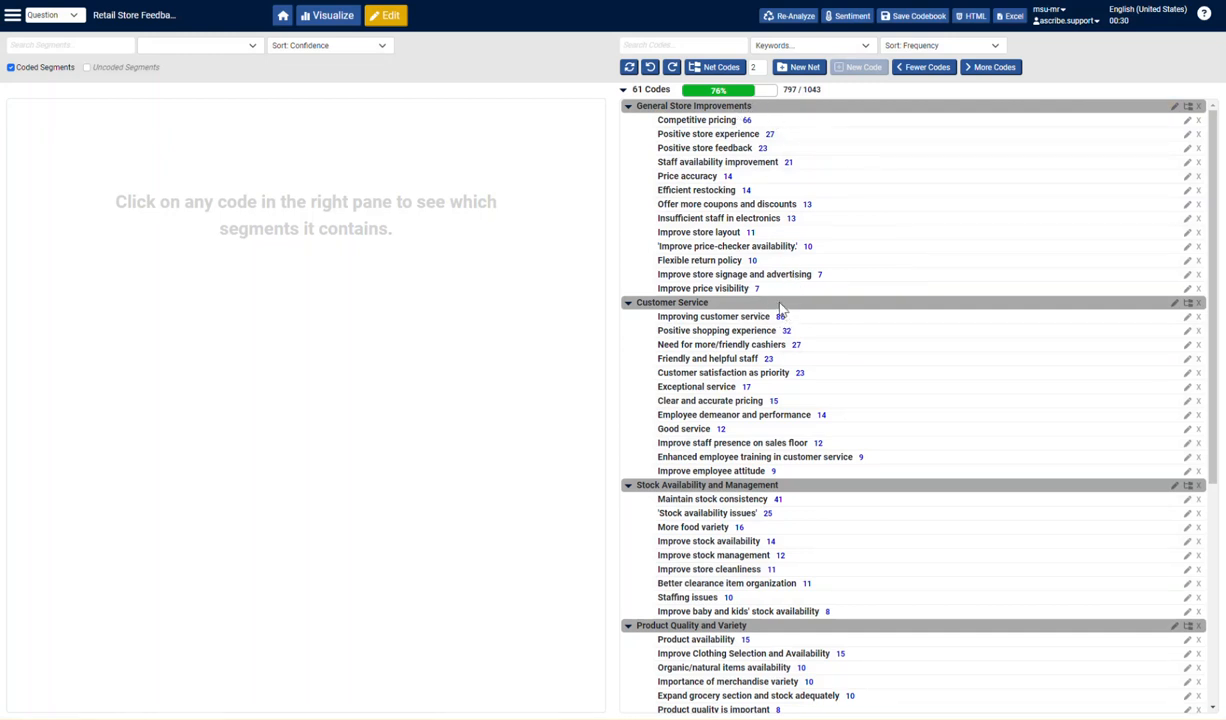
pyautogui.click(762, 71)
pyautogui.scroll(-3, 800, 500)
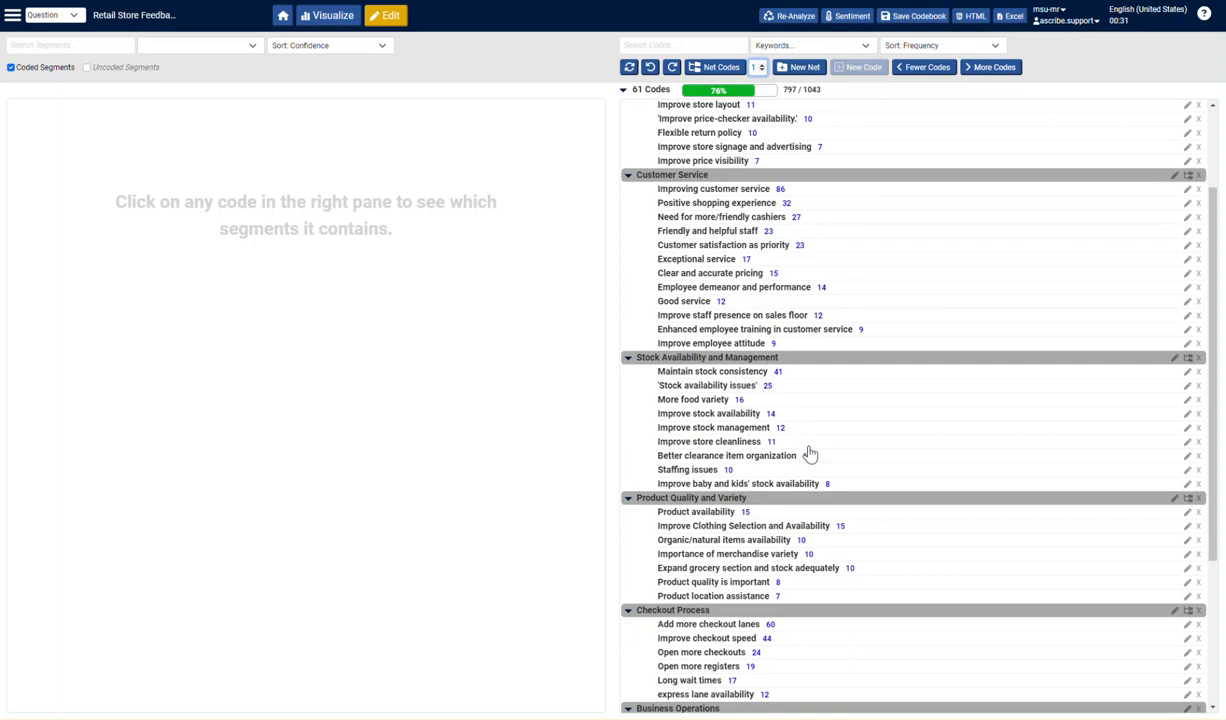
pyautogui.scroll(-1, 808, 454)
pyautogui.scroll(-3, 808, 530)
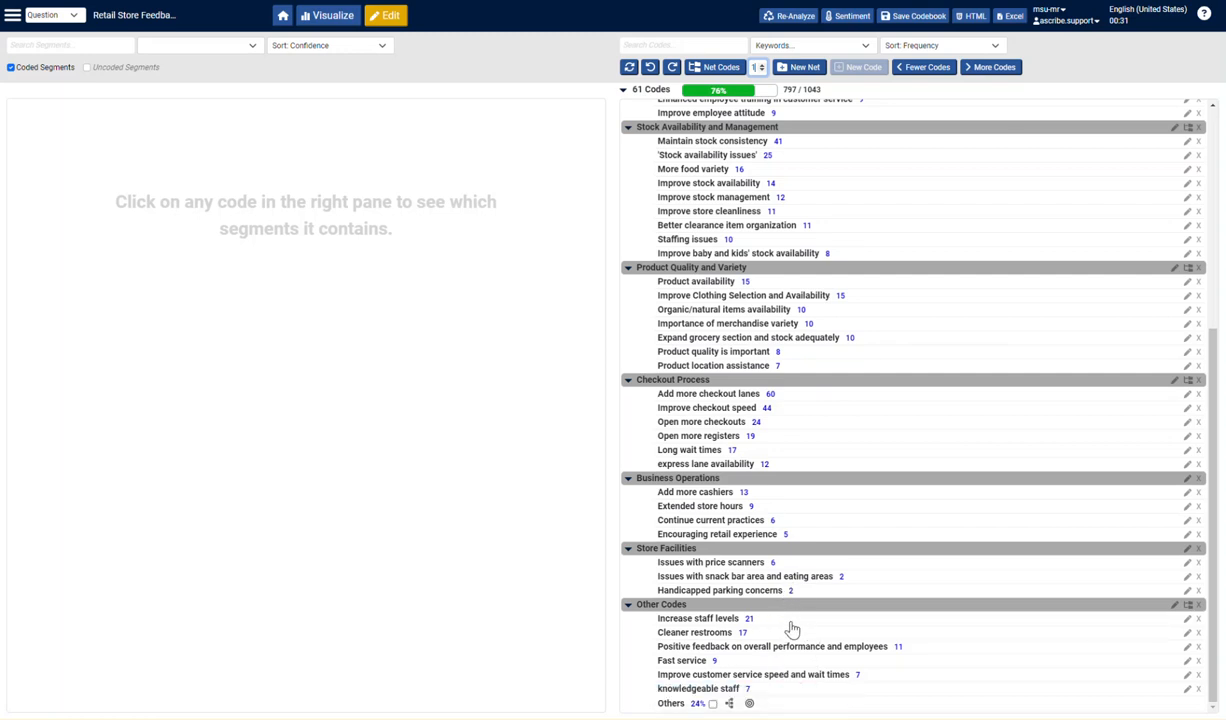
# - Move the Increase staff levels code from the Other Codes net into the Customer Service net
pyautogui.scroll(2, 797, 627)
pyautogui.scroll(-2, 801, 627)
pyautogui.click(800, 627)
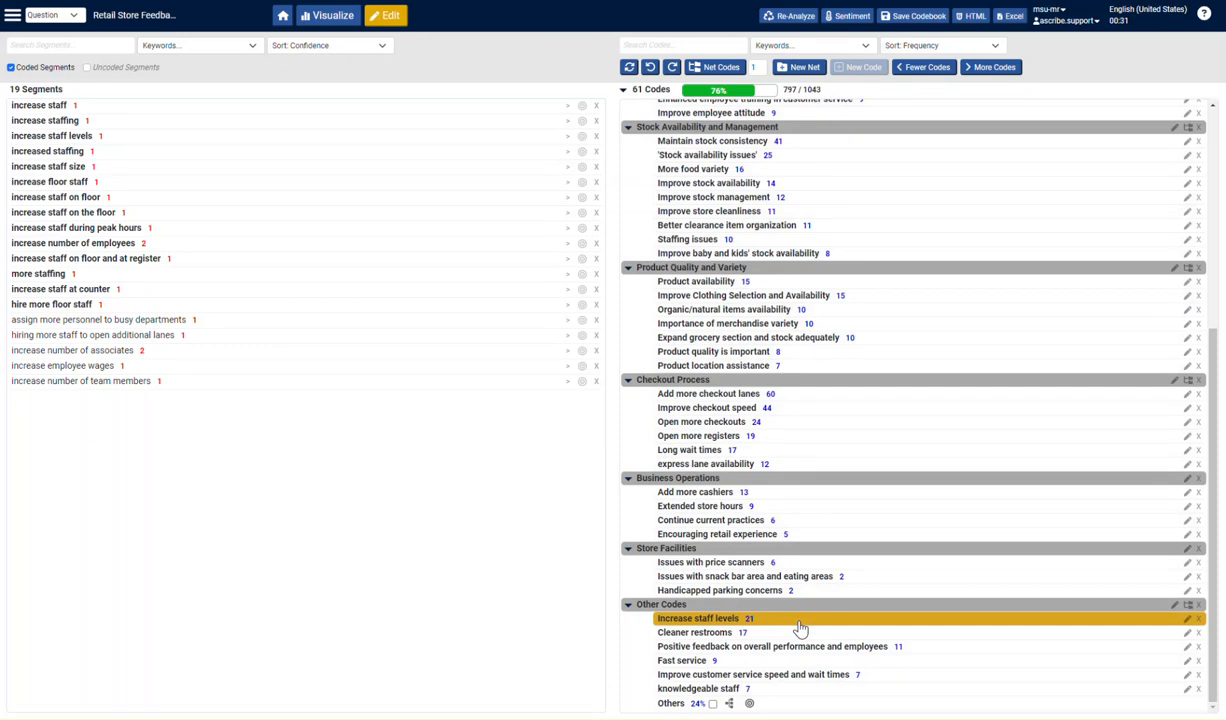
pyautogui.moveTo(797, 627); pyautogui.dragTo(818, 301)
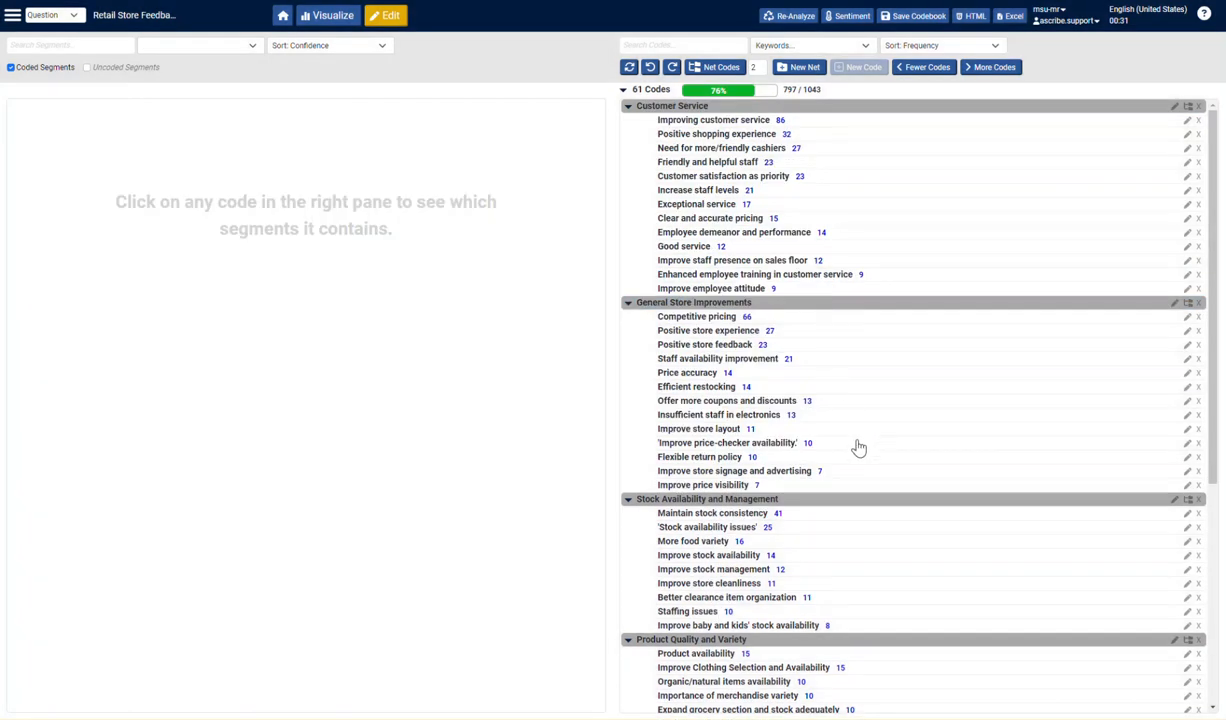
# - Move Fast service, Improve customer service speed and wait times, knowledgeable staff, and Positive feedback on overall performance and employees into the Customer Service net
pyautogui.scroll(-4, 862, 473)
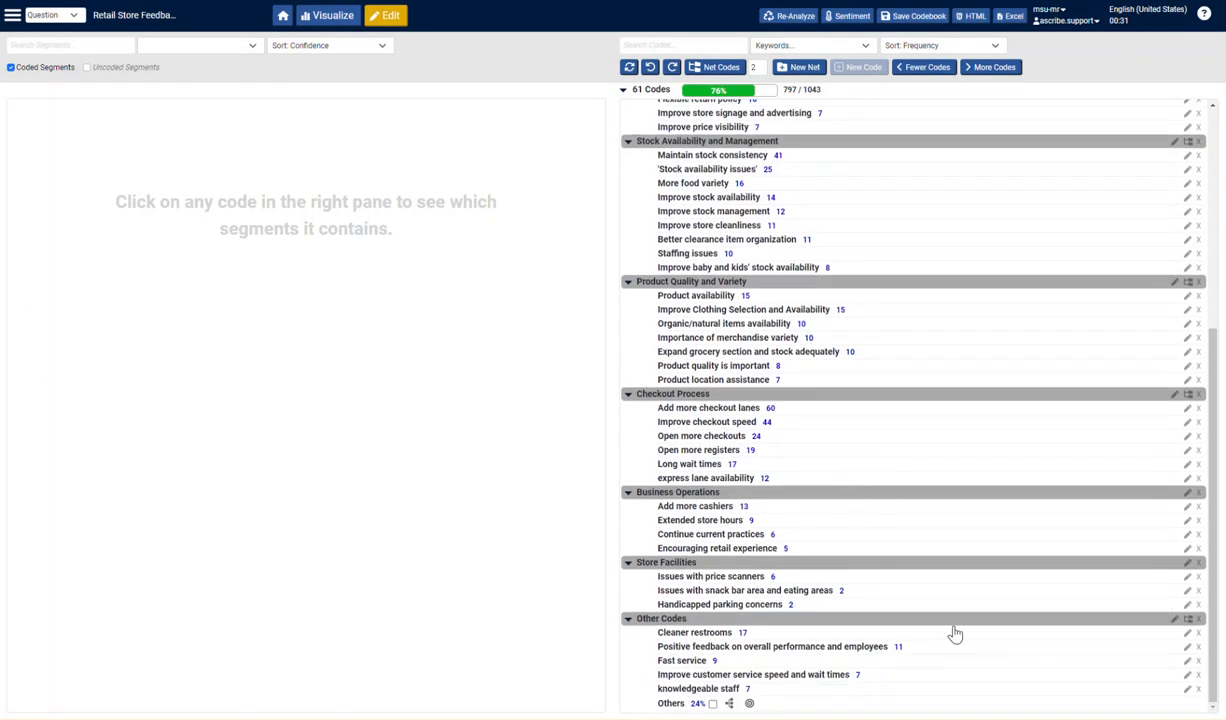
pyautogui.click(790, 660)
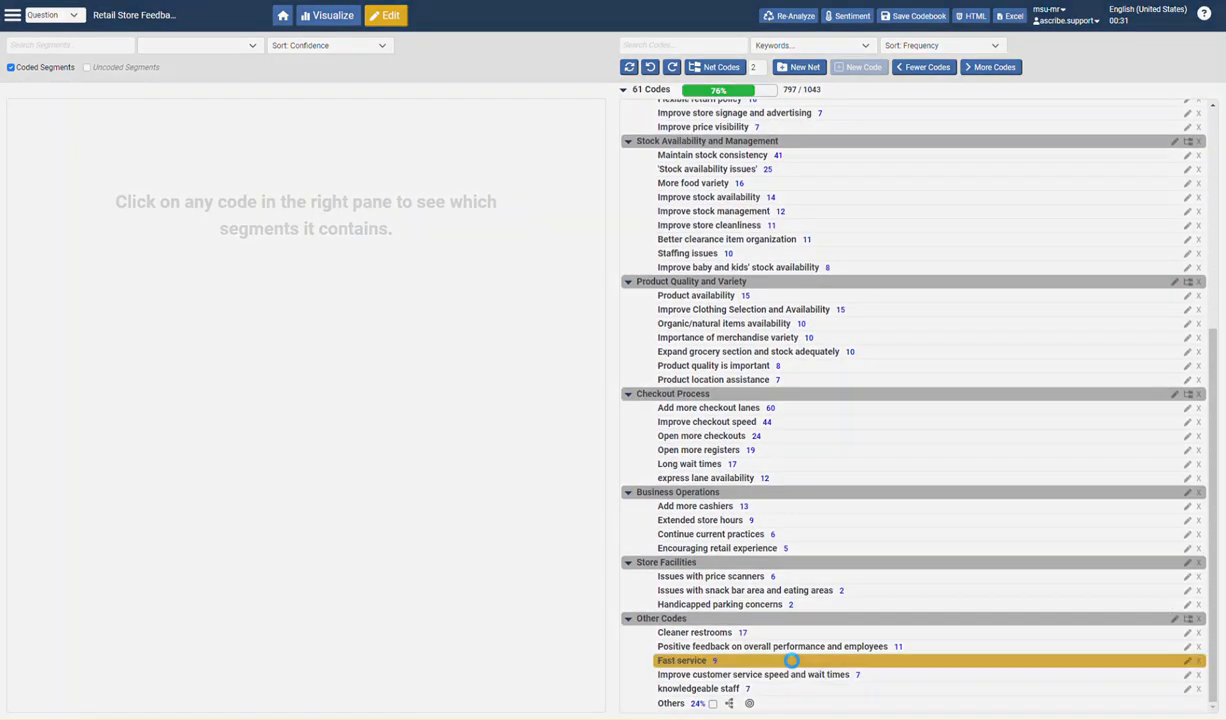
pyautogui.keyDown('ctrl'); pyautogui.click(855, 674); pyautogui.keyUp('ctrl')
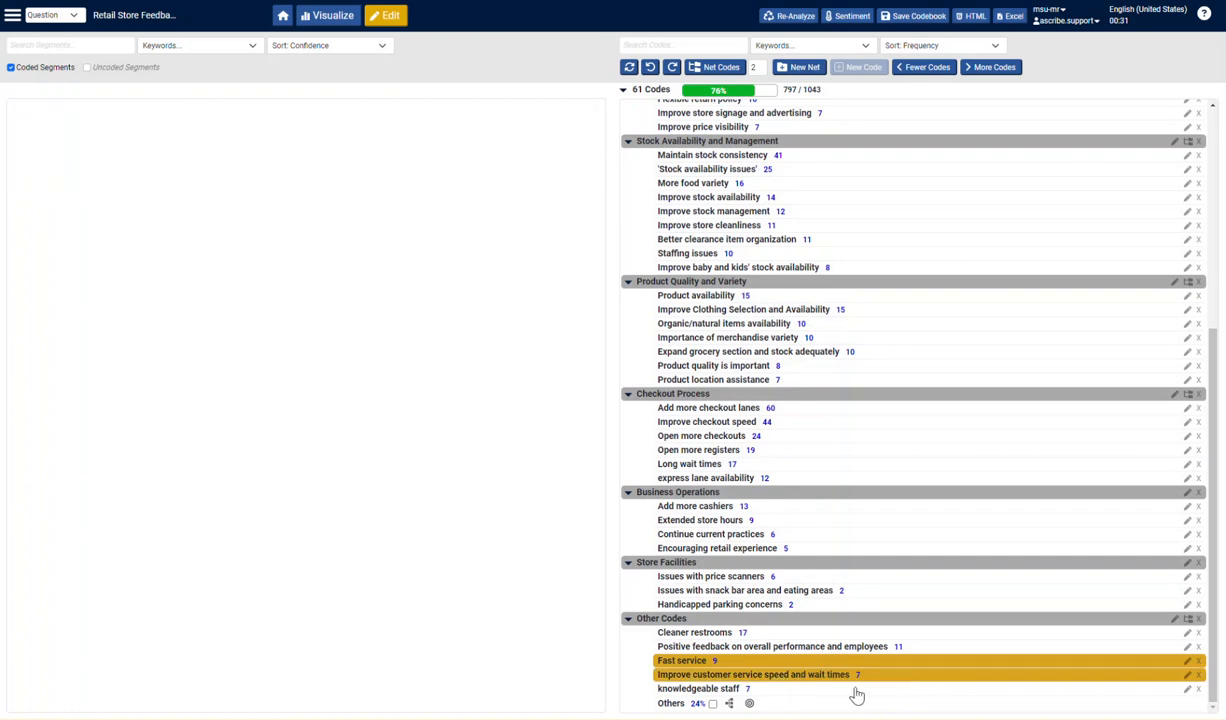
pyautogui.keyDown('ctrl'); pyautogui.click(855, 688); pyautogui.keyUp('ctrl')
pyautogui.keyDown('ctrl'); pyautogui.click(932, 648); pyautogui.keyUp('ctrl')
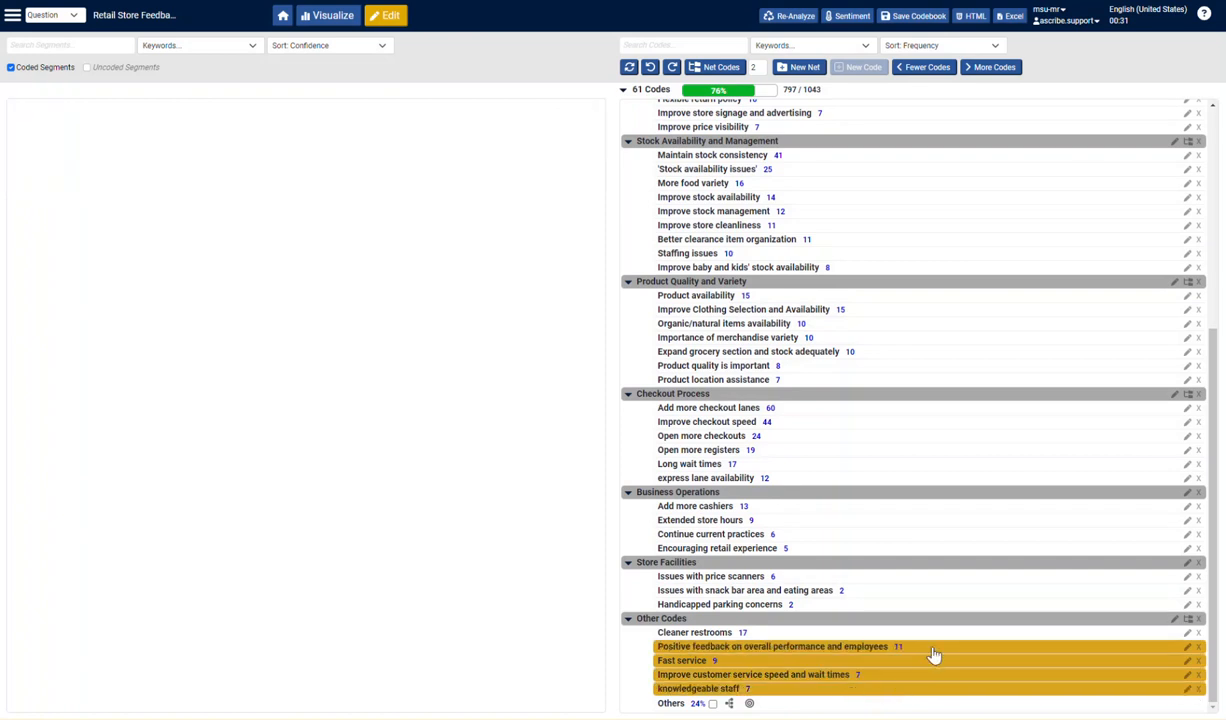
pyautogui.moveTo(855, 655); pyautogui.dragTo(857, 113)
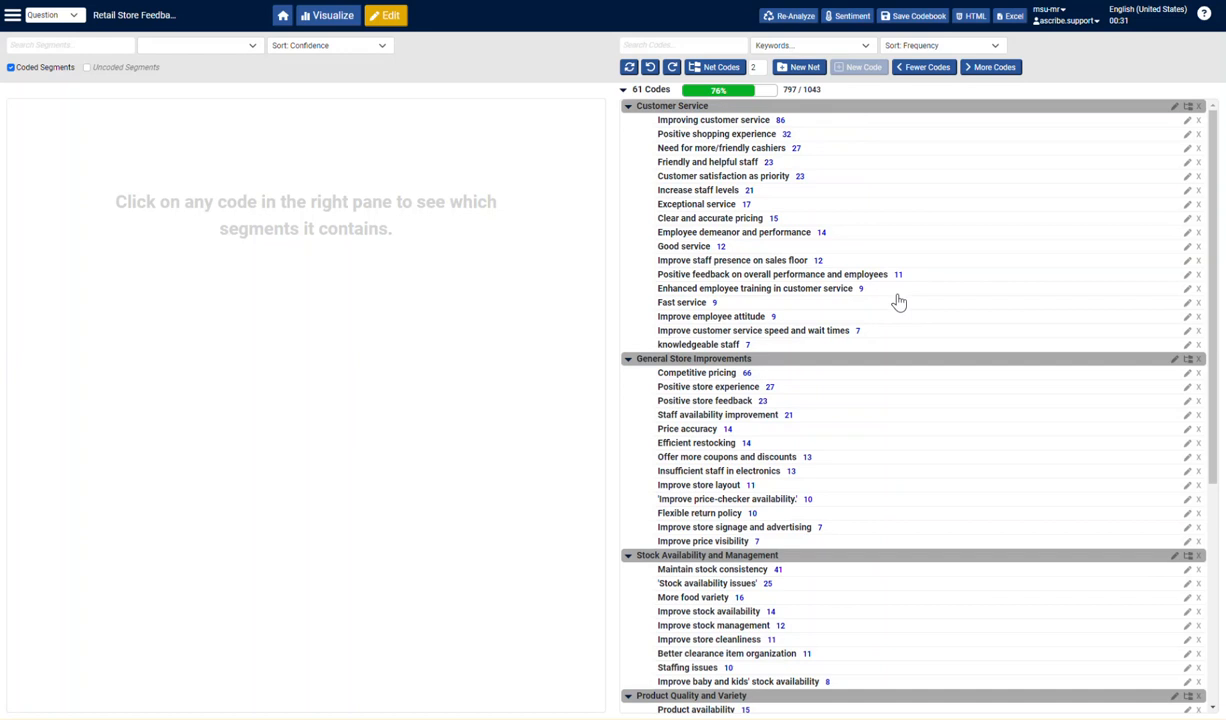
# - Nest the whole Checkout Process net inside the Customer Service net and review its codes there
pyautogui.scroll(-5, 906, 380)
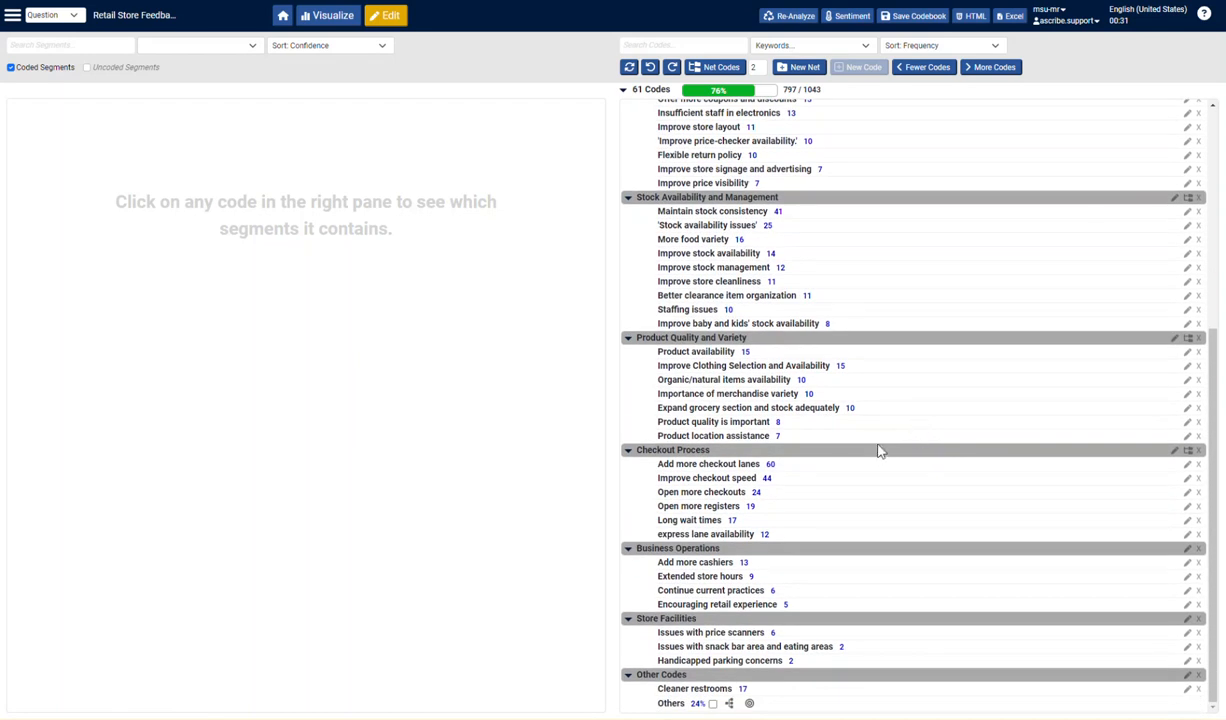
pyautogui.moveTo(870, 458); pyautogui.dragTo(886, 139)
pyautogui.moveTo(893, 140); pyautogui.dragTo(888, 104)
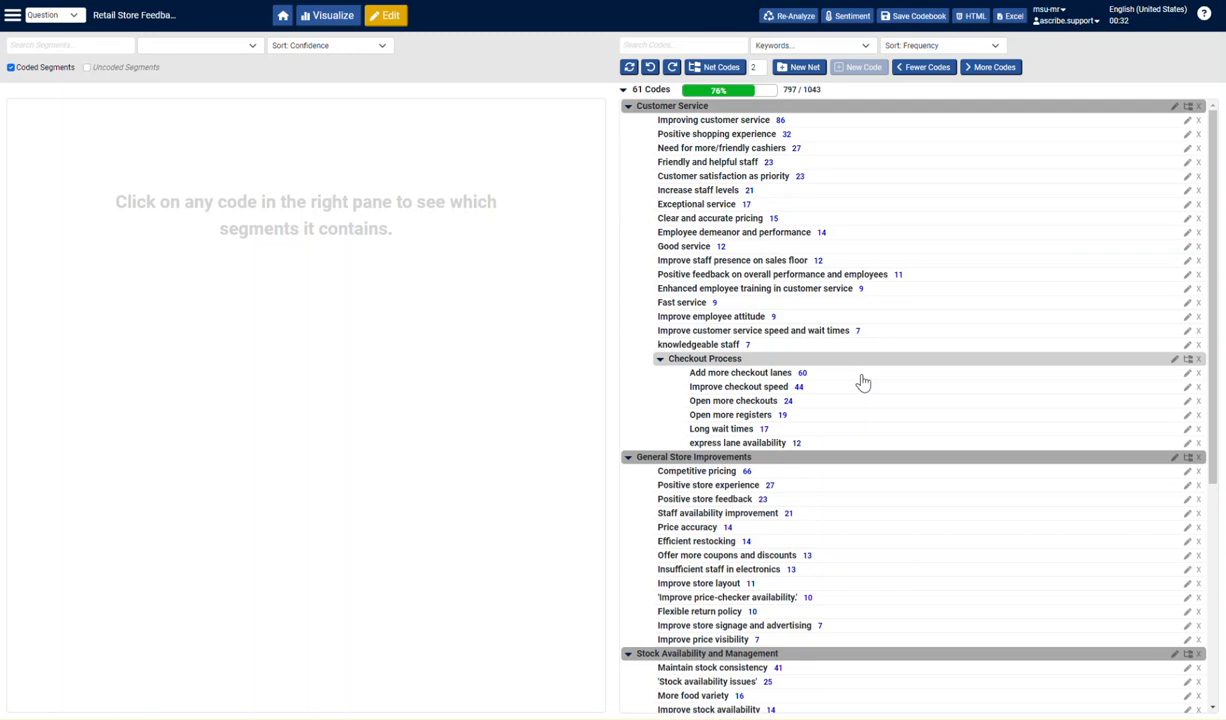
pyautogui.scroll(-5, 863, 381)
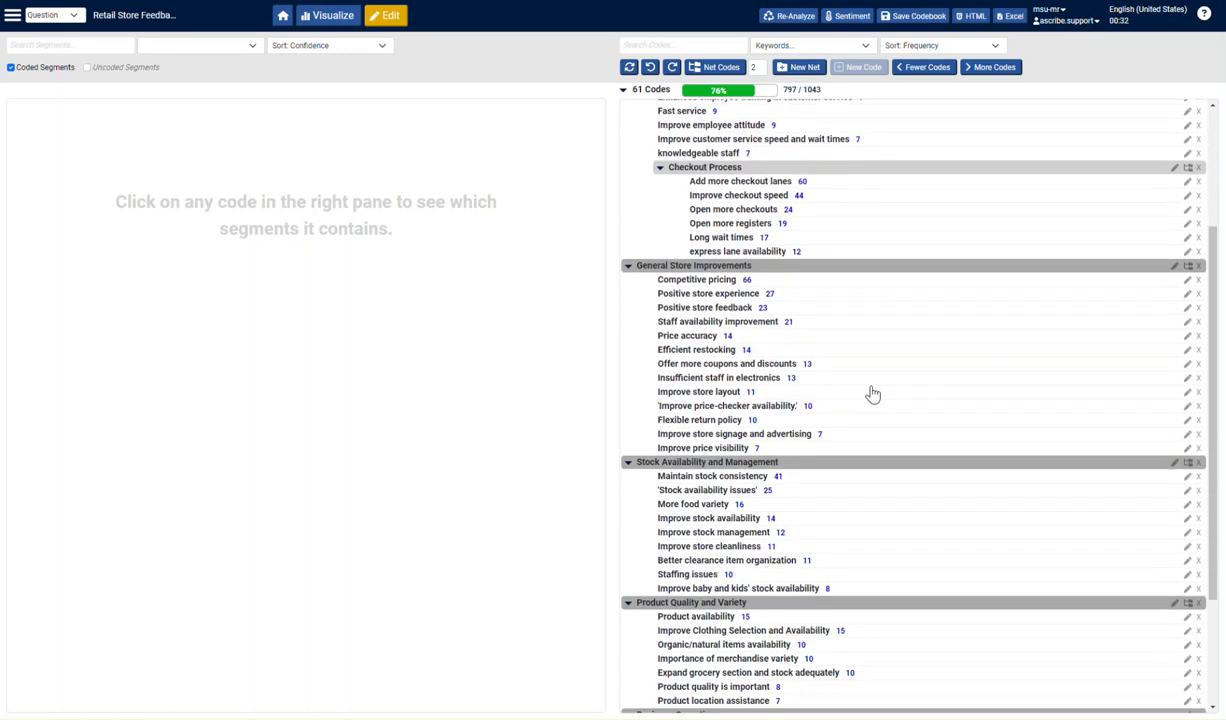
pyautogui.scroll(5, 874, 399)
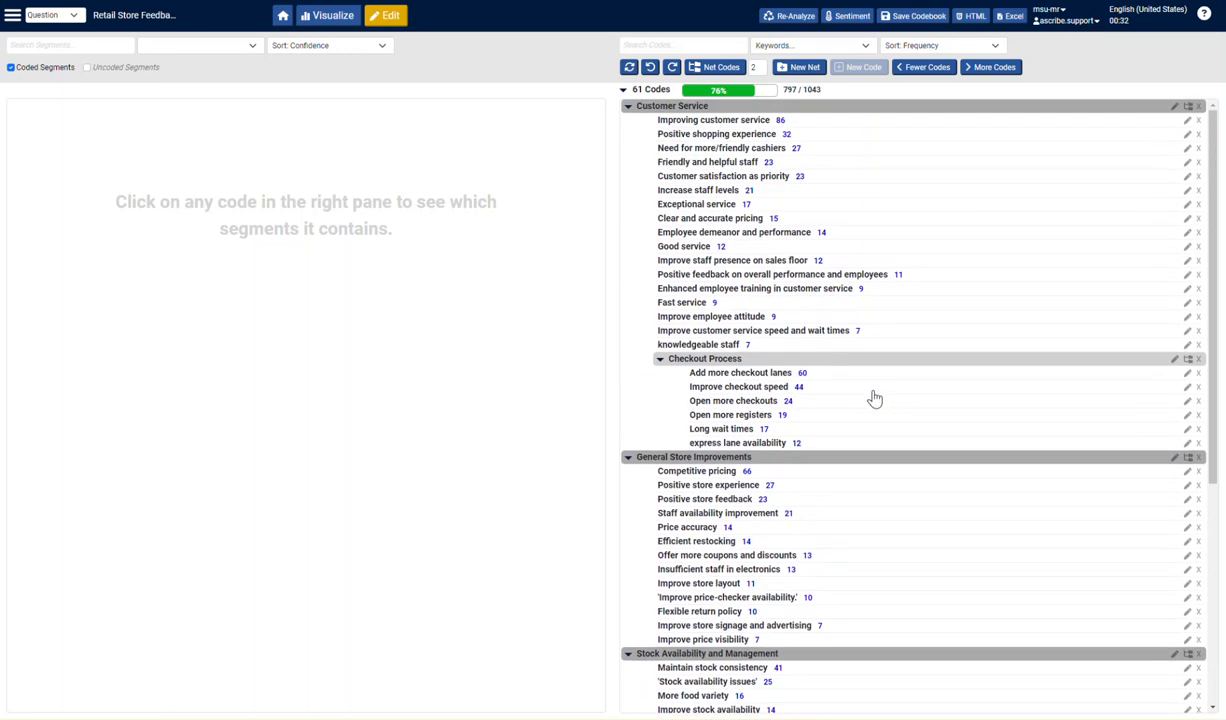
# - Select Others under Other Codes and look through the list of segments it contains
pyautogui.scroll(-5, 874, 399)
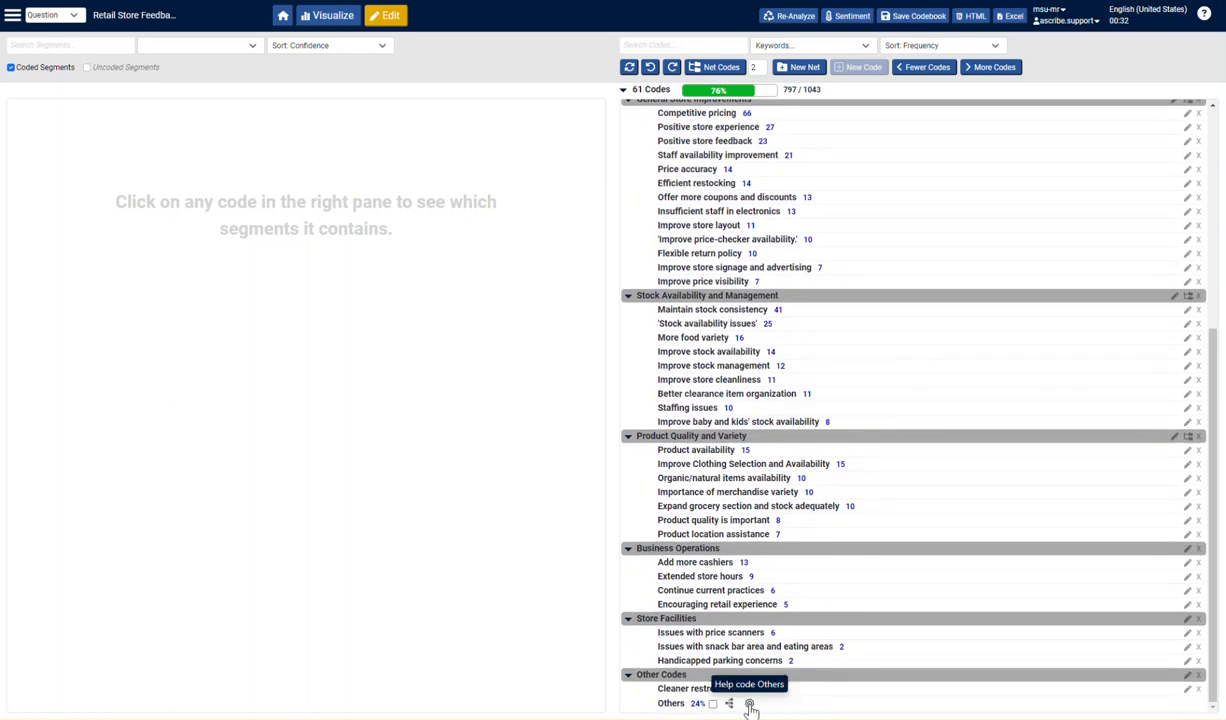
pyautogui.click(718, 703)
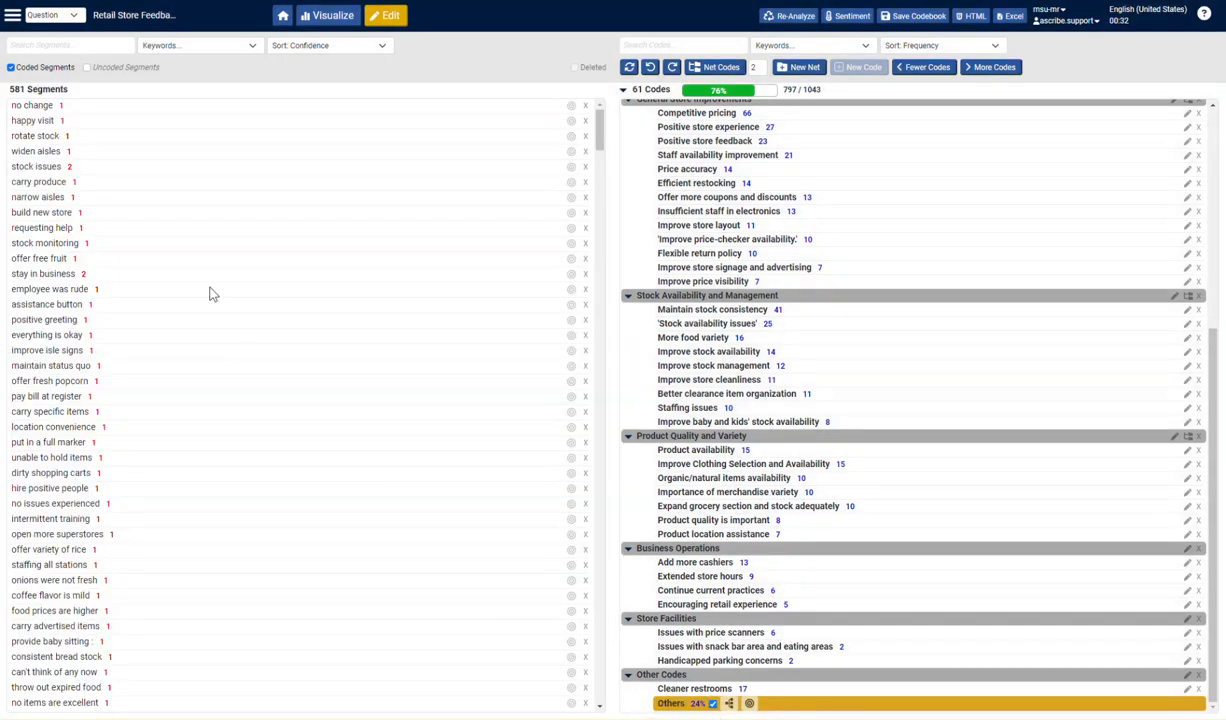
pyautogui.scroll(-15, 80, 118)
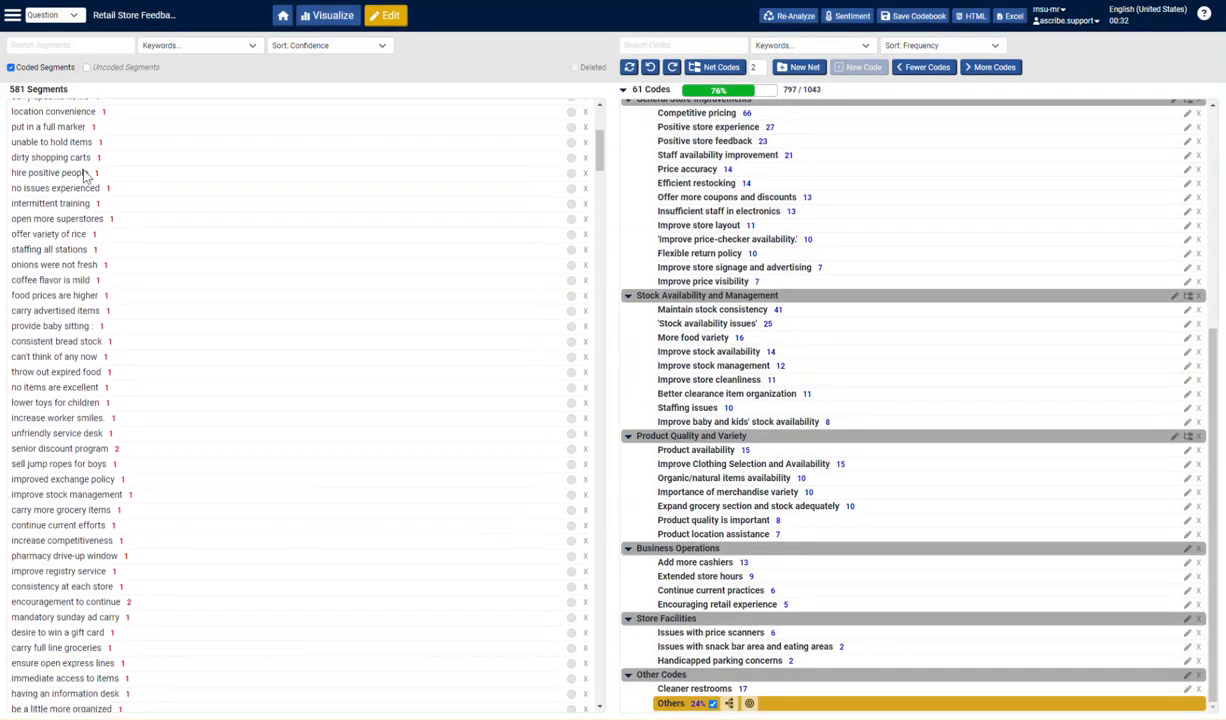
pyautogui.scroll(-10, 200, 370)
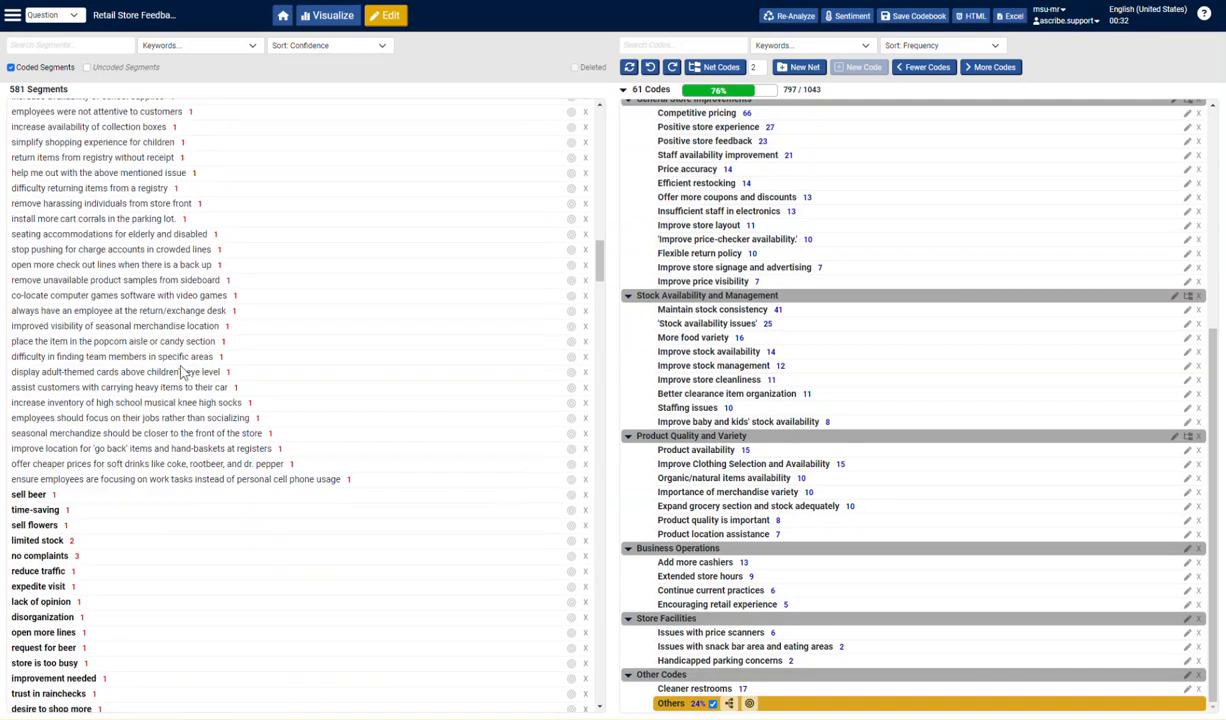
pyautogui.scroll(13, 260, 395)
pyautogui.scroll(10, 277, 394)
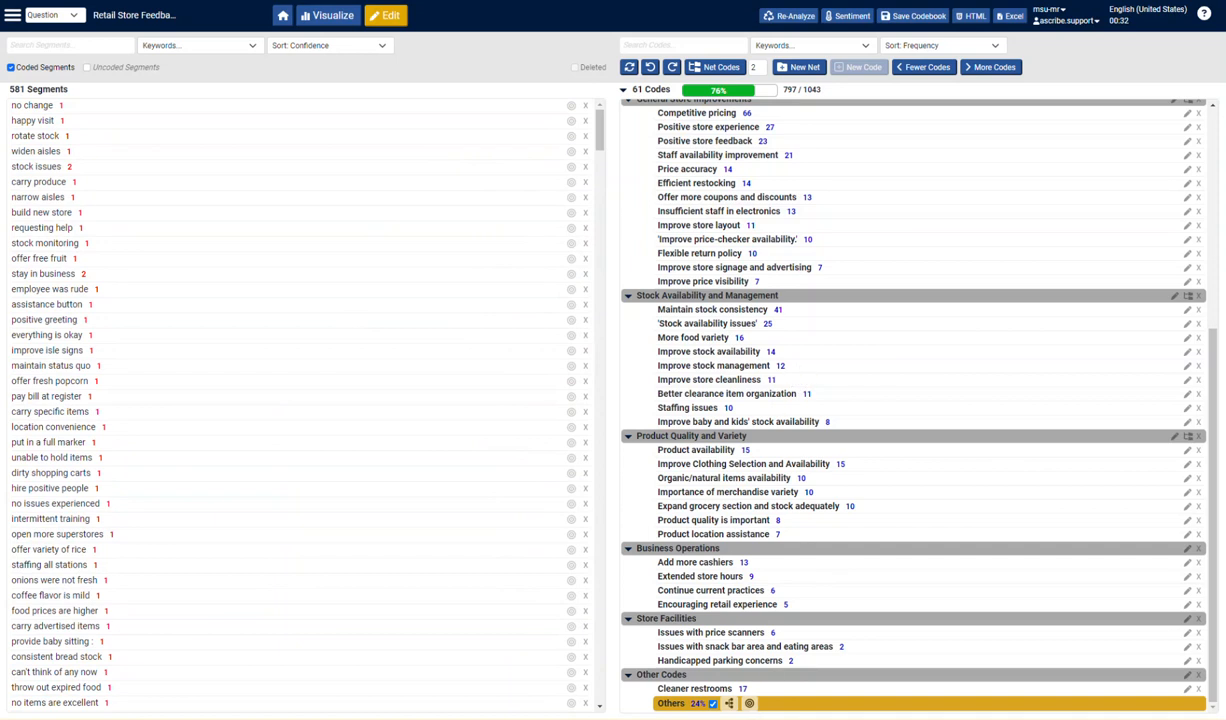
# - Request coding suggestions for Others and select "offer more computer accessories" and "item availability should match sale advertisement" under Product availability
pyautogui.click(750, 705)
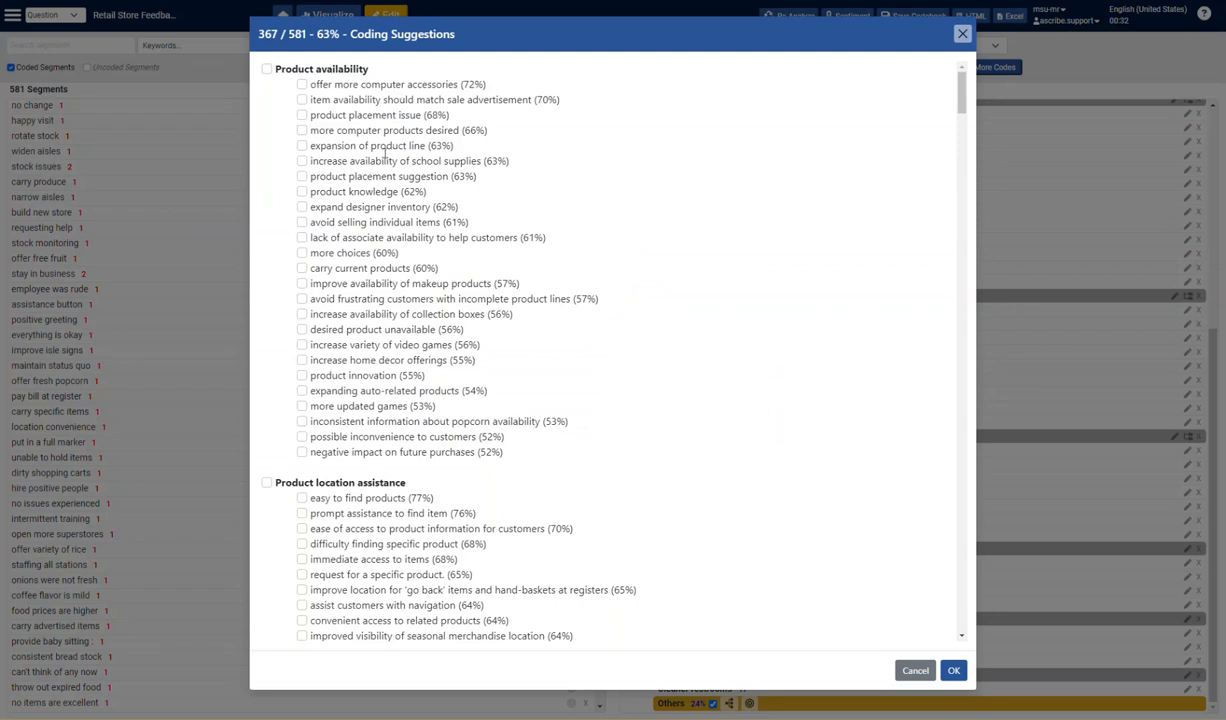
pyautogui.click(302, 84)
pyautogui.click(302, 100)
pyautogui.scroll(-2, 465, 393)
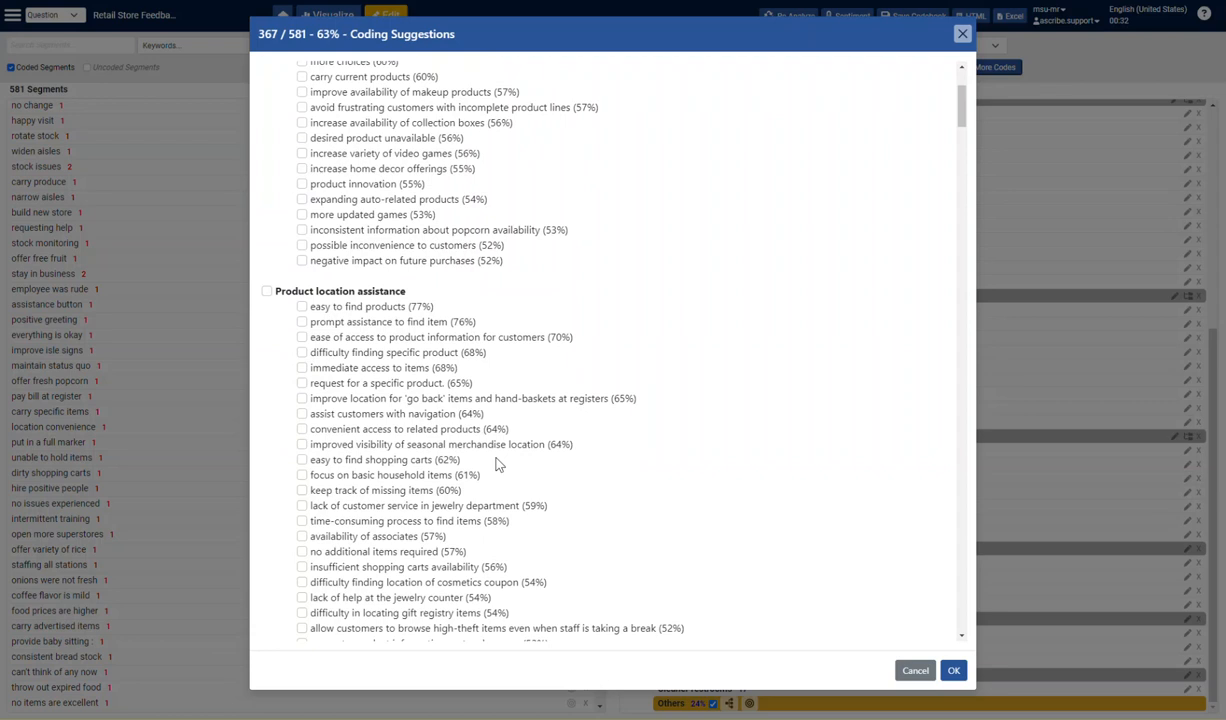
# - Try selecting all Product location assistance suggestions at once, and leave only "easy to find products" selected in that group
pyautogui.click(302, 307)
pyautogui.click(266, 291)
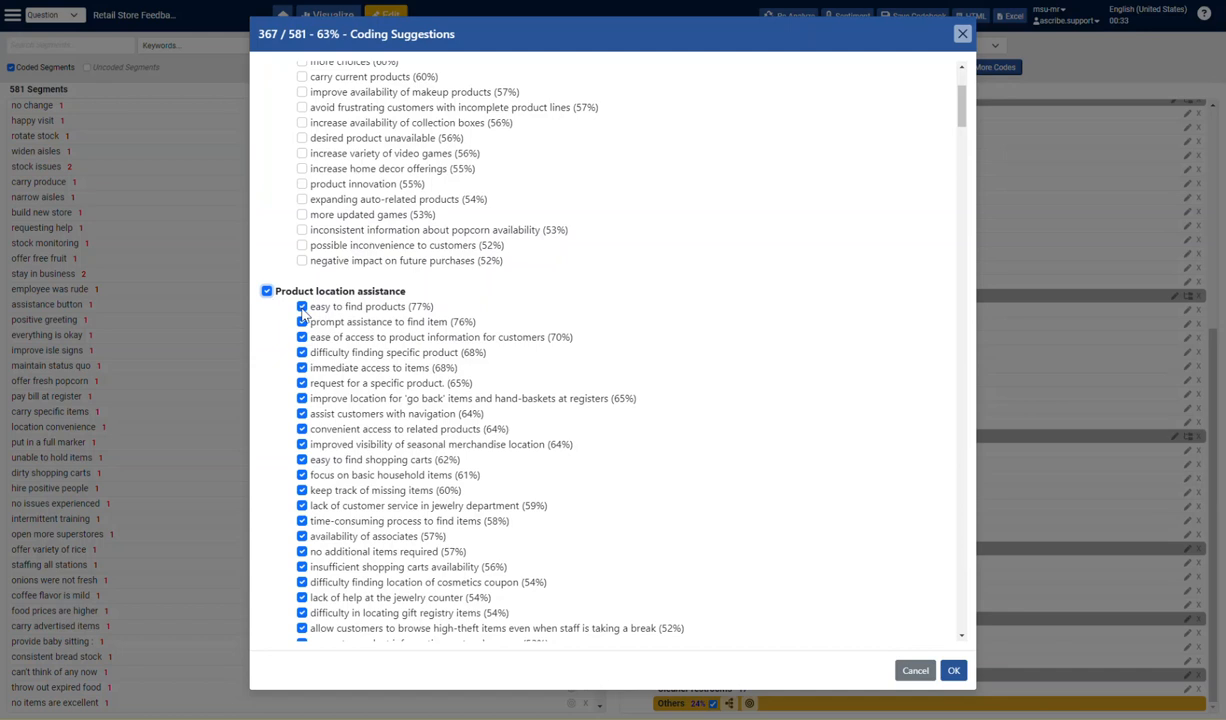
pyautogui.click(302, 308)
pyautogui.click(266, 291)
pyautogui.click(266, 291)
pyautogui.click(302, 307)
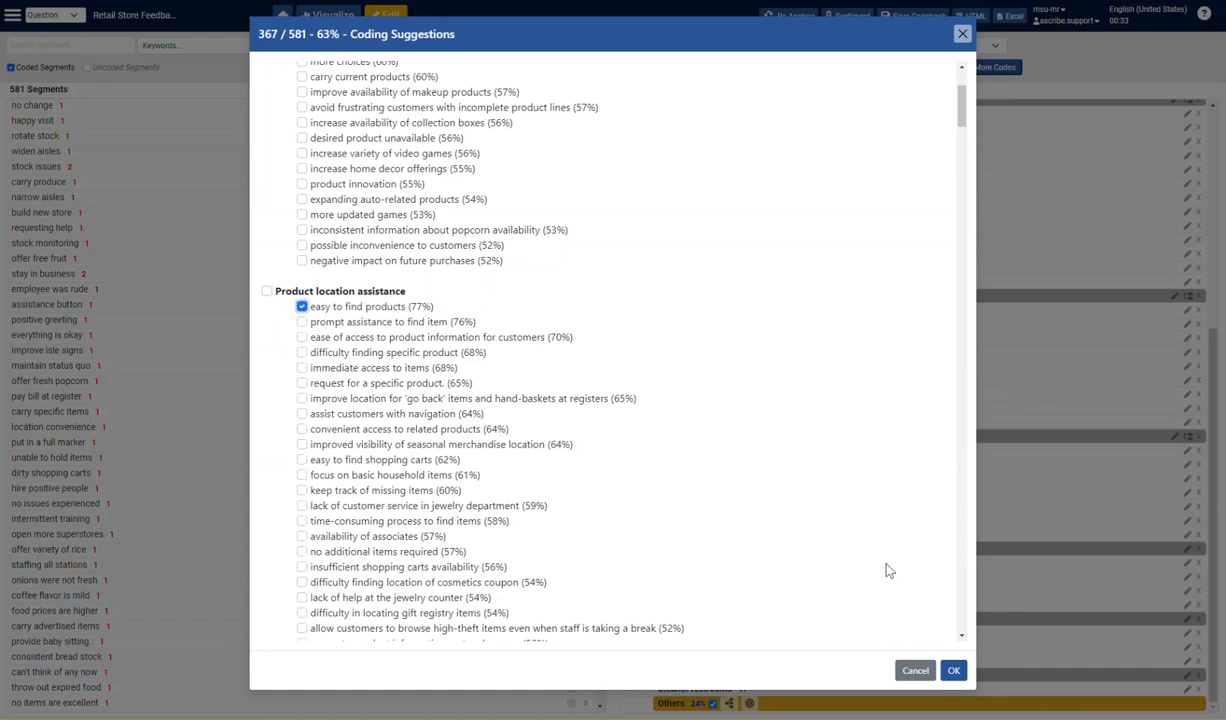
# - Look through the remaining coding suggestions and apply the selected ones
pyautogui.scroll(-5, 870, 570)
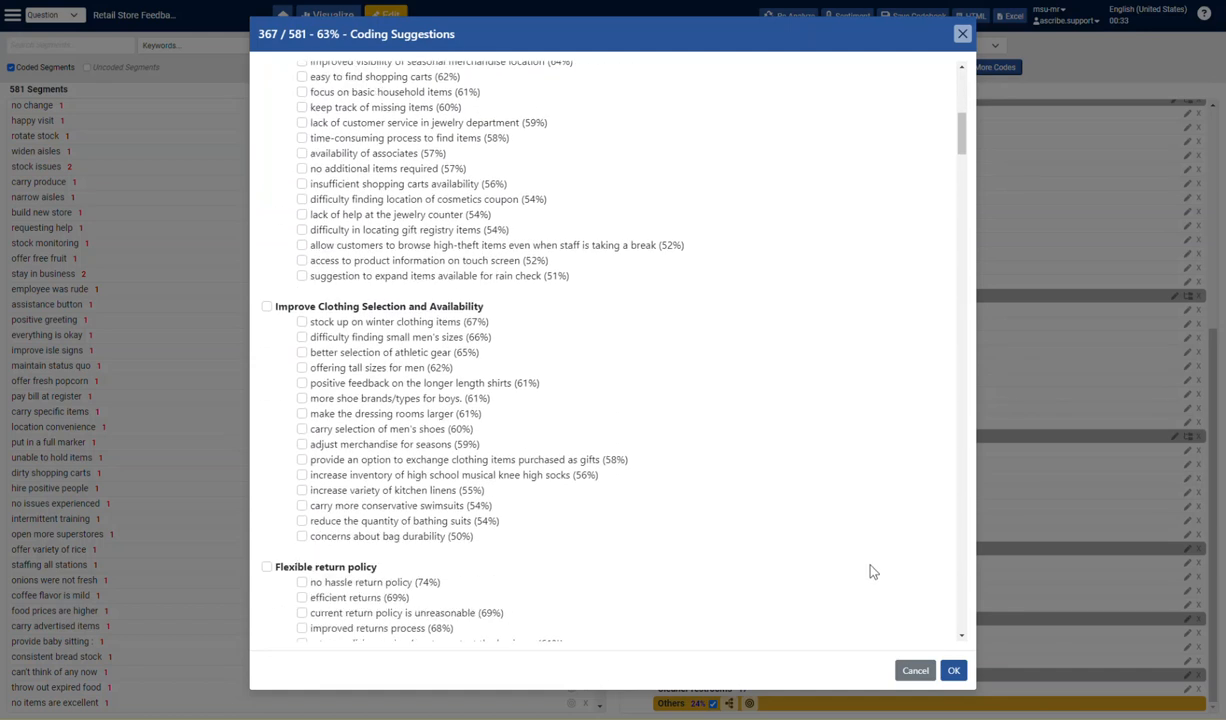
pyautogui.click(953, 670)
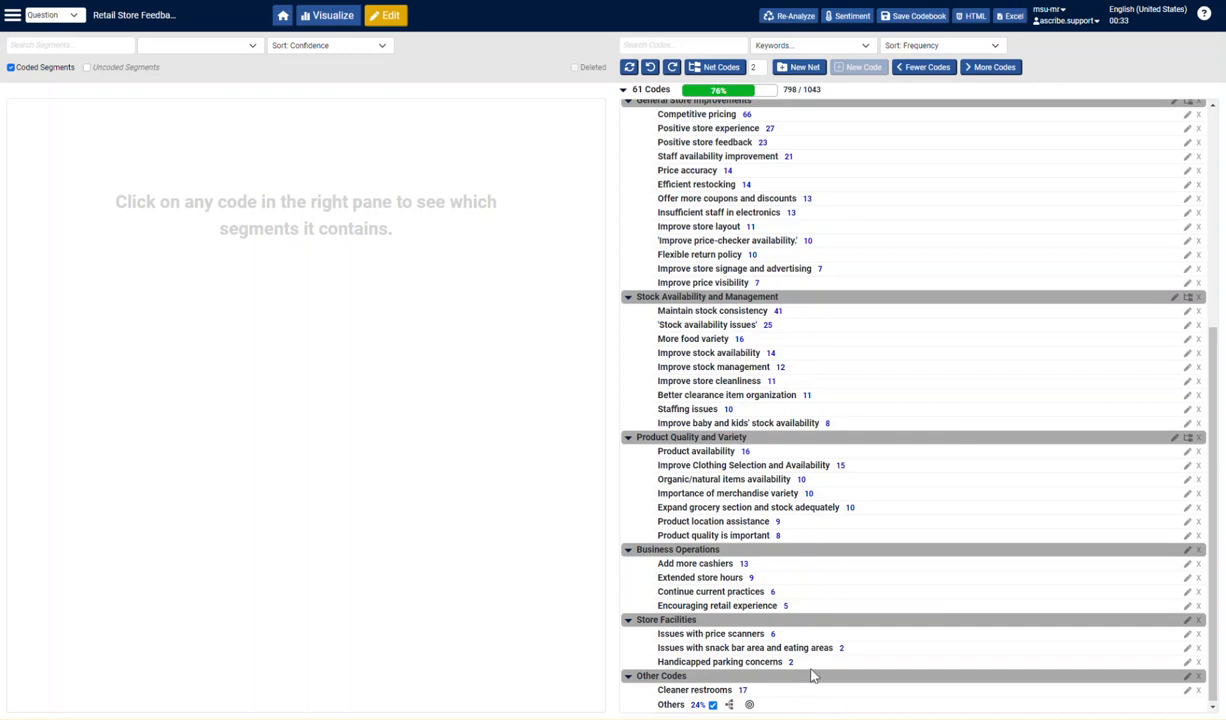
# - Filter the codes by the keyword staff, and widen the search to staff|employee|worker
pyautogui.scroll(3, 871, 430)
pyautogui.scroll(1, 871, 430)
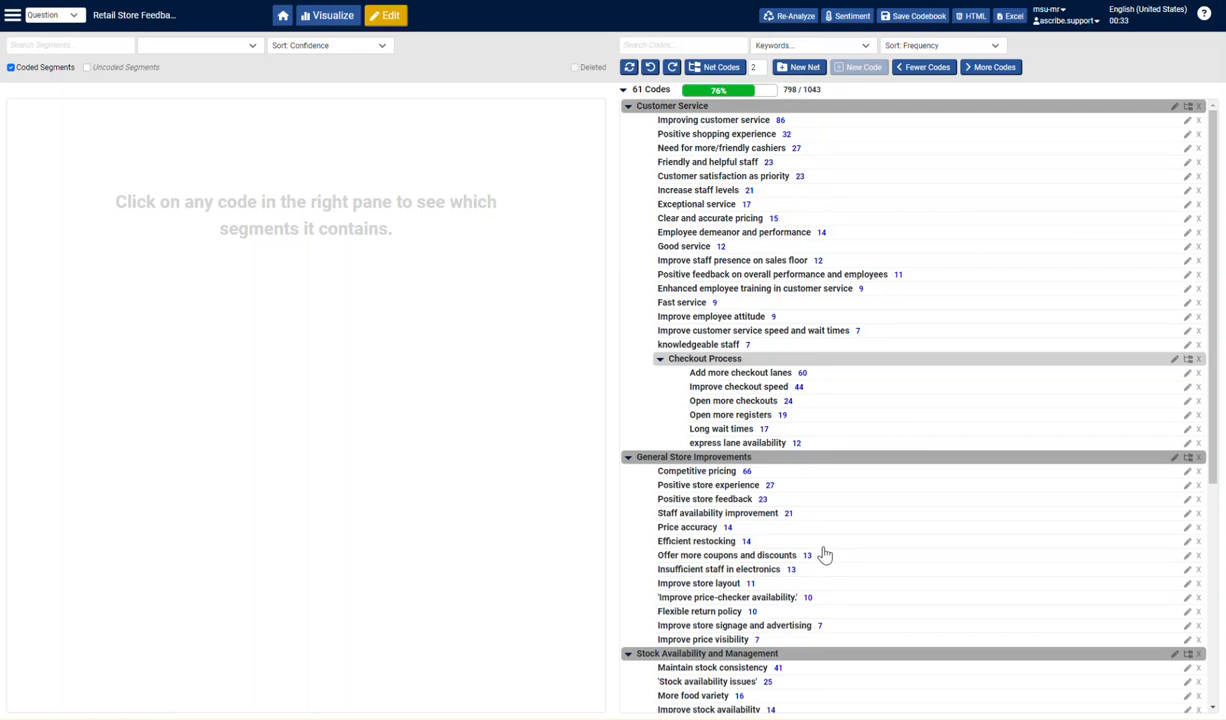
pyautogui.click(866, 47)
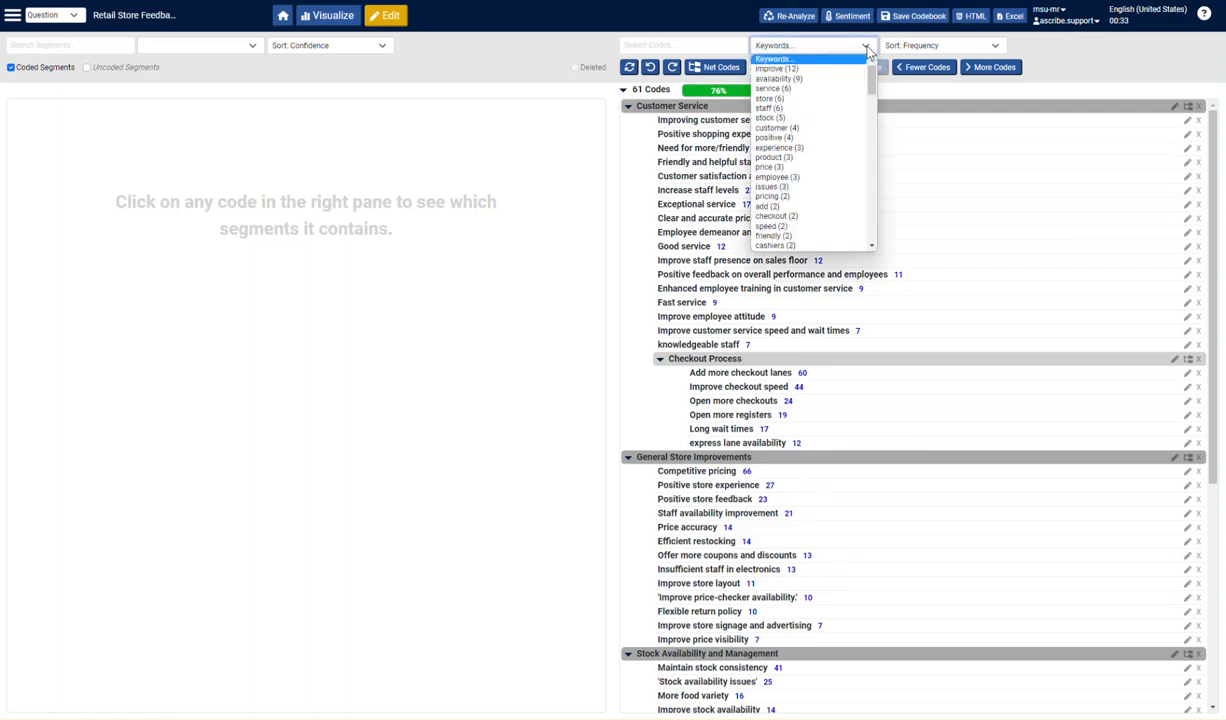
pyautogui.click(845, 109)
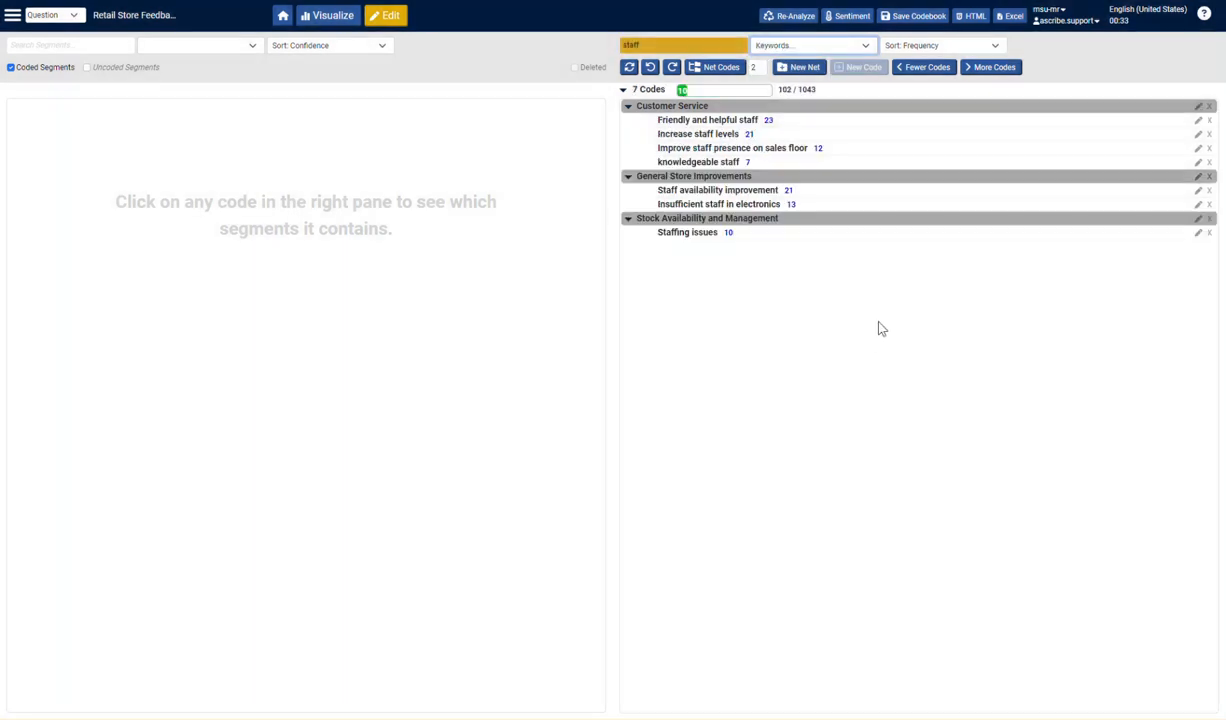
pyautogui.click(672, 46)
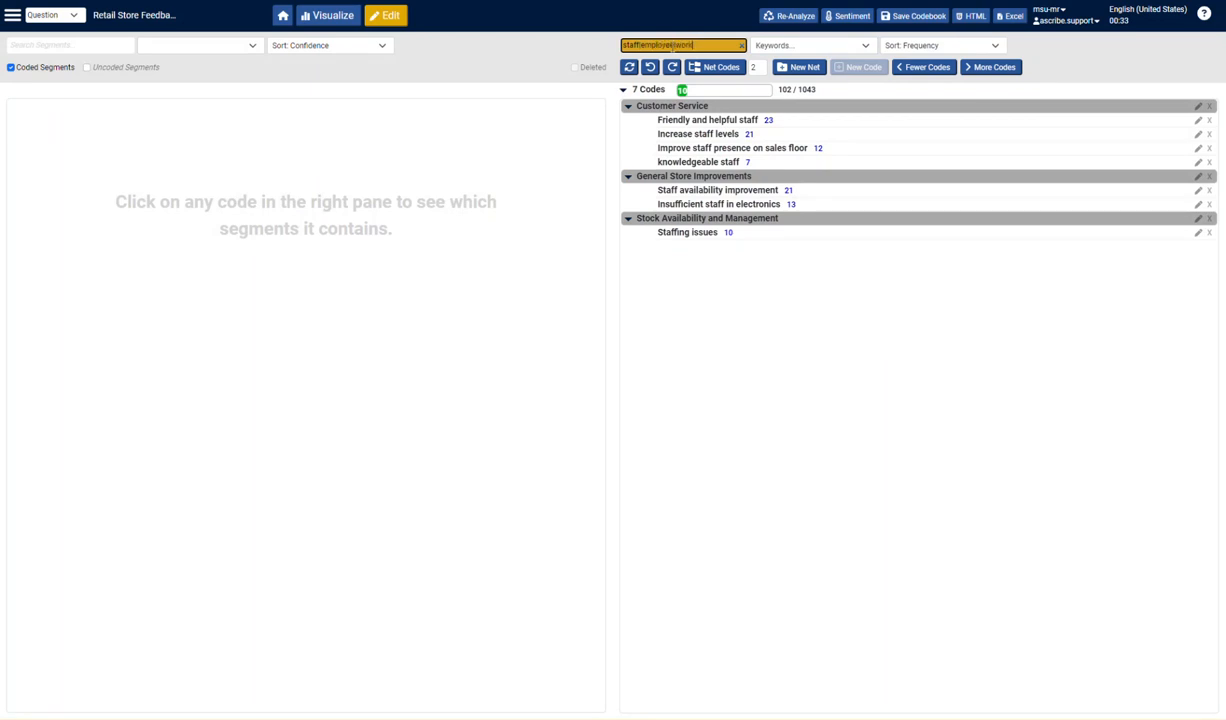
pyautogui.press('Return')
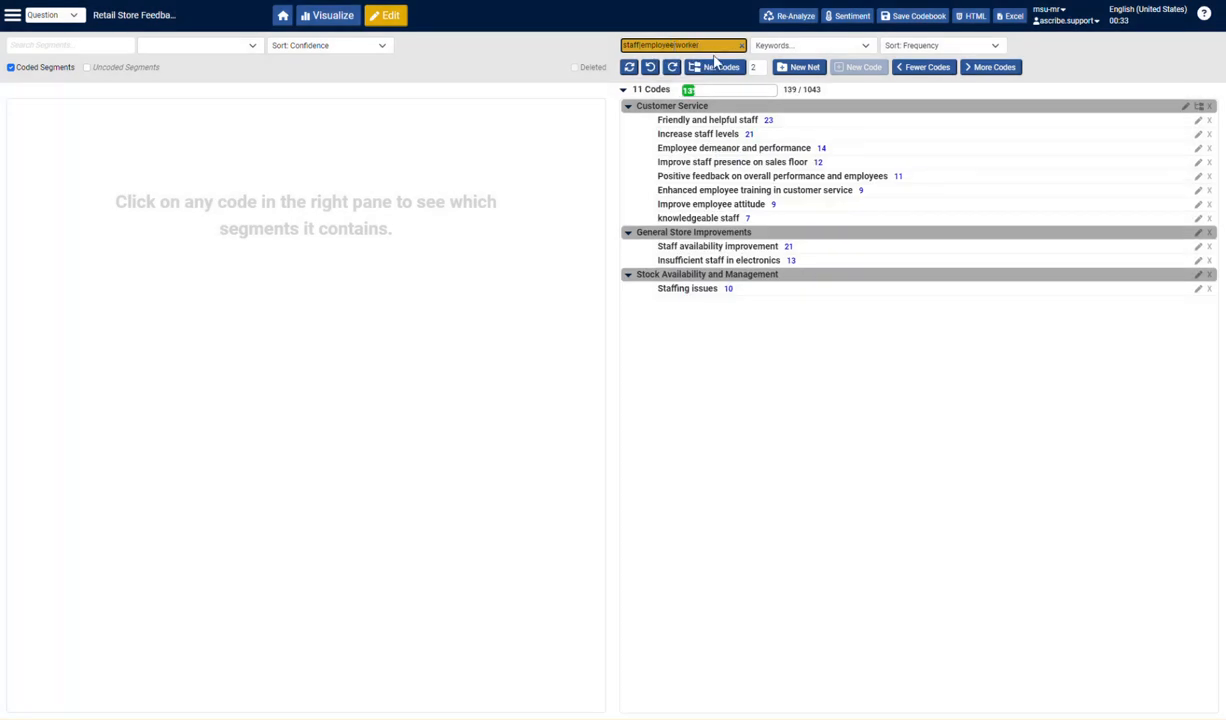
# - Move Staffing issues, Staff availability improvement and Insufficient staff in electronics into the Customer Service net
pyautogui.click(775, 289)
pyautogui.moveTo(765, 291); pyautogui.dragTo(767, 121)
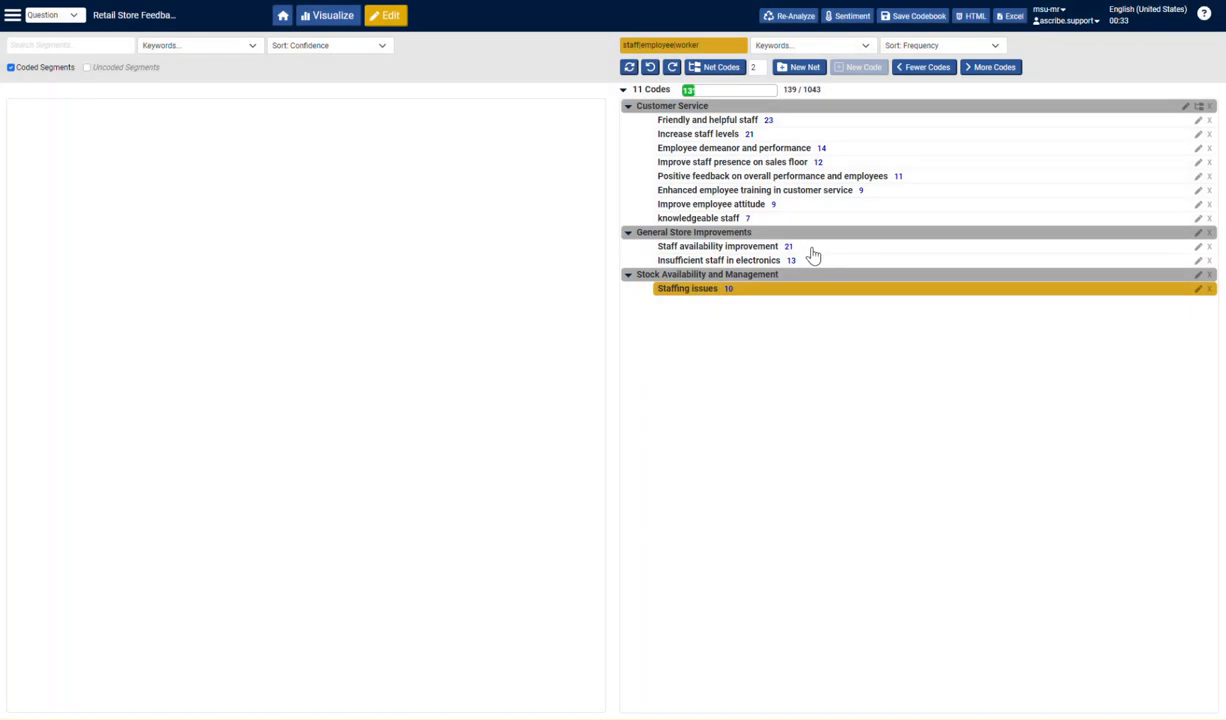
pyautogui.click(811, 248)
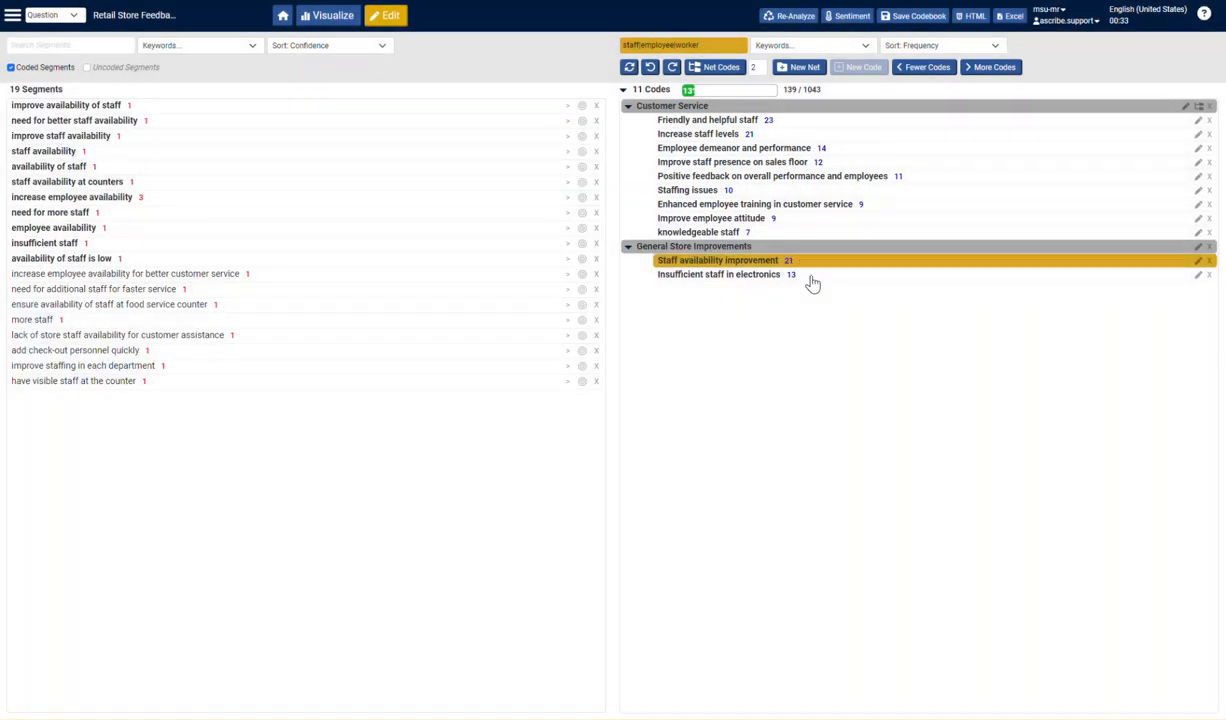
pyautogui.keyDown('ctrl'); pyautogui.click(810, 274); pyautogui.keyUp('ctrl')
pyautogui.moveTo(810, 268); pyautogui.dragTo(800, 121)
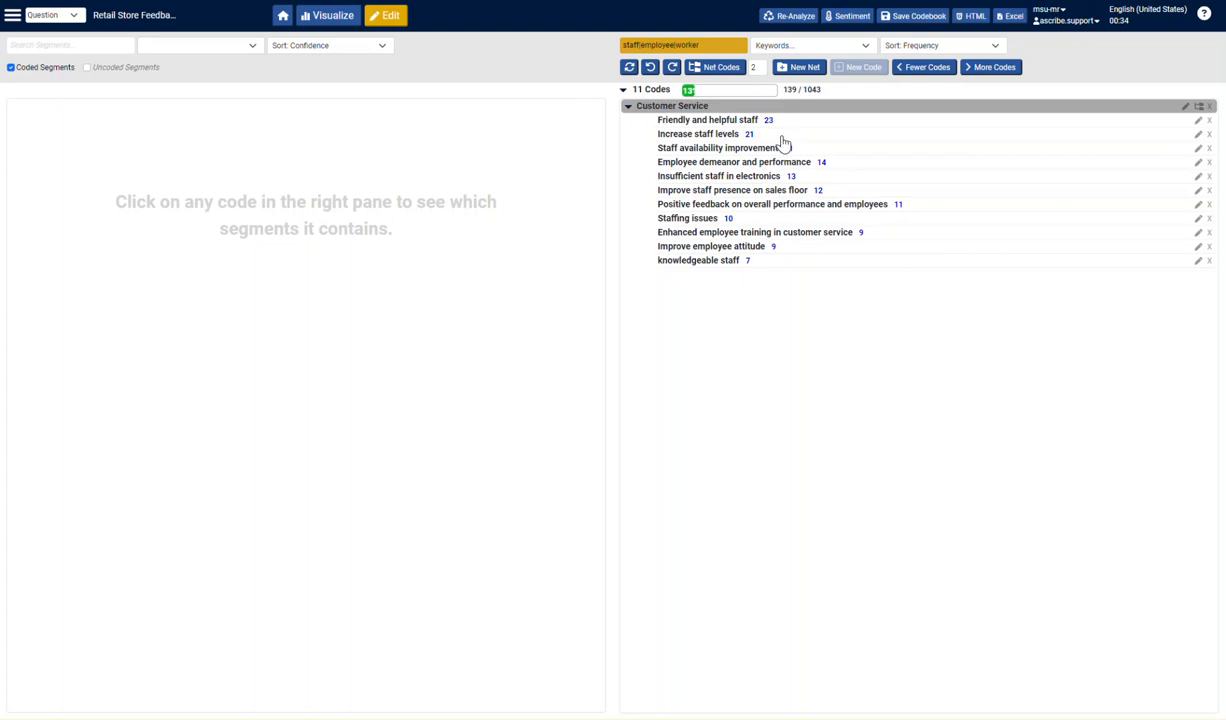
# - Merge the Staffing issues code into Increase staff levels
pyautogui.click(753, 219)
pyautogui.moveTo(753, 222); pyautogui.dragTo(762, 137)
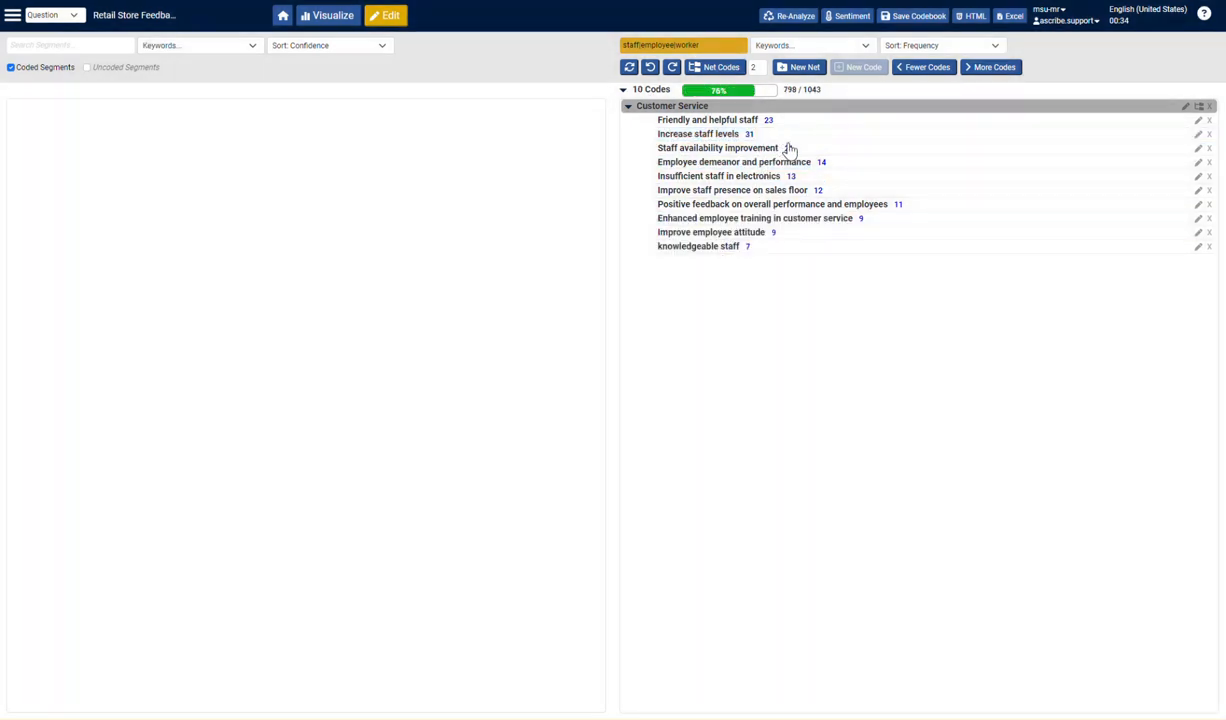
# - Examine the segments under Improve employee attitude and Improve staff presence on sales floor
pyautogui.click(789, 236)
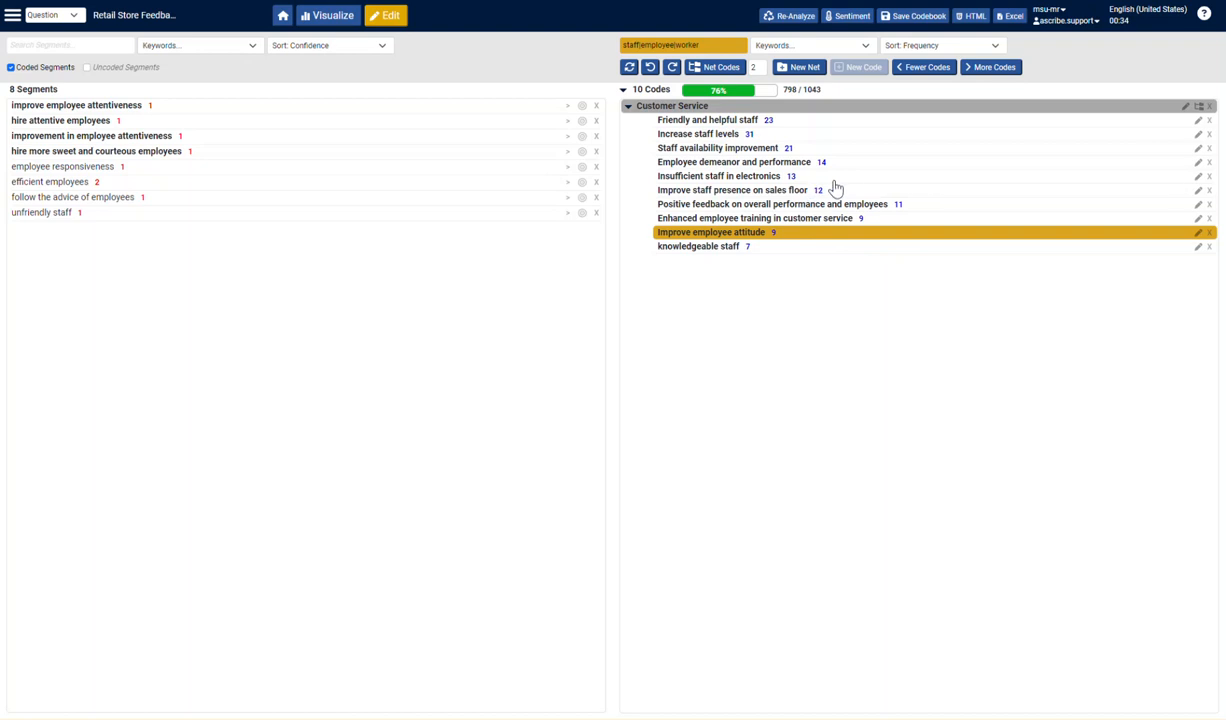
pyautogui.click(838, 193)
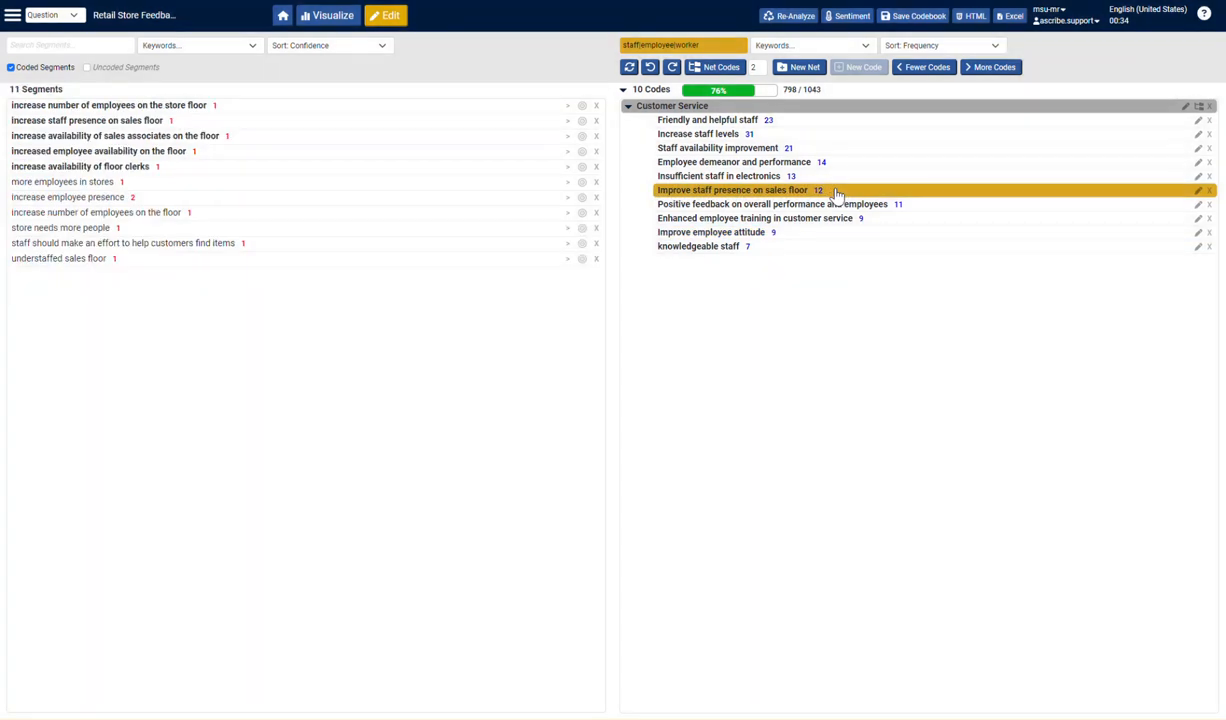
pyautogui.click(838, 193)
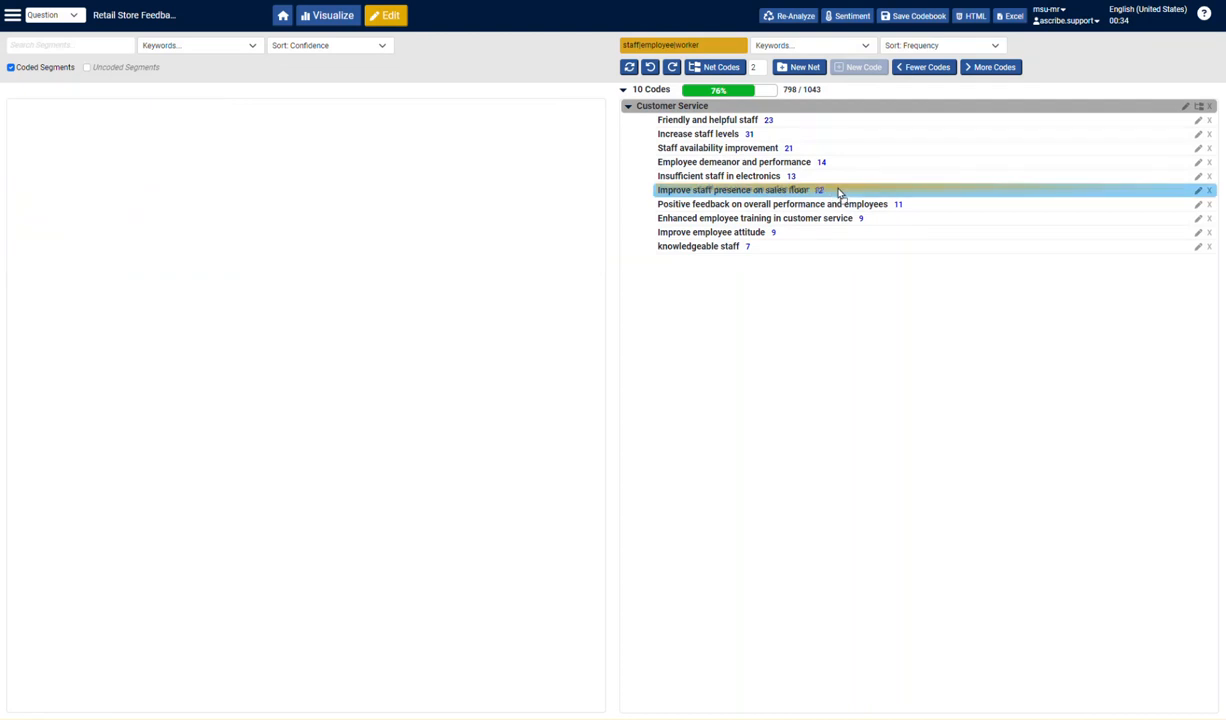
pyautogui.click(826, 150)
pyautogui.moveTo(823, 160)
pyautogui.mouseDown()
pyautogui.moveTo(838, 183)
pyautogui.moveTo(840, 161)
pyautogui.mouseUp()
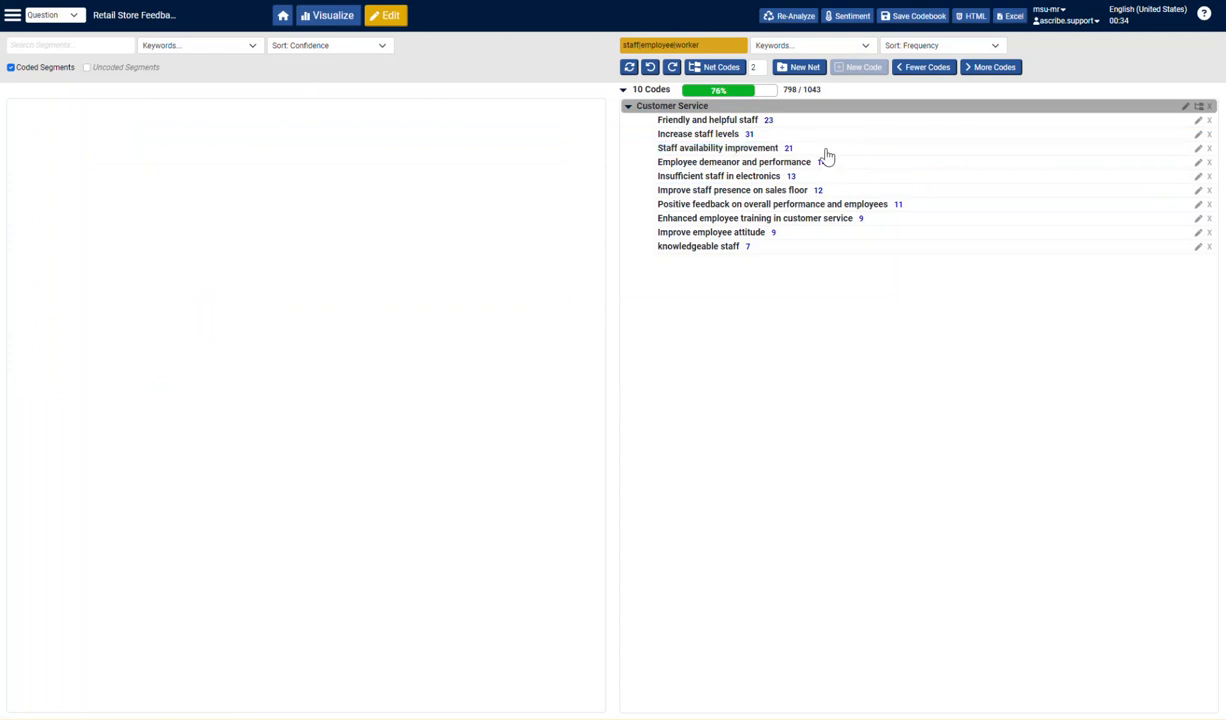
# - Read the source responses behind "improve availability of staff", "improve staff availability" and "increase employee availability" in the Staff availability improvement code
pyautogui.click(787, 151)
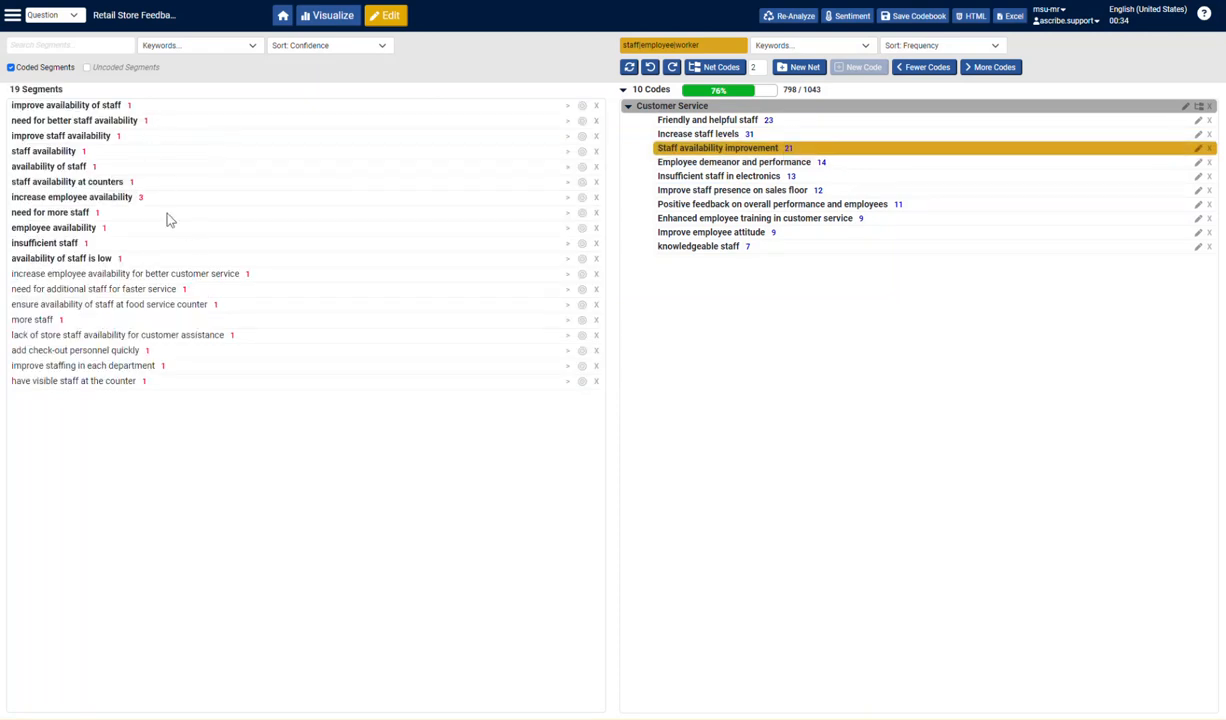
pyautogui.click(130, 105)
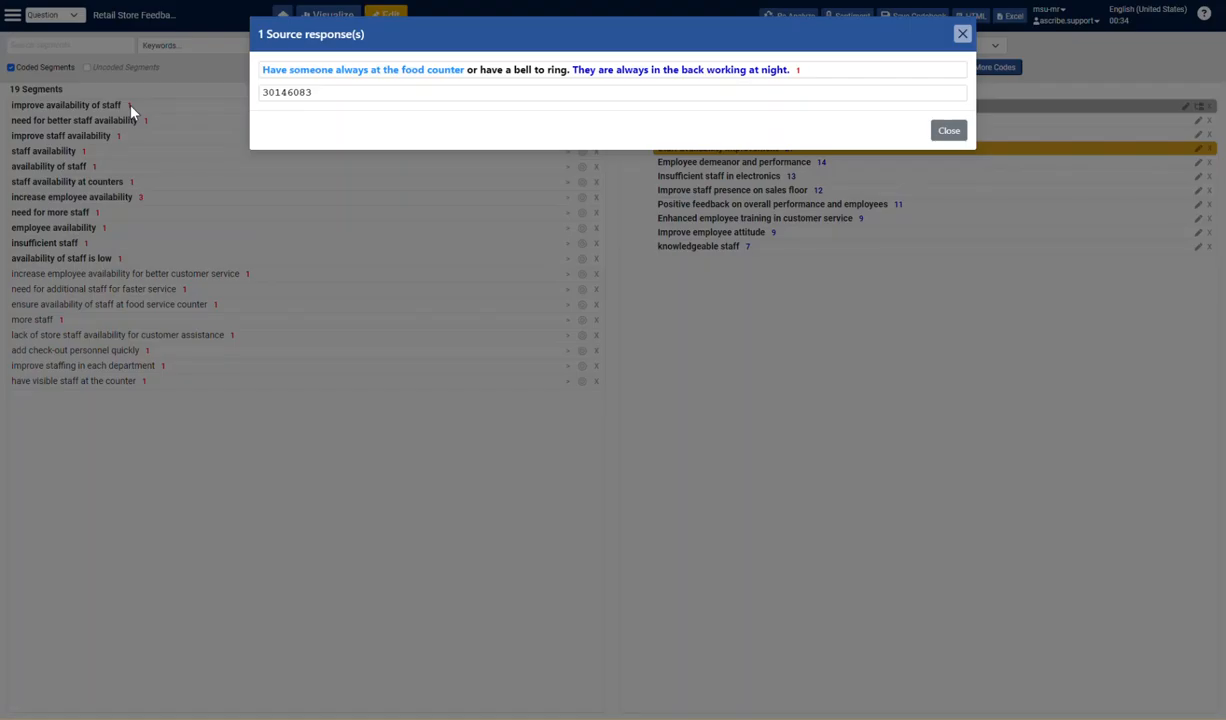
pyautogui.click(962, 34)
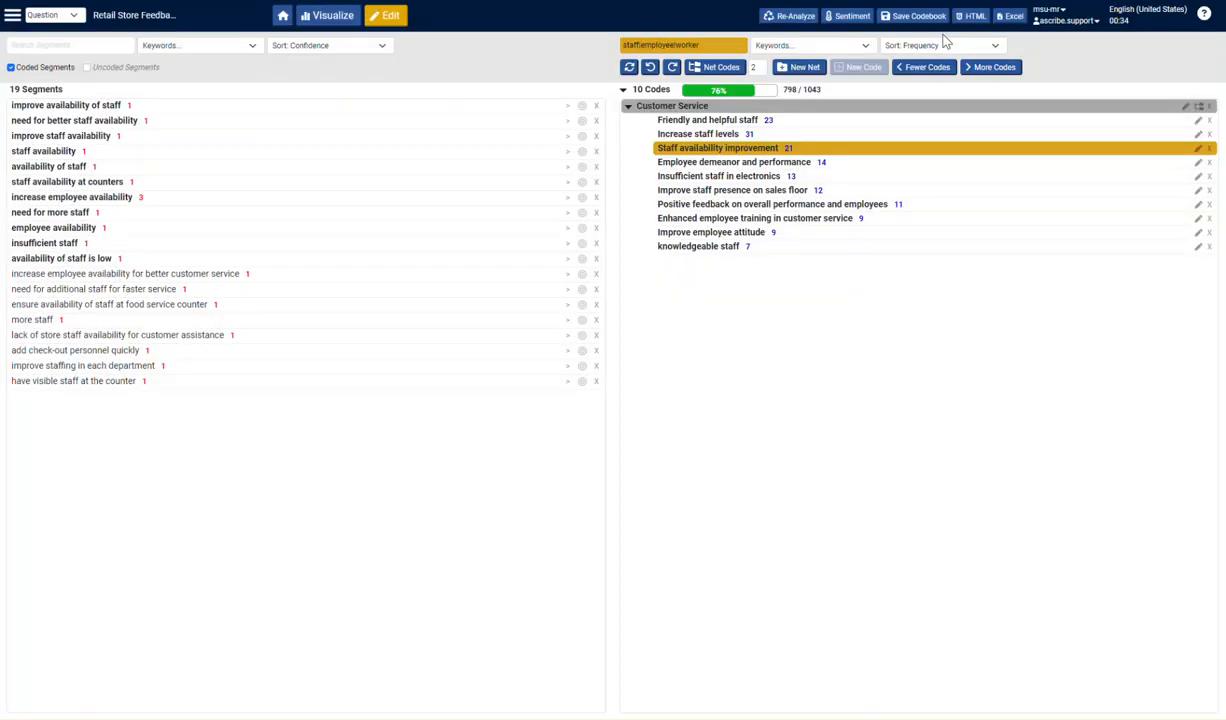
pyautogui.click(119, 135)
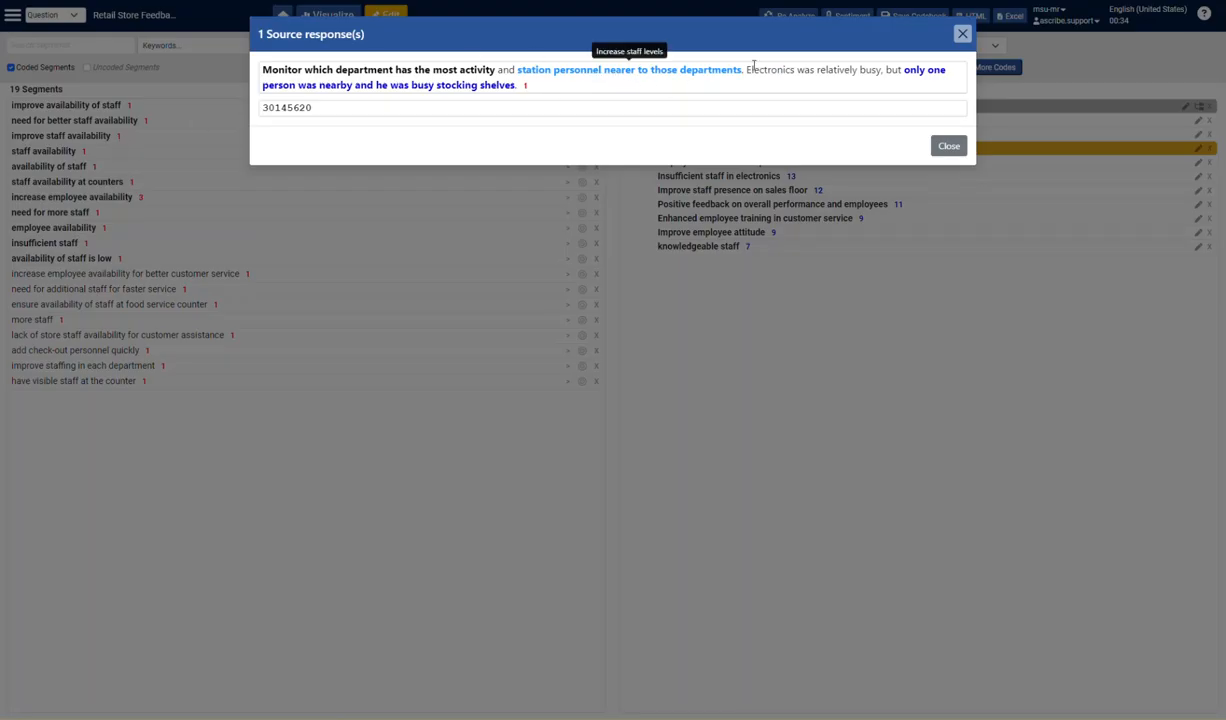
pyautogui.click(962, 34)
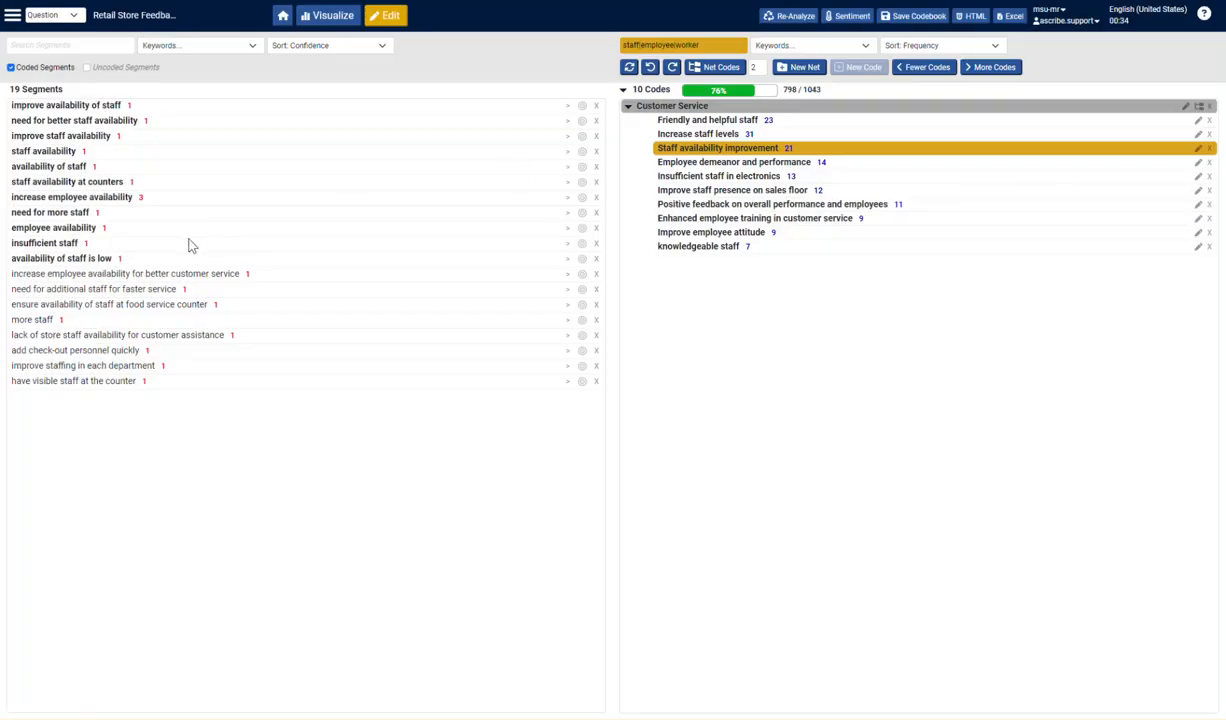
pyautogui.click(140, 197)
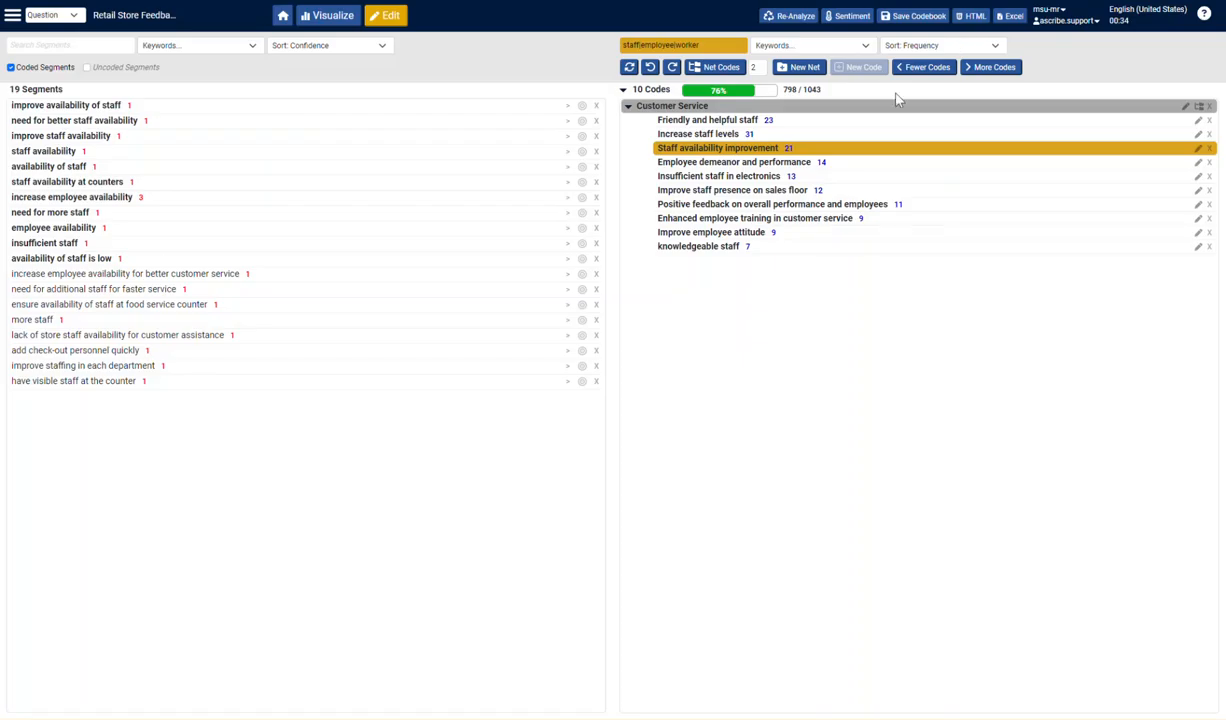
pyautogui.click(962, 34)
# - Merge the Staff availability improvement and Improve staff presence on sales floor codes into Increase staff levels
pyautogui.moveTo(807, 150); pyautogui.dragTo(771, 131)
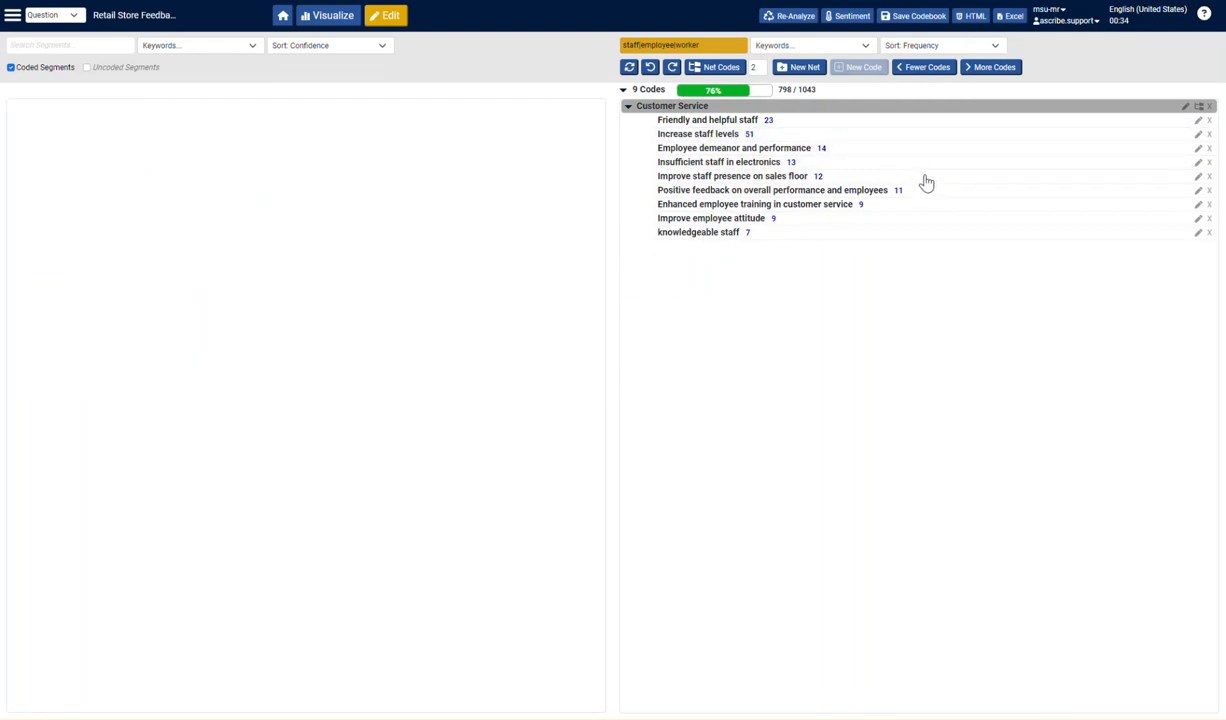
pyautogui.click(838, 176)
pyautogui.moveTo(838, 180); pyautogui.dragTo(840, 134)
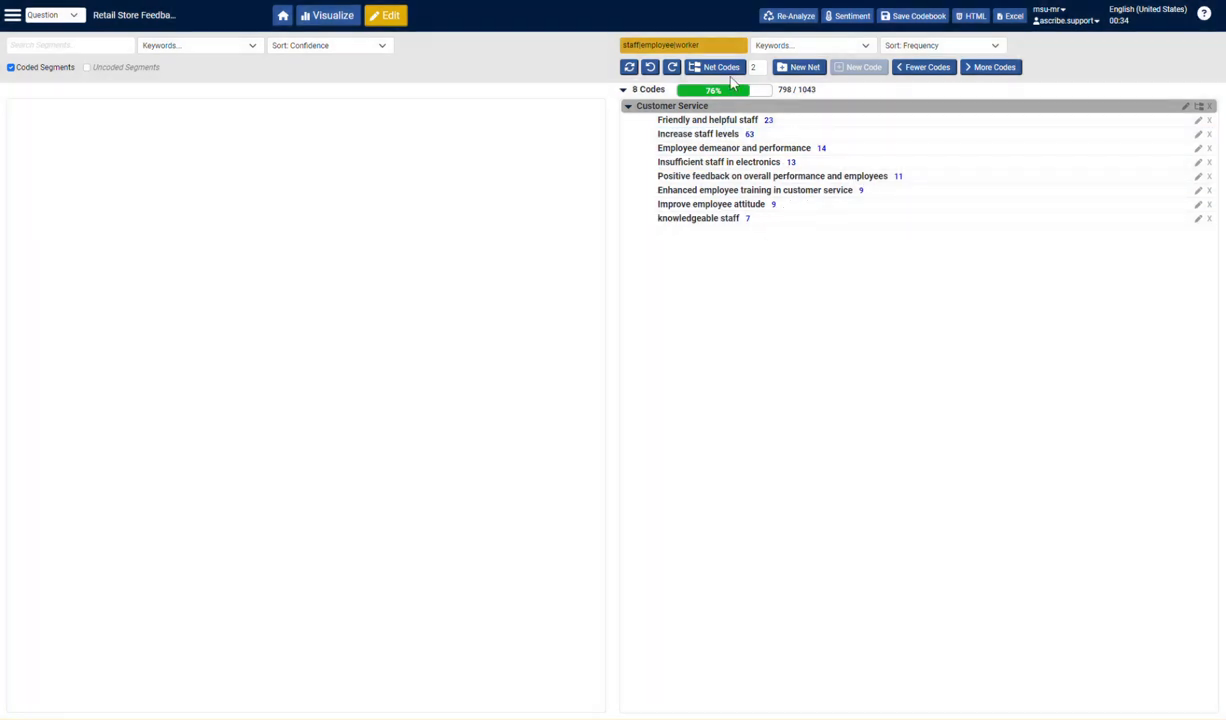
# - Clear the code search filter and save the codebook under the name Retail Codebook
pyautogui.click(741, 45)
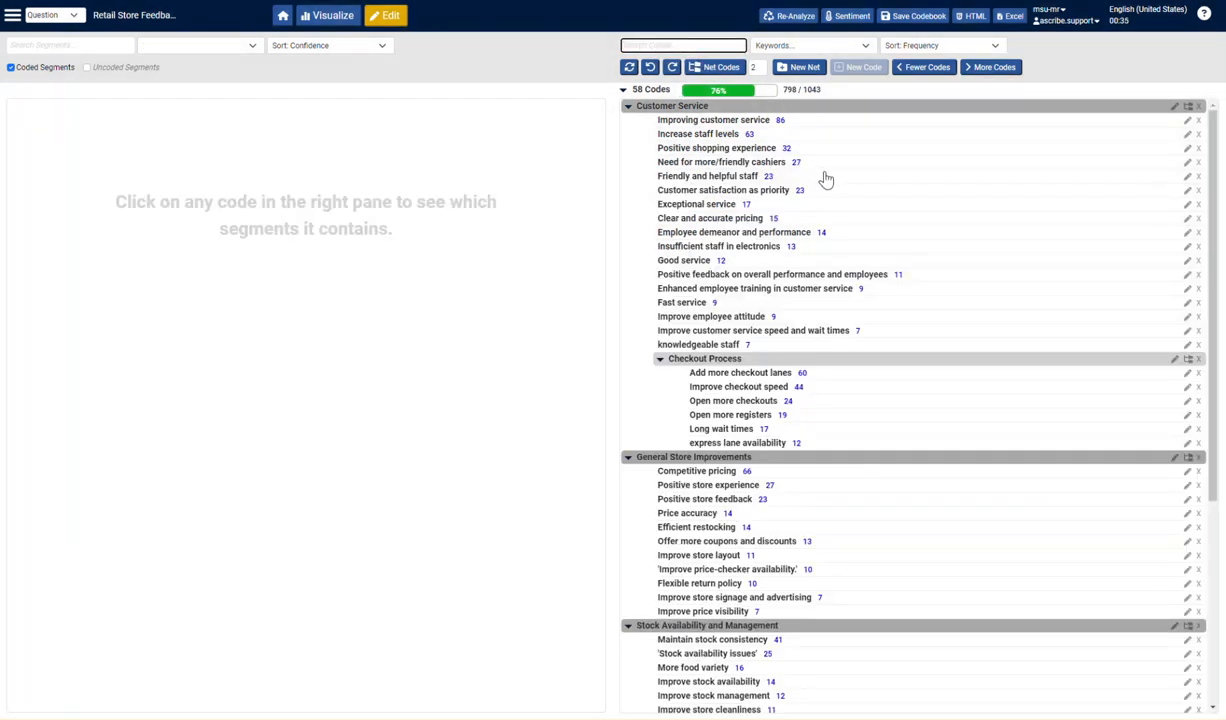
pyautogui.click(915, 22)
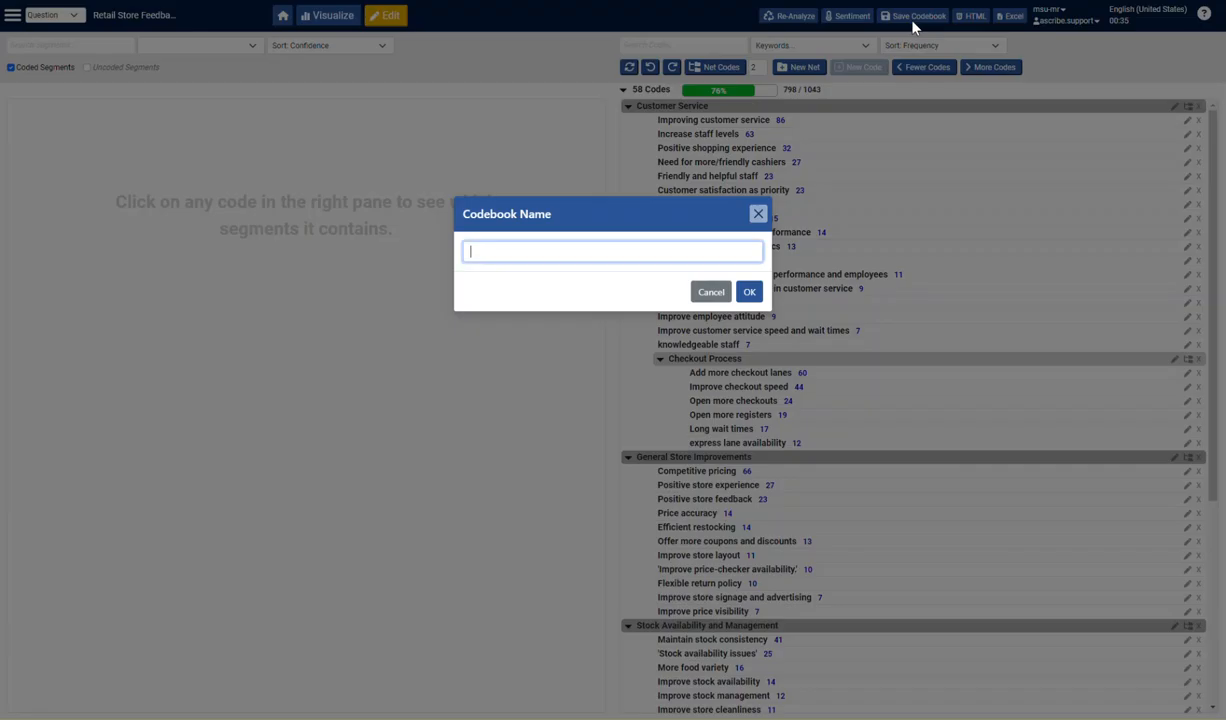
pyautogui.click(757, 215)
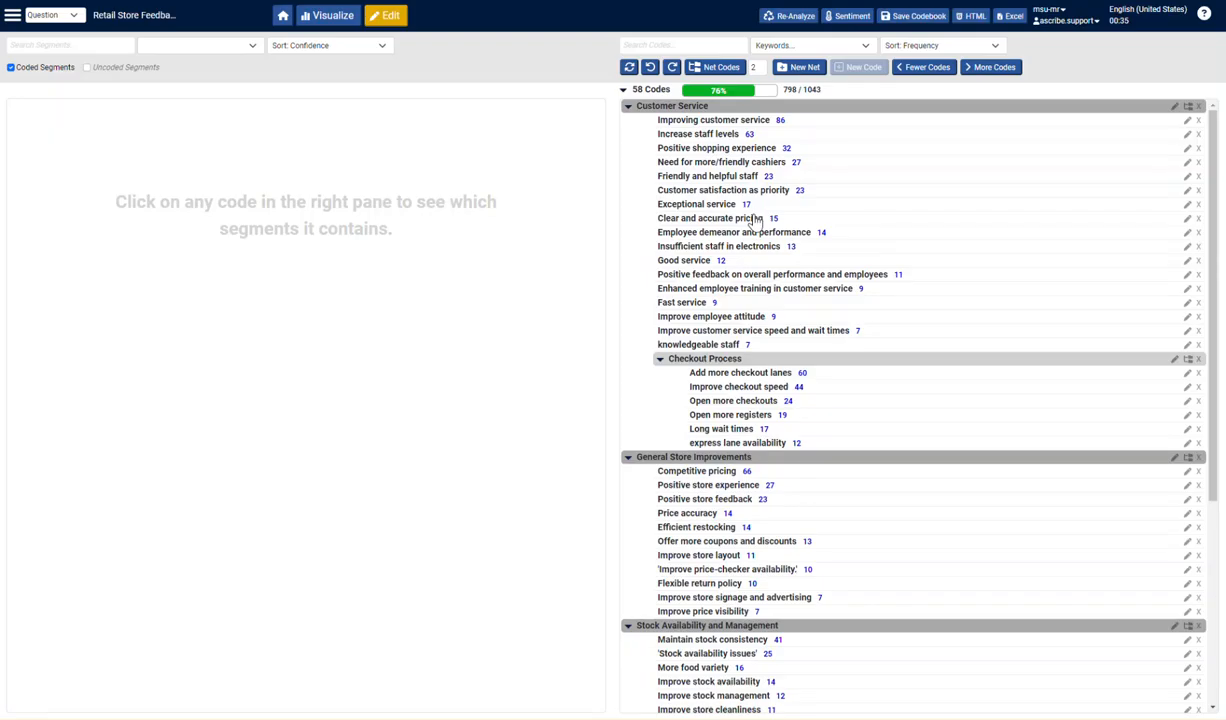
pyautogui.click(890, 31)
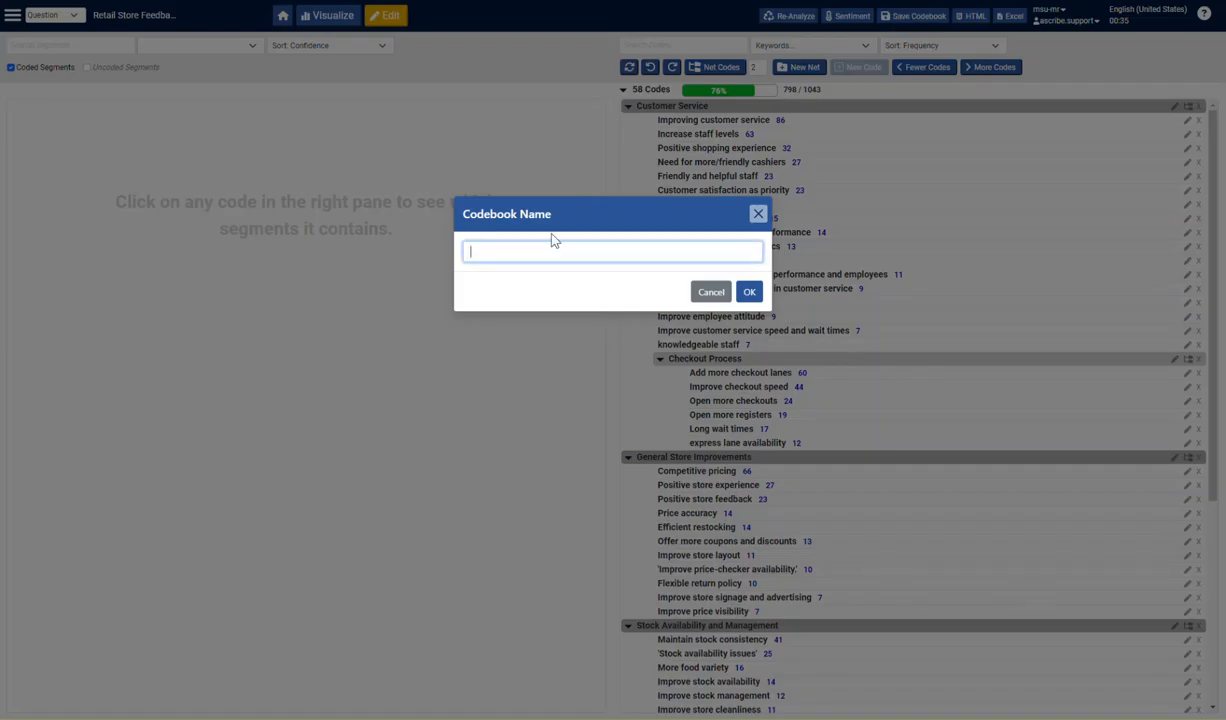
pyautogui.write('Retail Code')
pyautogui.click(749, 291)
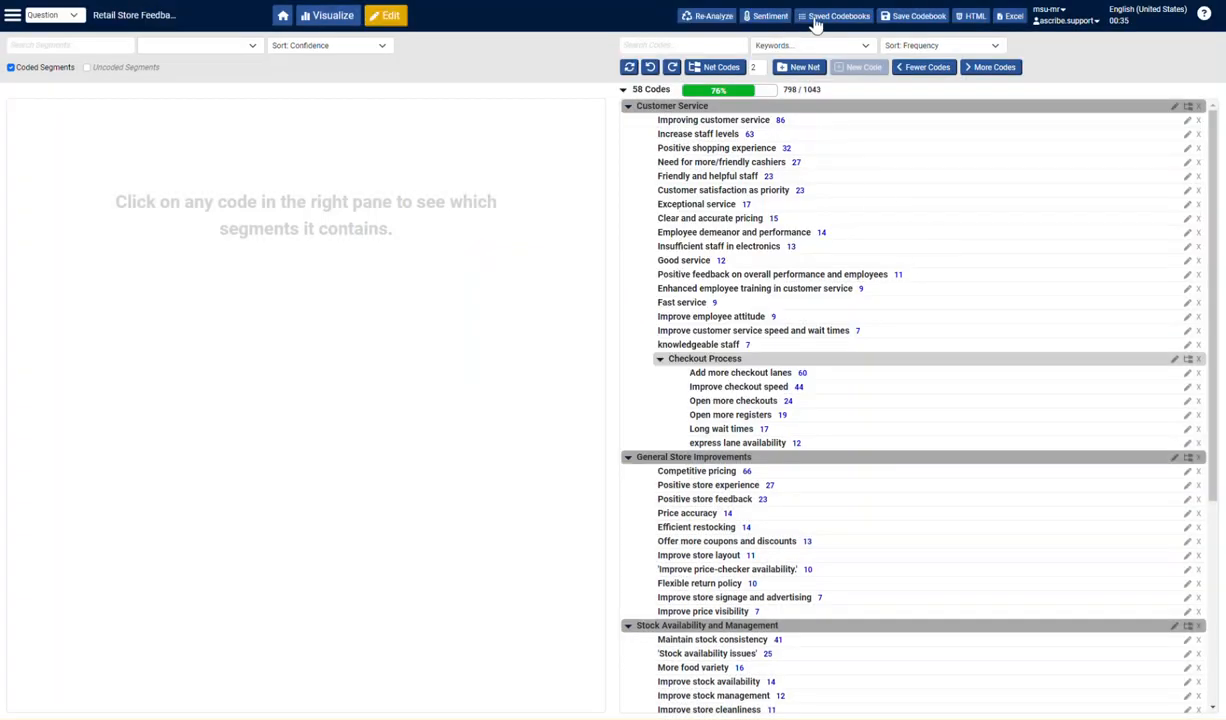
# - Check which codebooks are offered in the re-analysis options, and close them without re-analyzing
pyautogui.click(812, 17)
pyautogui.press('Escape')
pyautogui.click(700, 18)
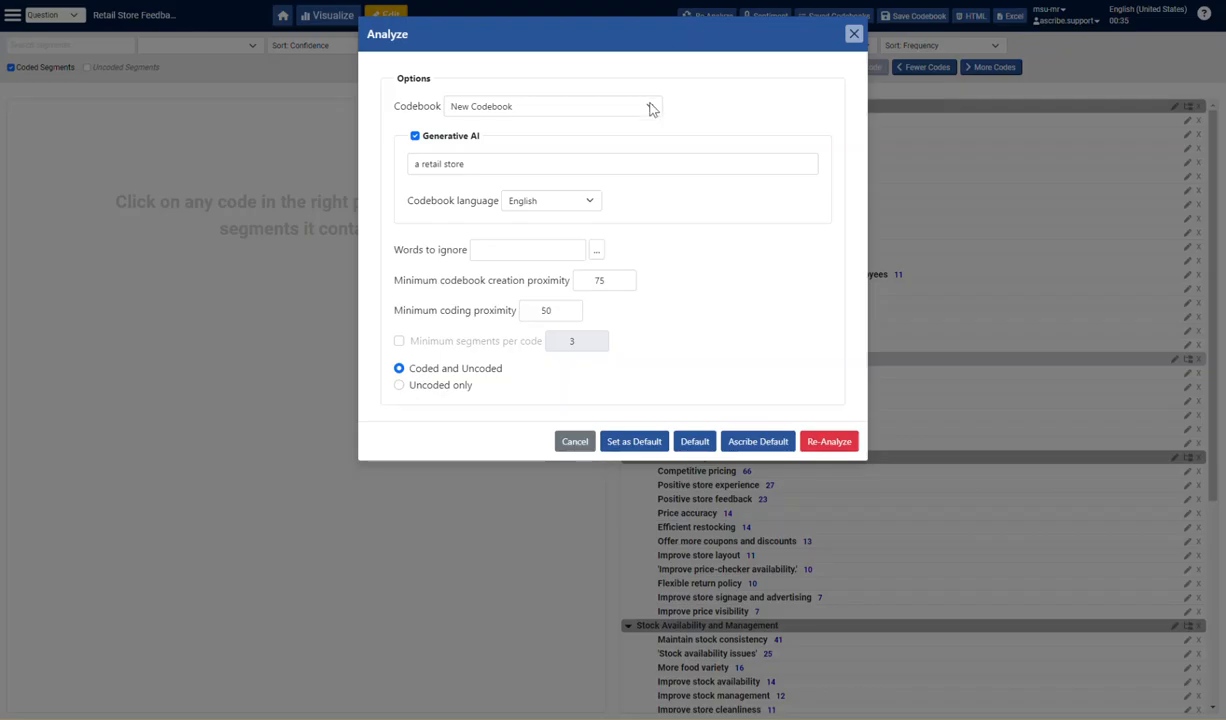
pyautogui.click(651, 108)
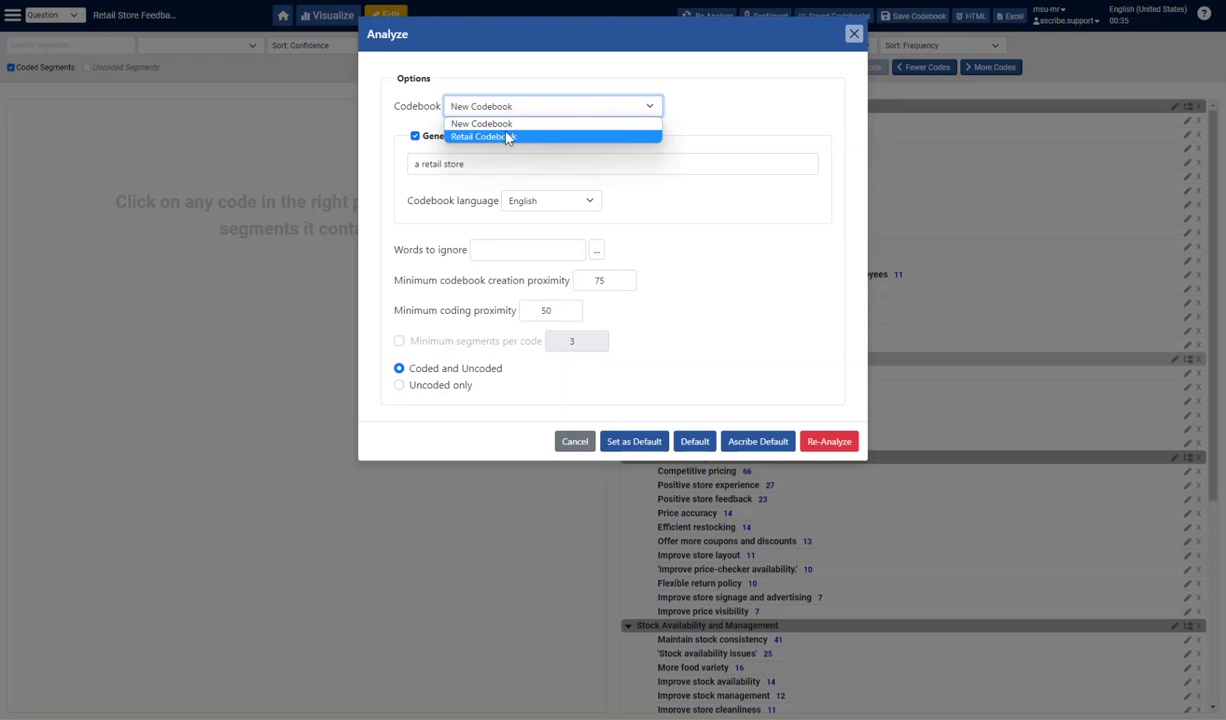
pyautogui.click(625, 100)
pyautogui.click(855, 36)
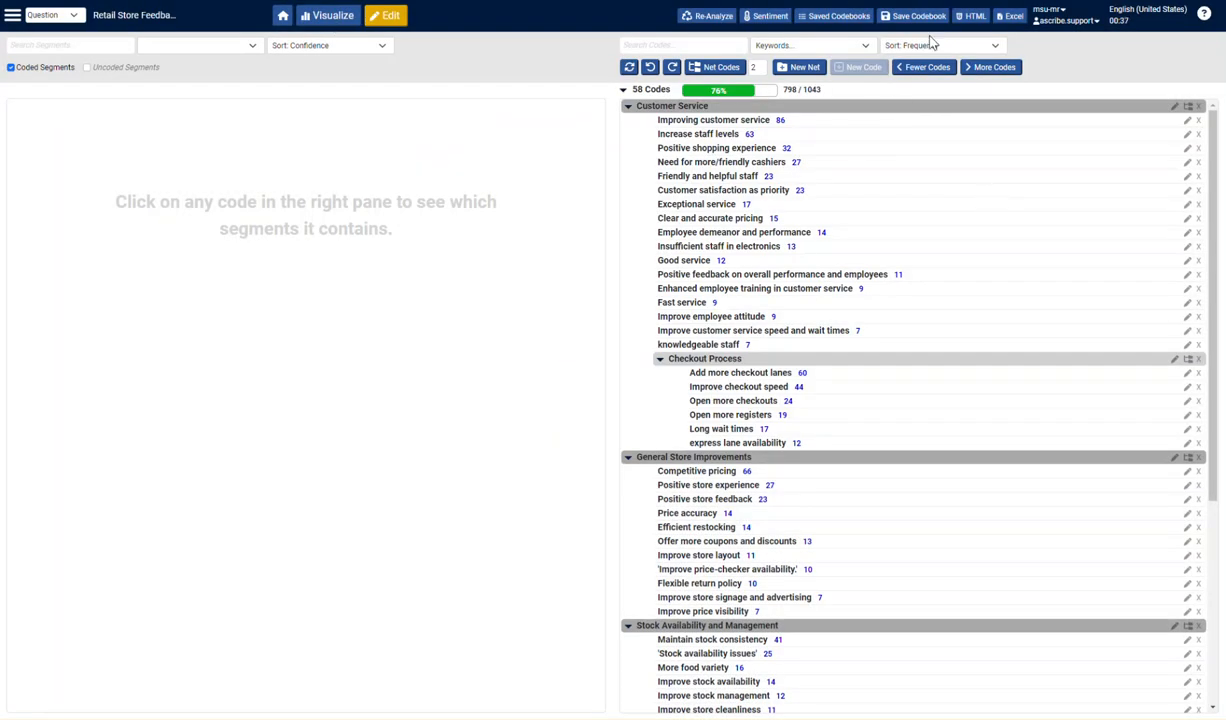
pyautogui.click(82, 42)
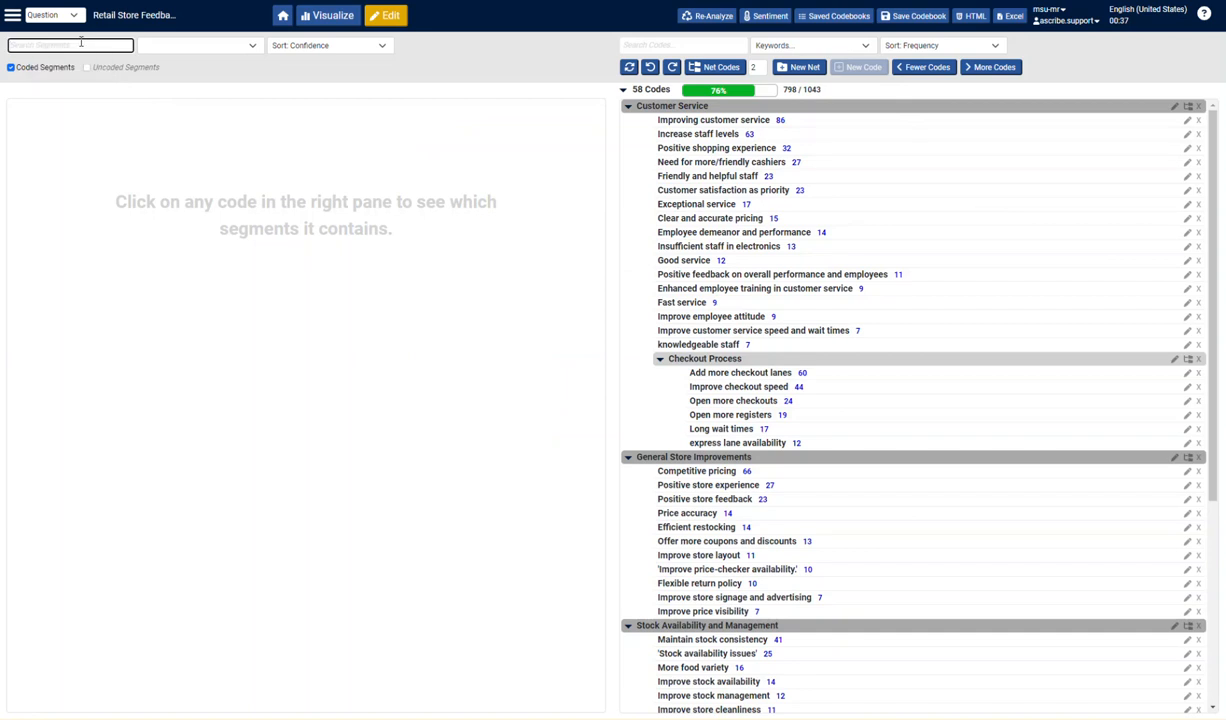
pyautogui.write('pric')
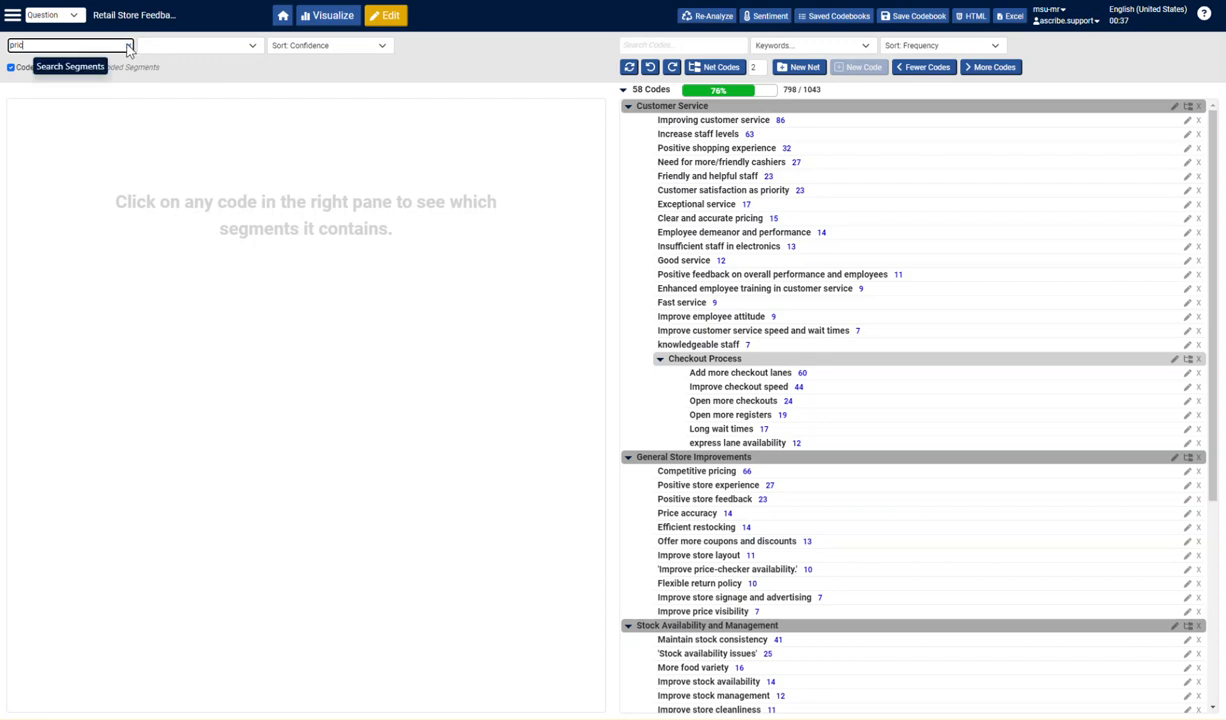
pyautogui.click(128, 45)
# - Show the segments contained in the Exceptional service code under Customer Service
pyautogui.click(903, 204)
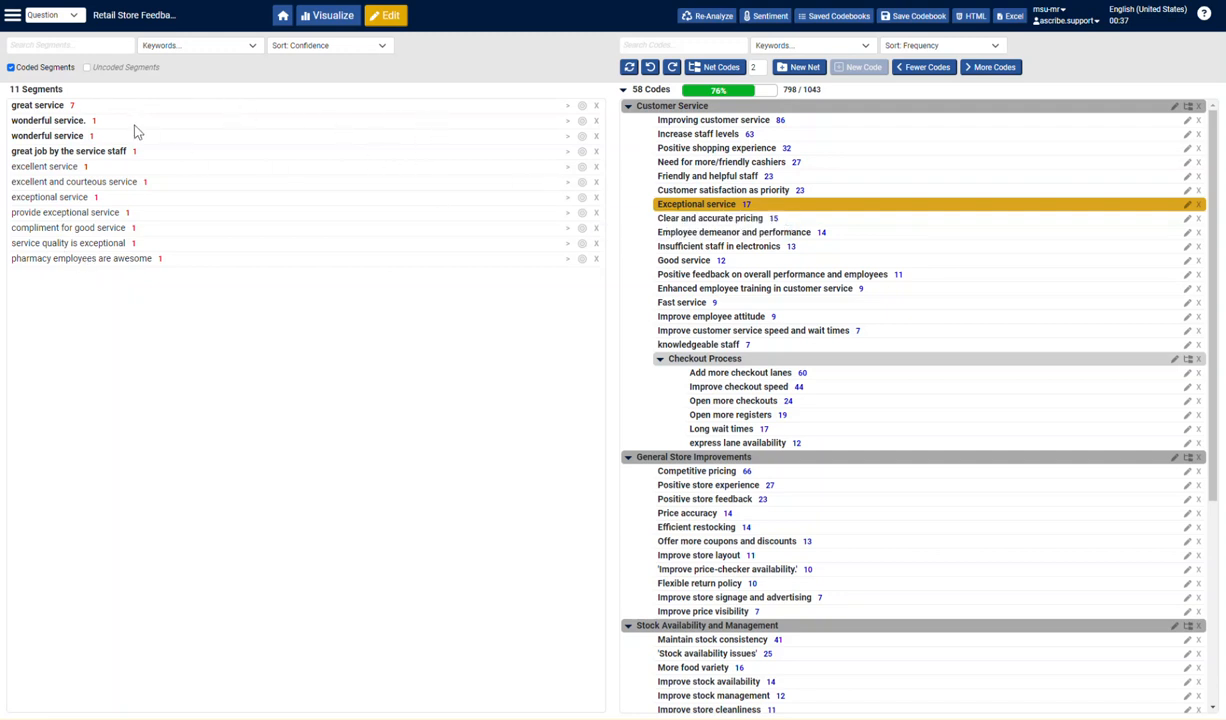
# - Deselect the Exceptional service code, search all segments for pric|cost|expens, and look through the matching segments
pyautogui.click(84, 46)
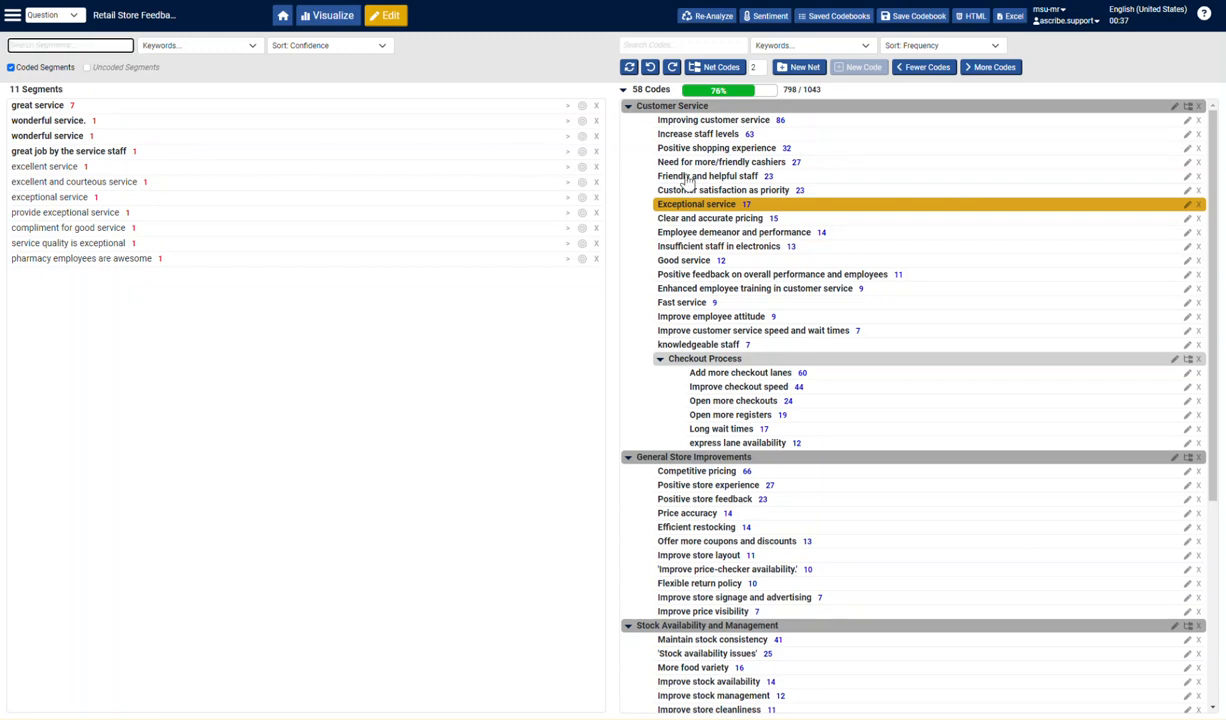
pyautogui.click(766, 203)
pyautogui.click(64, 43)
pyautogui.write('pricicost')
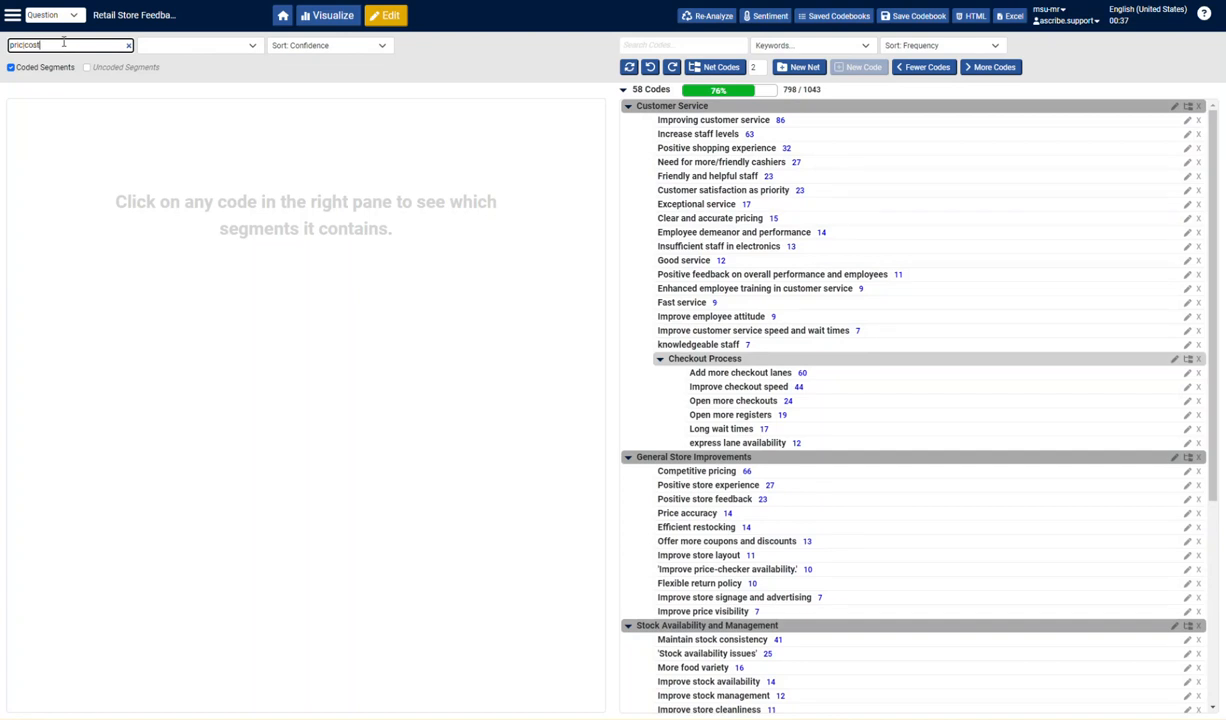
pyautogui.press('Return')
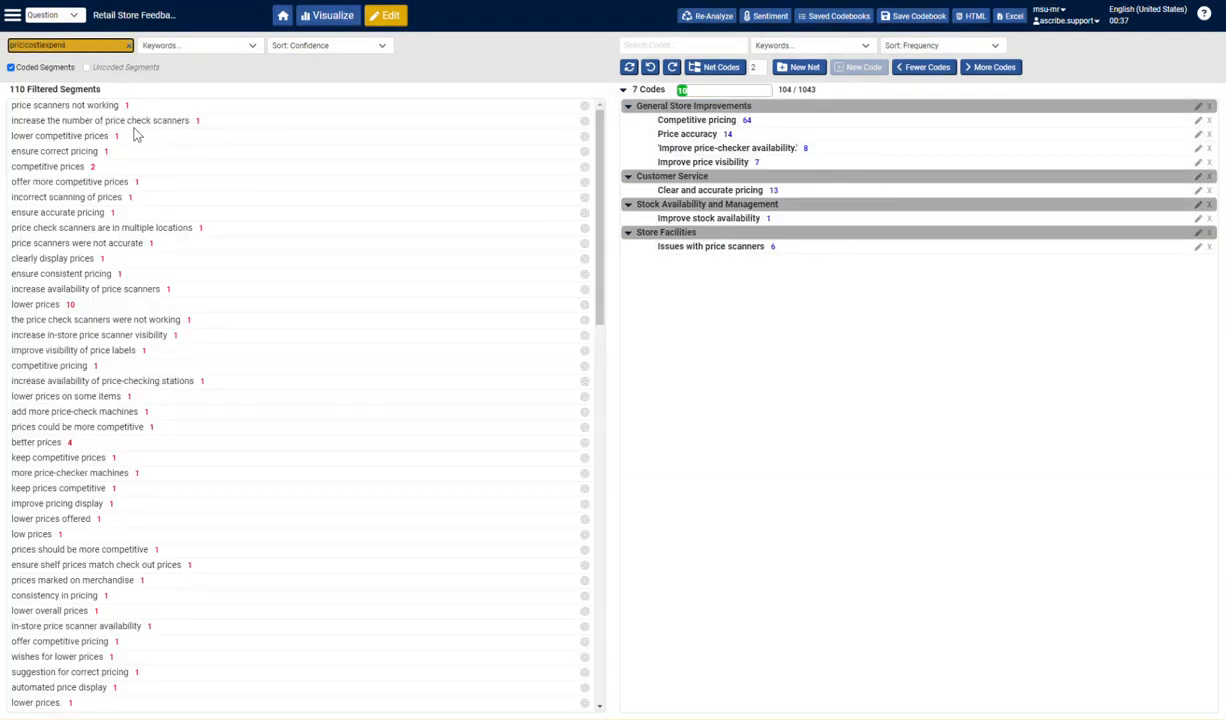
pyautogui.scroll(-3, 145, 227)
pyautogui.scroll(3, 145, 268)
# - Review the matching segments in the Clear and accurate pricing, Improve stock availability, Issues with price scanners and Improve price visibility codes
pyautogui.click(823, 192)
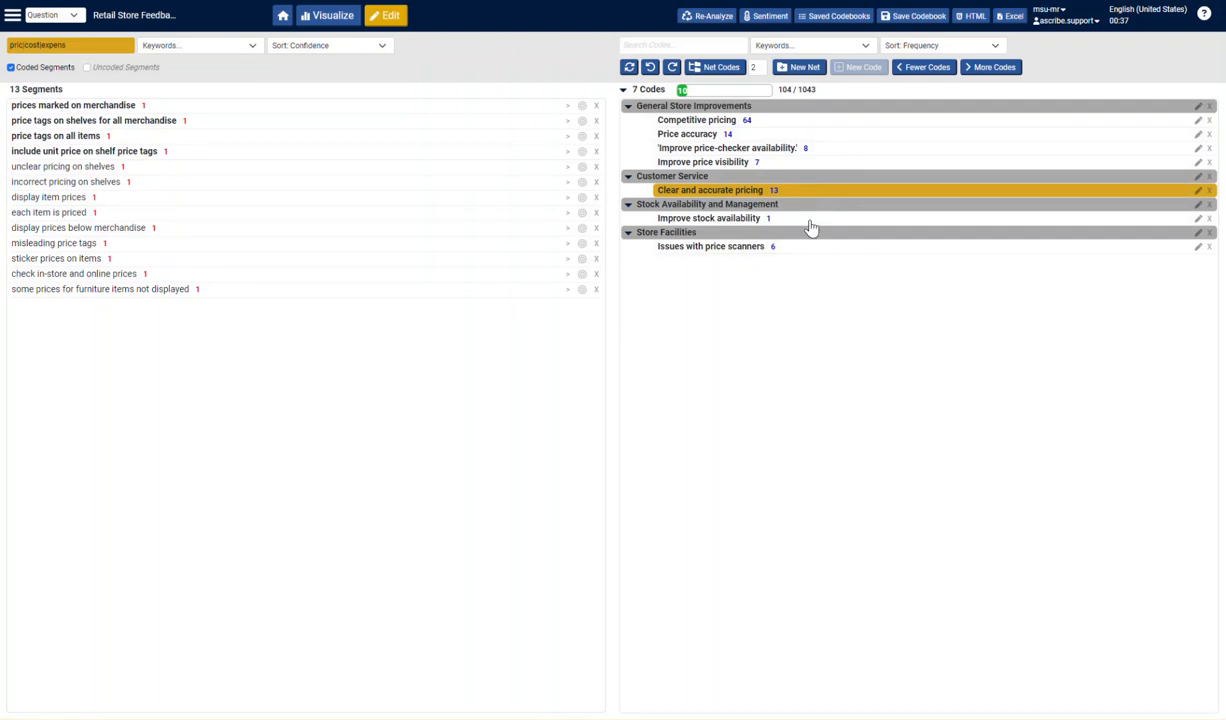
pyautogui.click(812, 220)
pyautogui.click(810, 254)
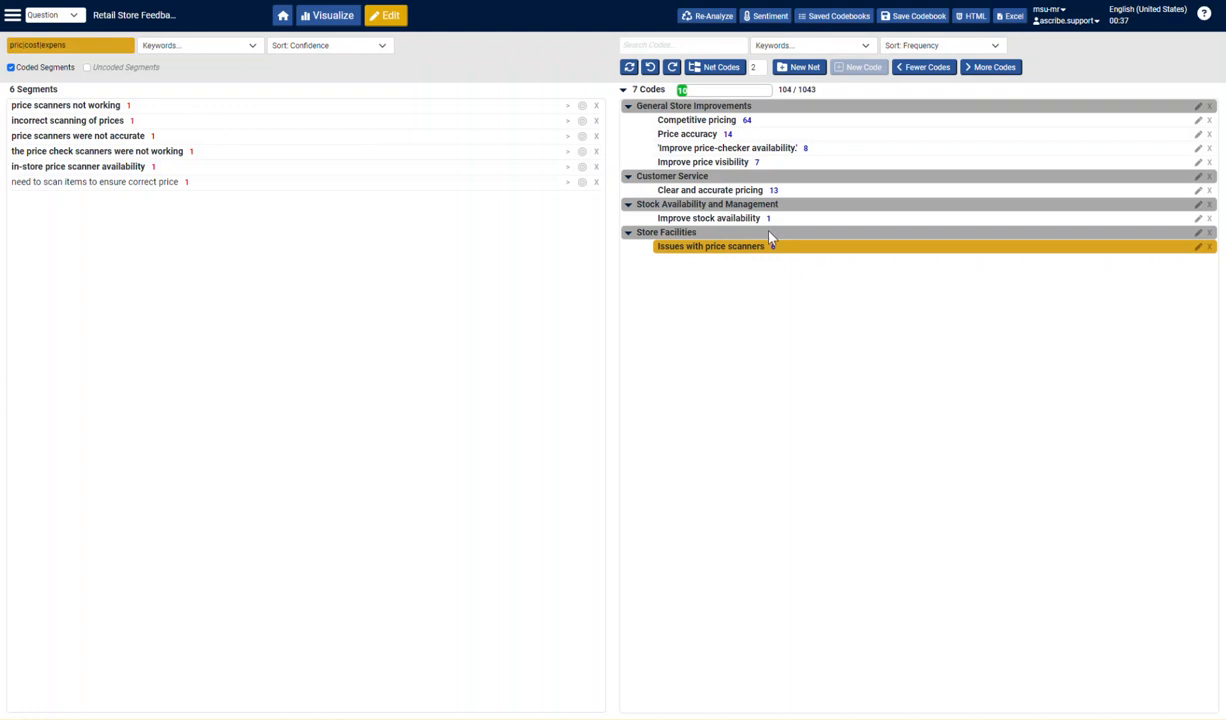
pyautogui.click(782, 224)
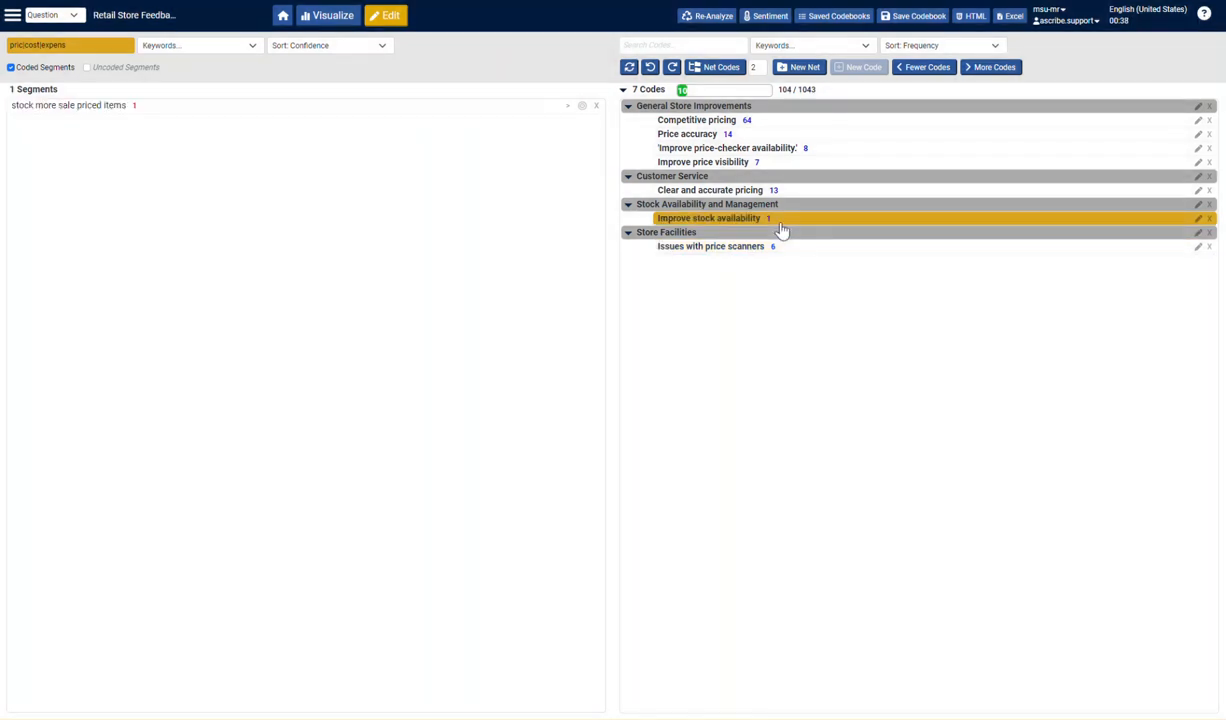
pyautogui.click(791, 191)
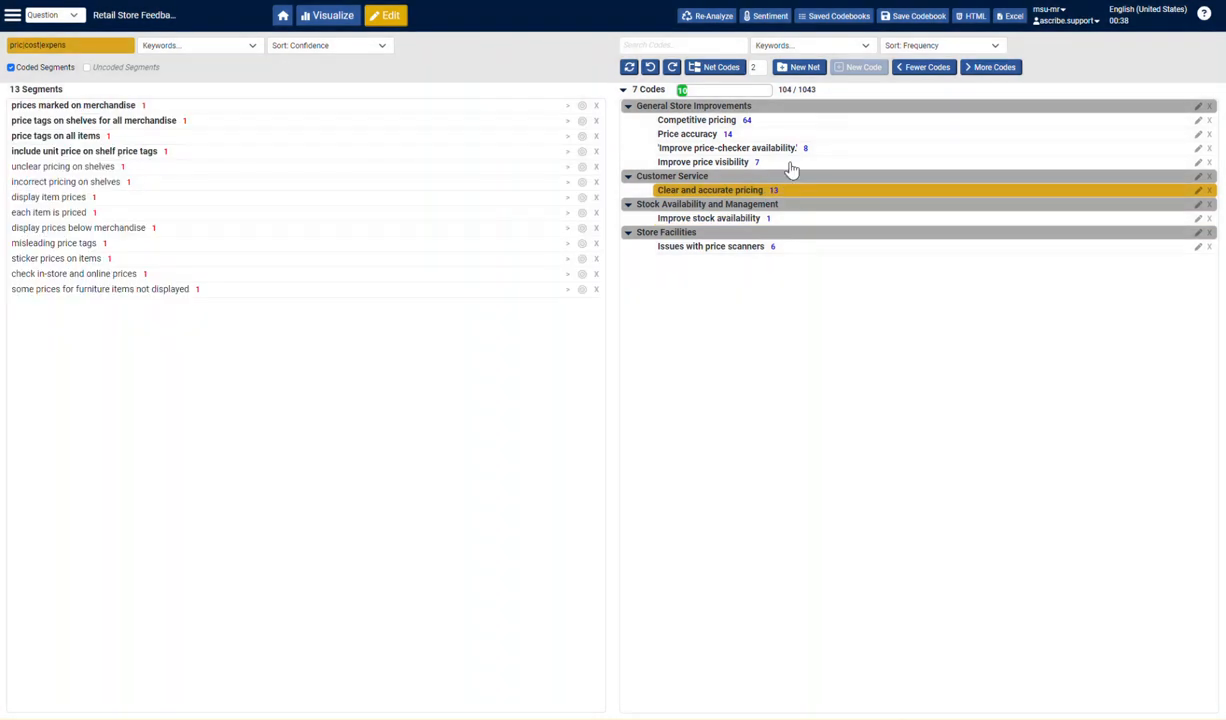
pyautogui.click(790, 165)
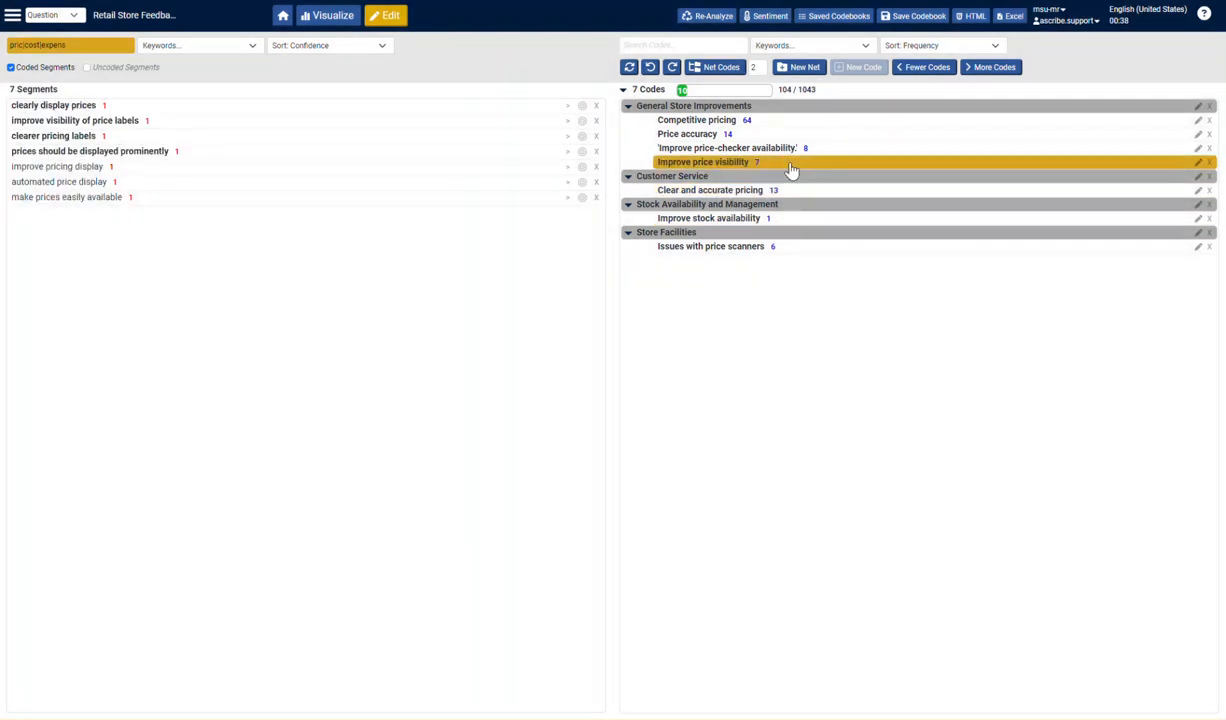
# - Move the Issues with price scanners code from Store Facilities into the General Store Improvements net, and clear the segment search
pyautogui.click(794, 246)
pyautogui.moveTo(799, 253); pyautogui.dragTo(809, 117)
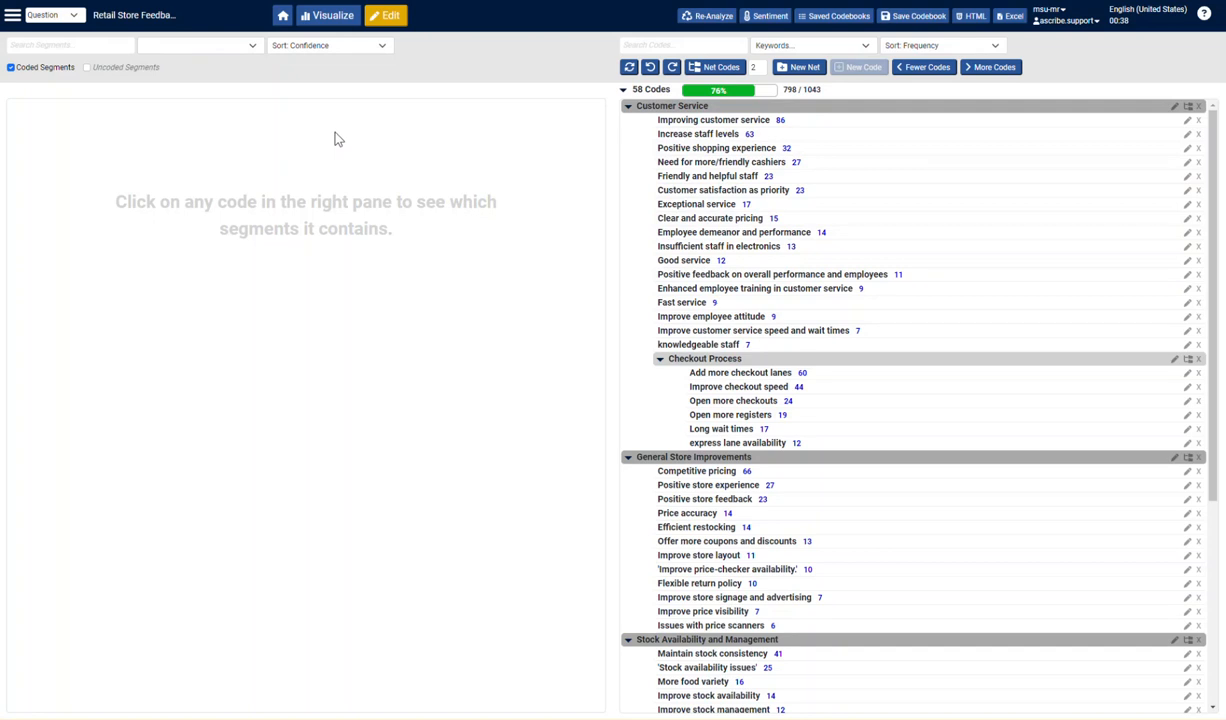
# - View the project's updated results chart and code table, and return to the home page
pyautogui.click(336, 20)
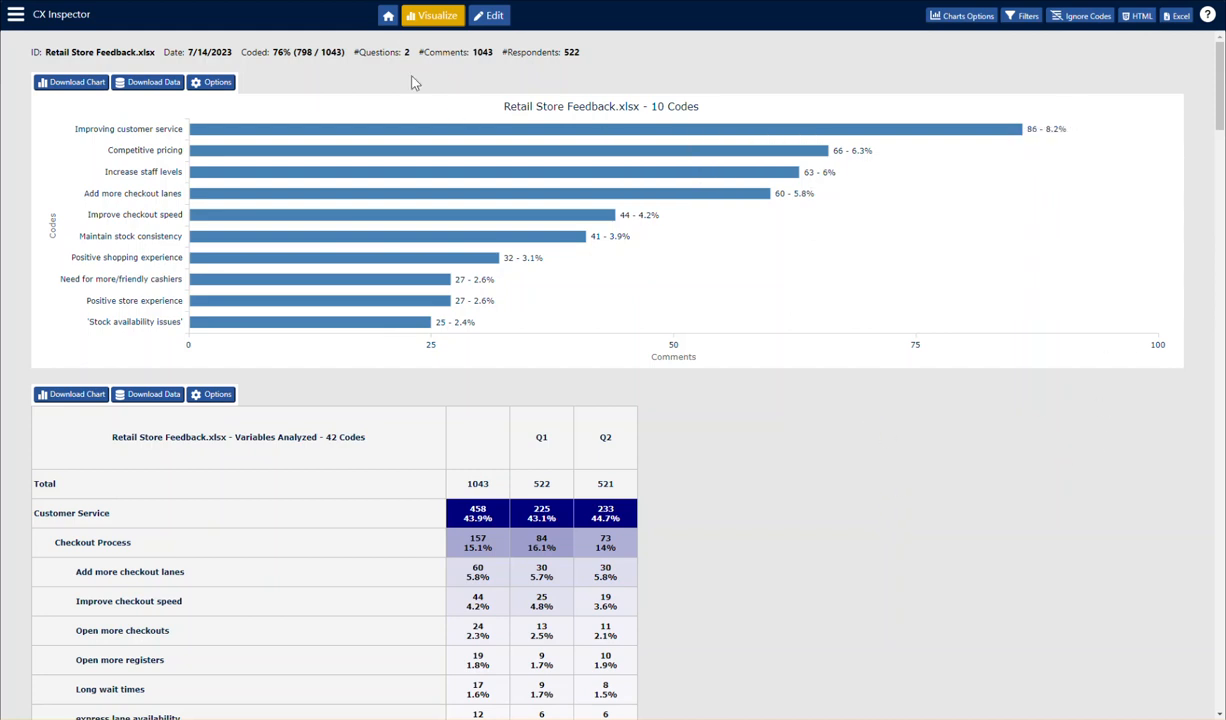
pyautogui.click(388, 15)
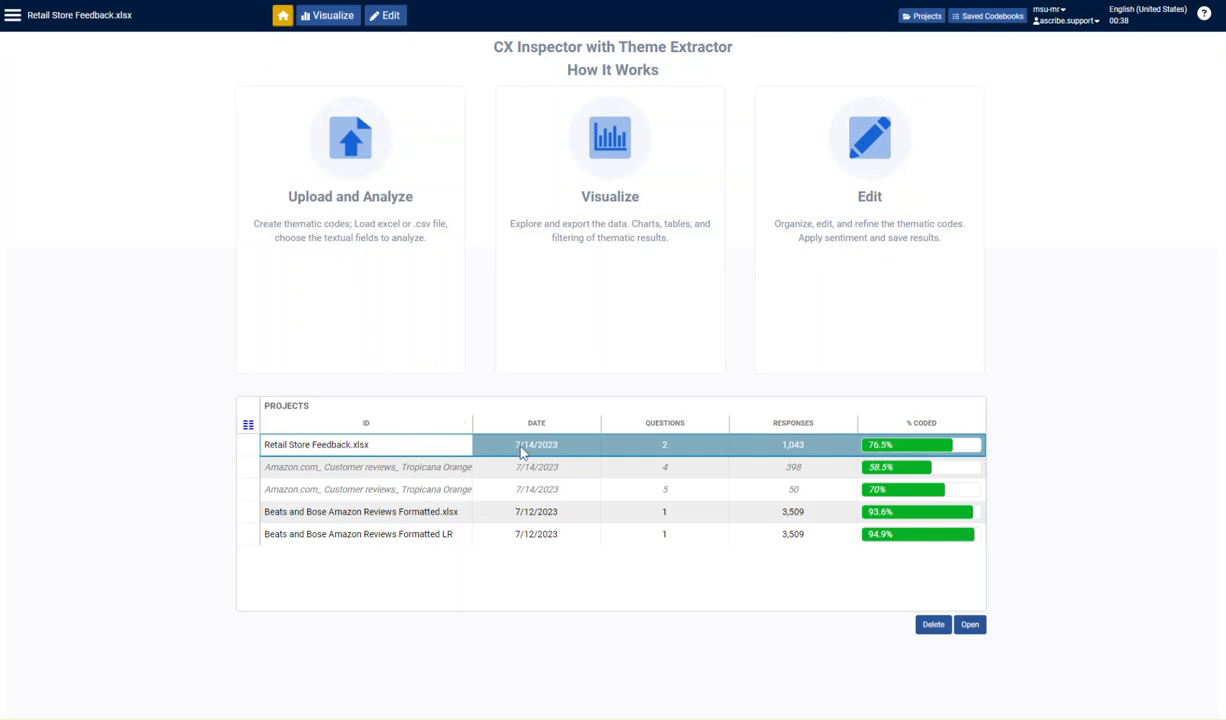
# - Reopen the Retail Store Feedback.xlsx project from the project list, view its codebook for editing, and return to the home page
pyautogui.click(456, 446)
pyautogui.doubleClick(456, 447)
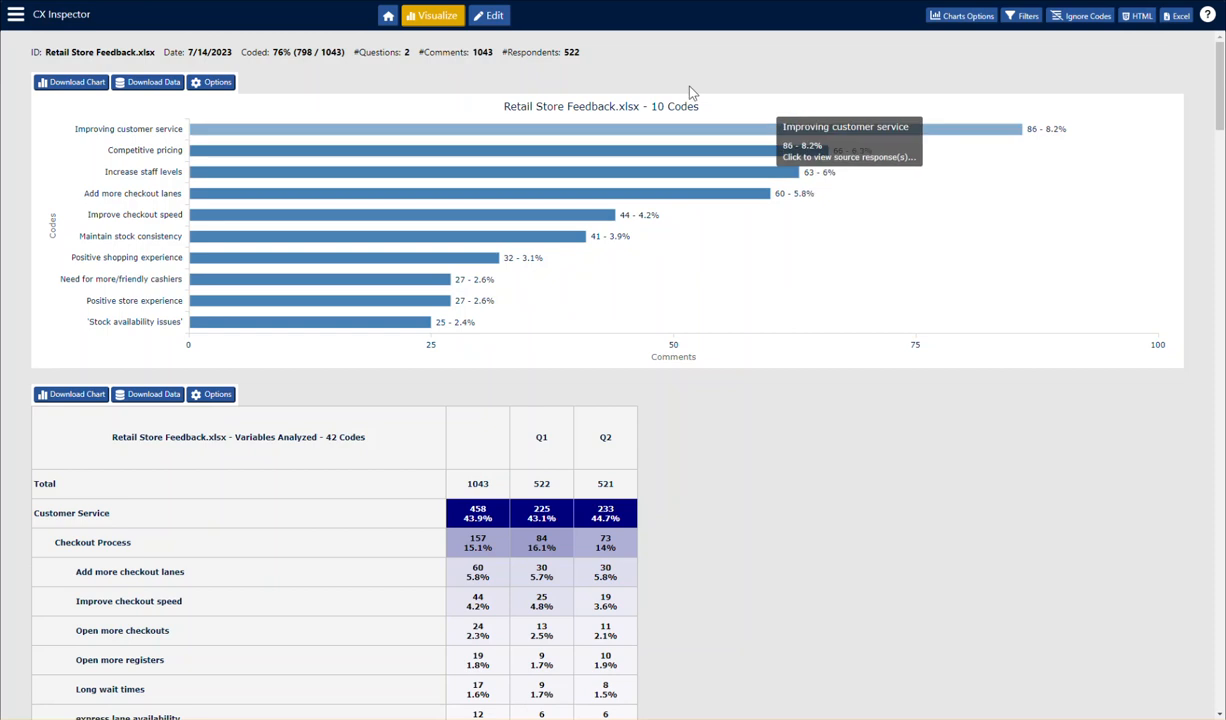
pyautogui.click(491, 17)
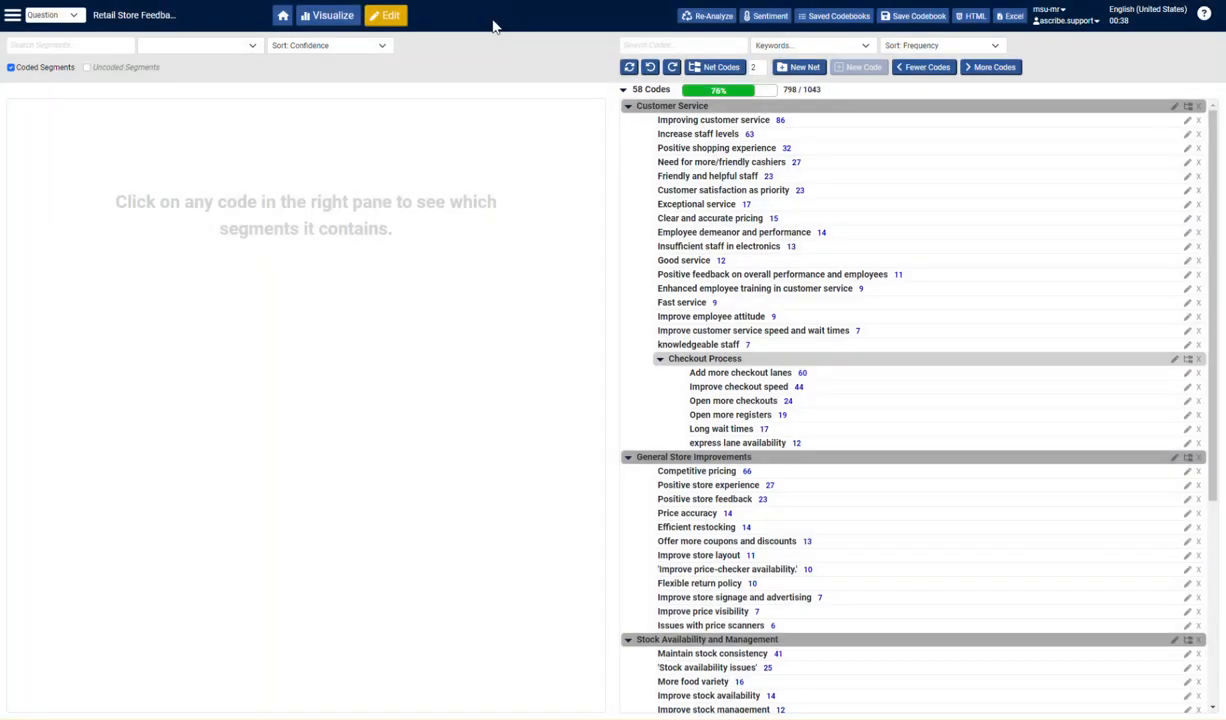
pyautogui.click(282, 16)
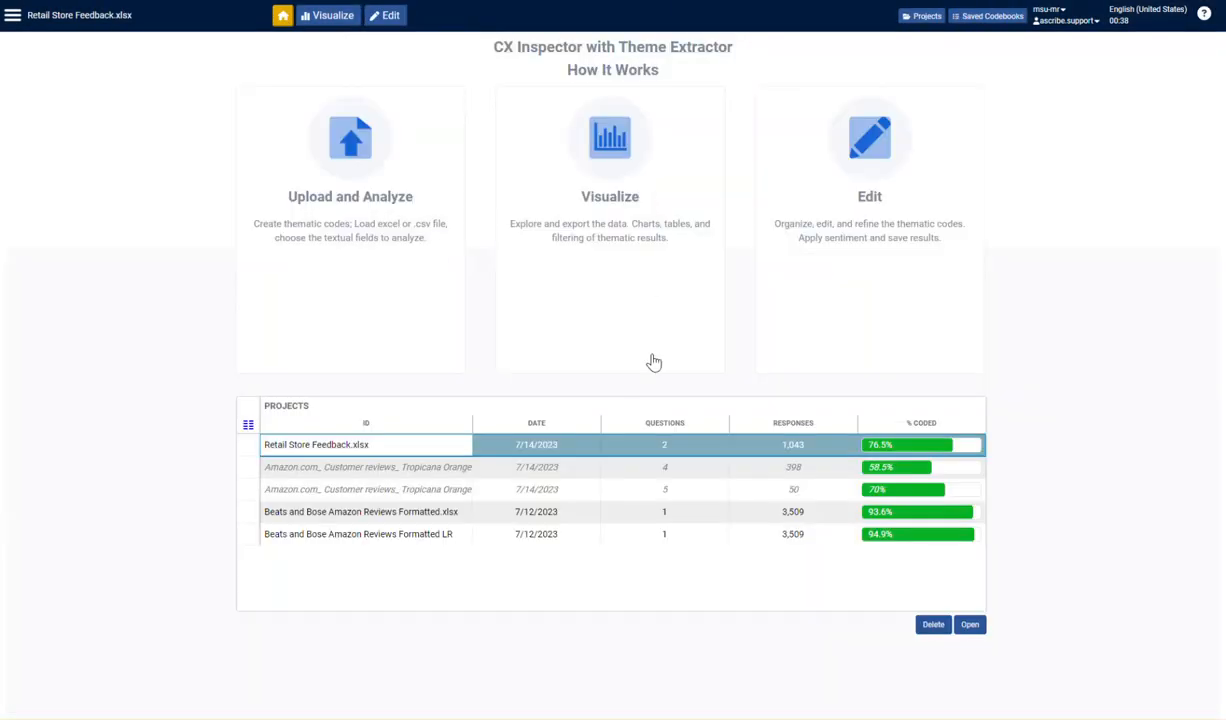